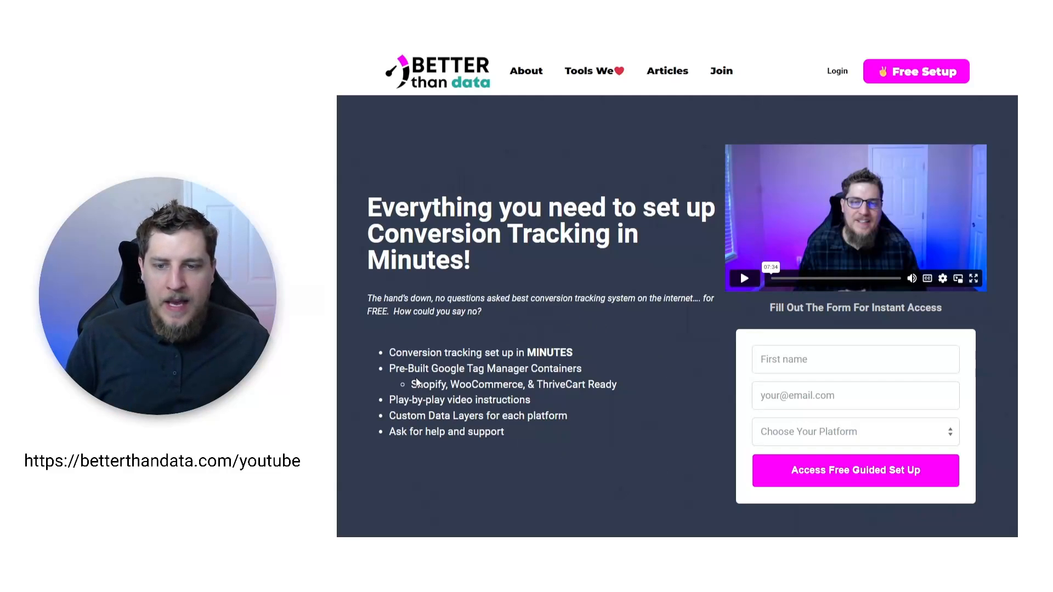
Close the window showing the free conversion tracking setup page
left_click_drag(422, 383, 438, 384)
left_click(652, 393)
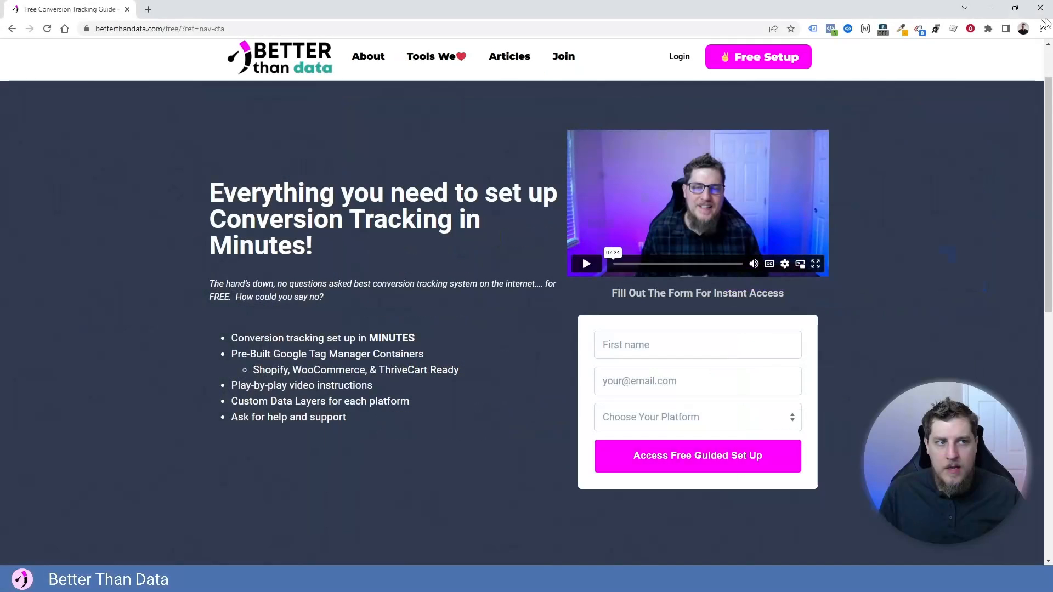
left_click(1040, 8)
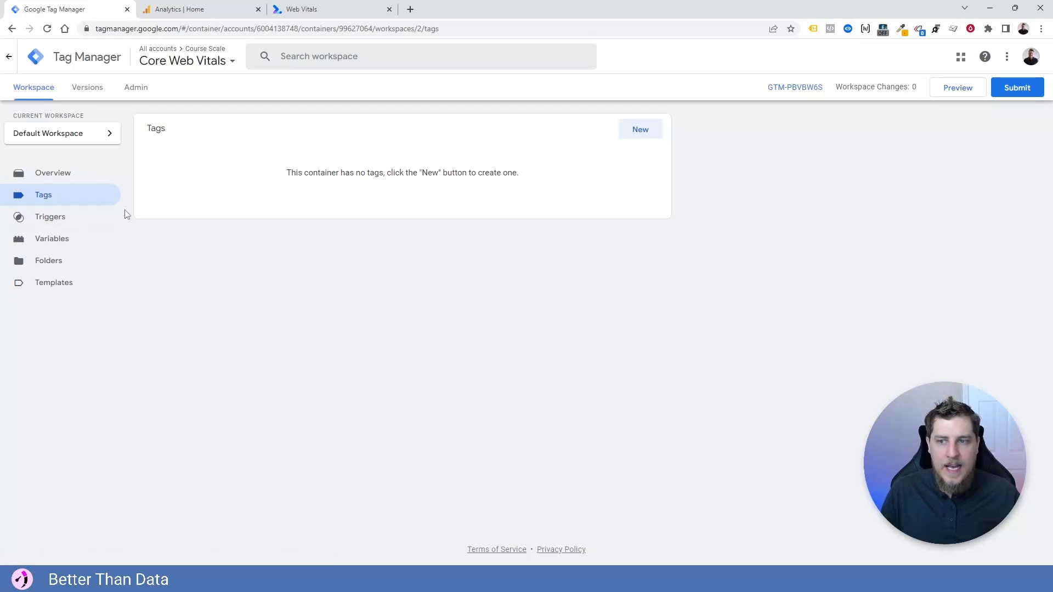
Look over the Analytics home page and read the Largest Contentful Paint description on the web.dev Web Vitals page
left_click(200, 7)
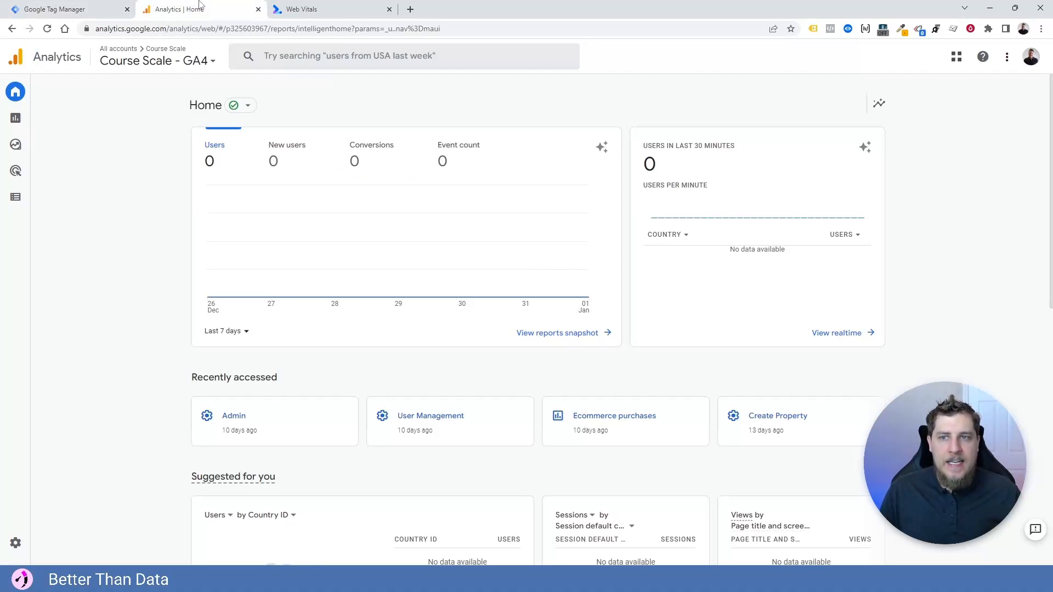
left_click(327, 10)
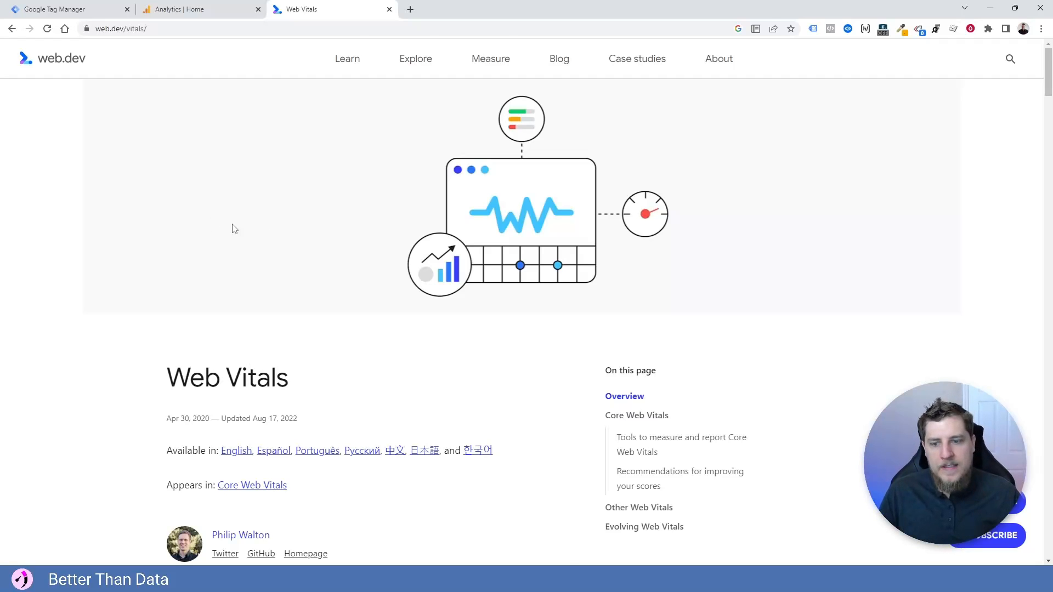
scroll(153, 200, "down", 20)
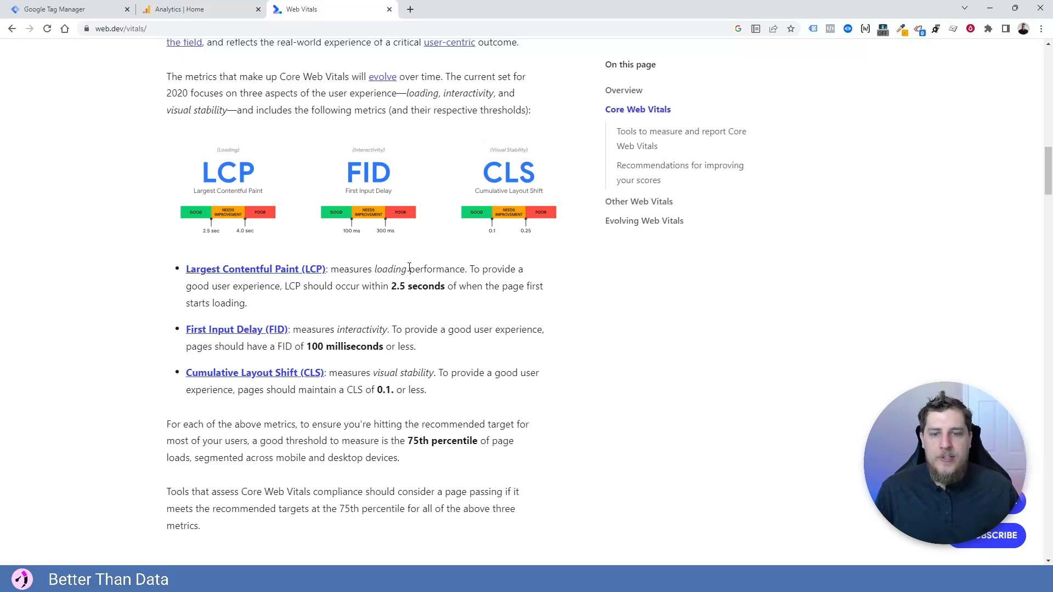
left_click_drag(409, 267, 456, 274)
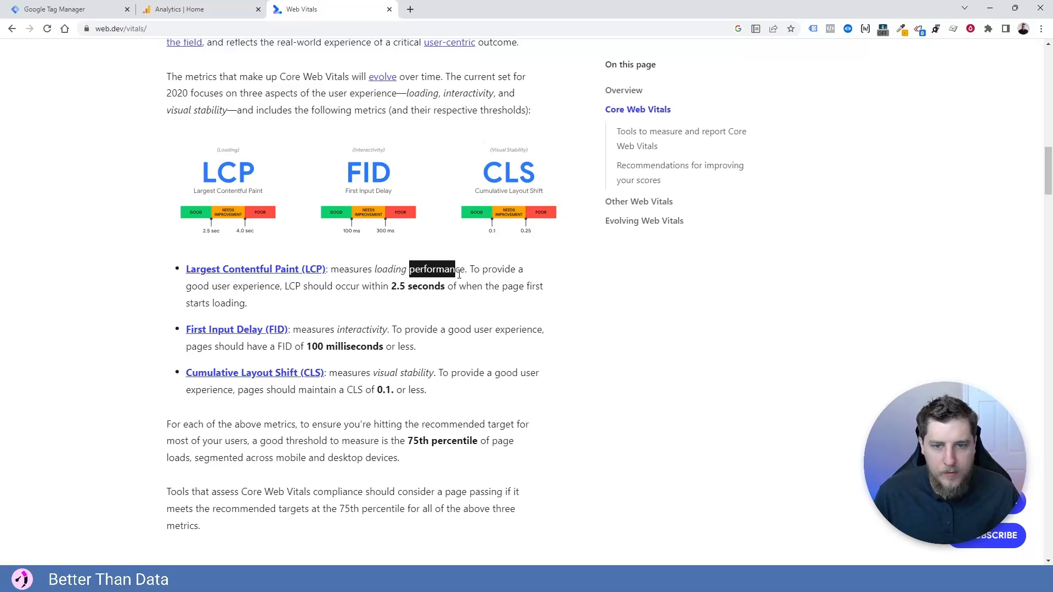
left_click(456, 280)
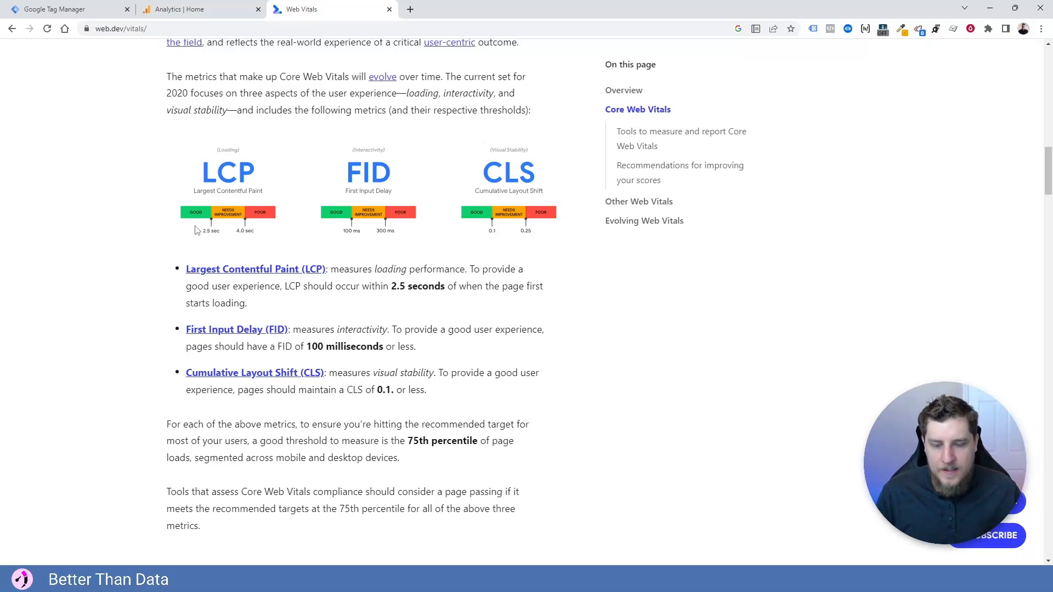
Enlarge the Web Vitals page to 200% and examine the threshold charts for LCP, FID and CLS
key("ctrl+plus")
key("ctrl+plus")
key("ctrl+plus")
key("ctrl+plus")
key("ctrl+plus")
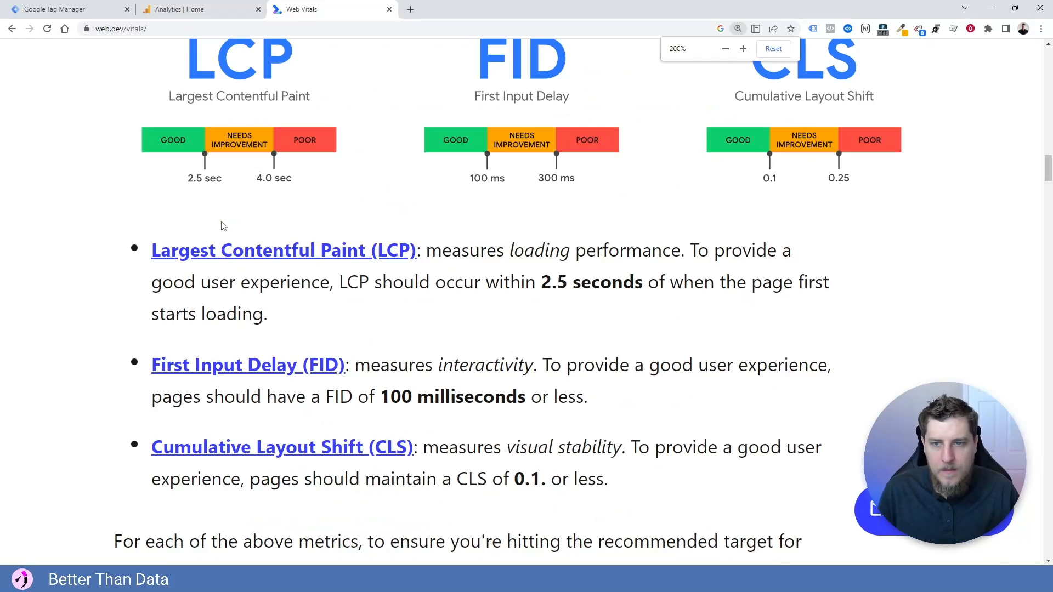
scroll(204, 225, "up", 3)
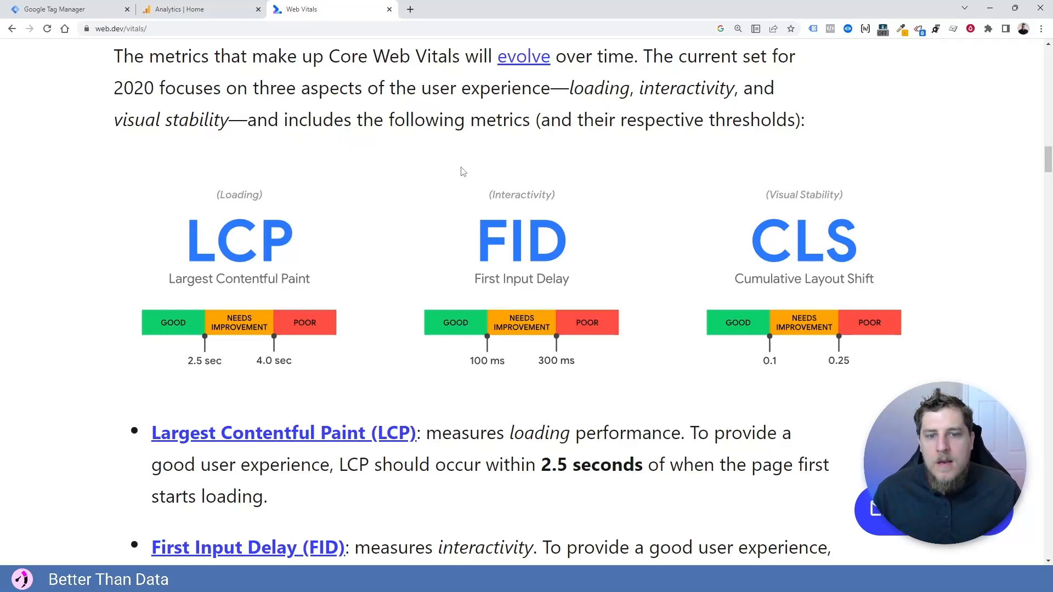
Read the First Input Delay and Cumulative Layout Shift definitions and their recommended targets on the Web Vitals page
scroll(443, 239, "down", 3)
left_click_drag(381, 366, 521, 367)
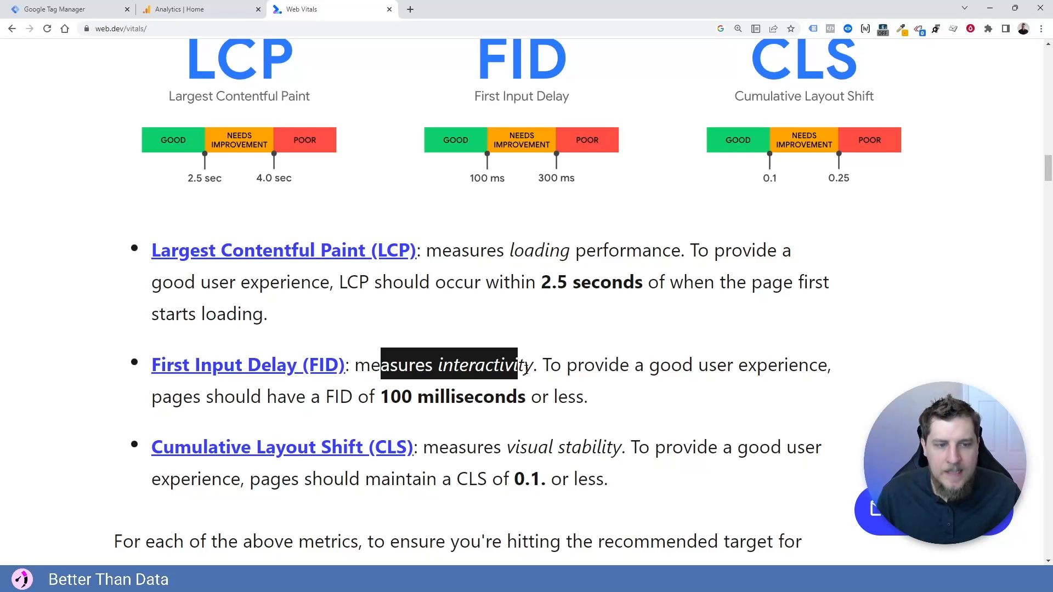
left_click(525, 369)
left_click_drag(683, 366, 517, 398)
left_click(471, 233)
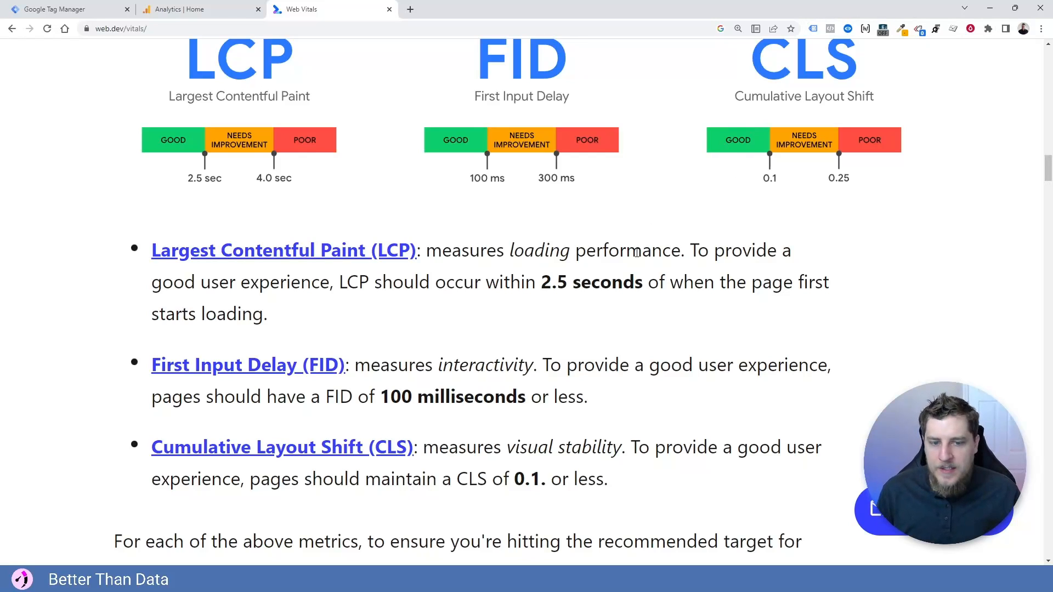
left_click_drag(525, 485, 536, 480)
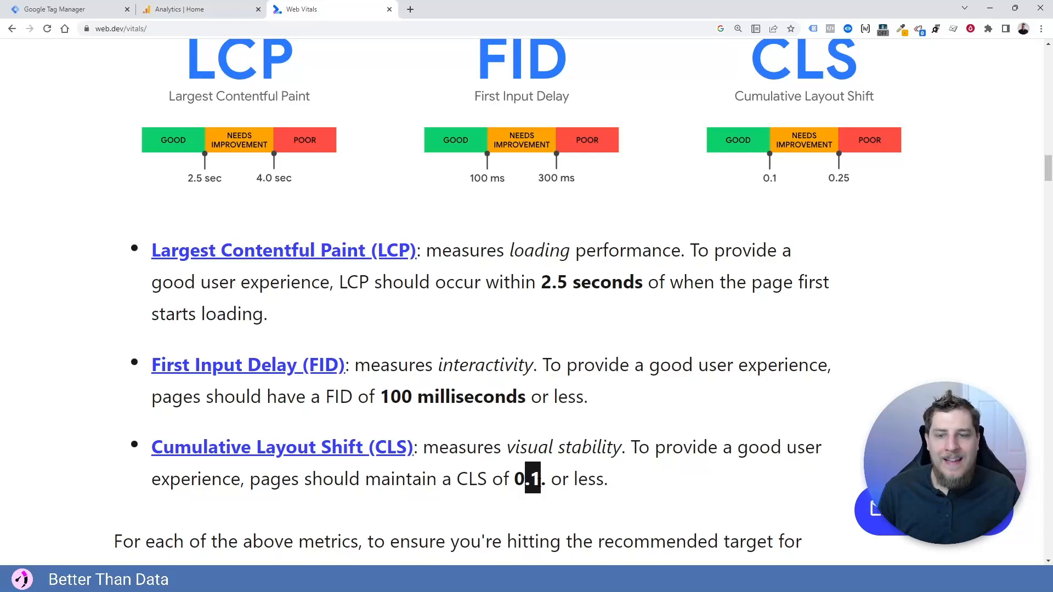
left_click(536, 480)
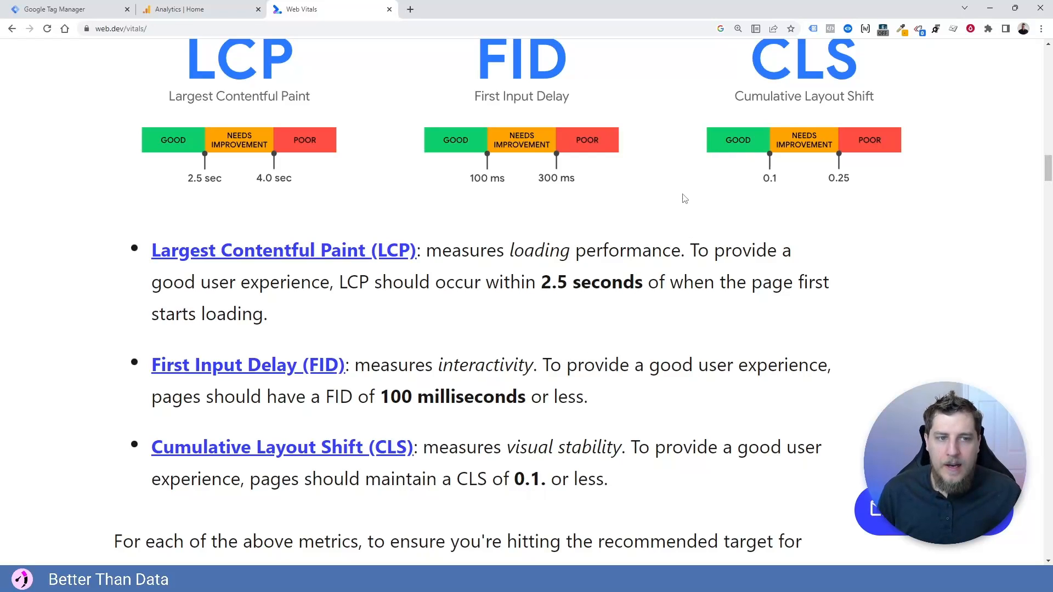
scroll(343, 328, "up", 3)
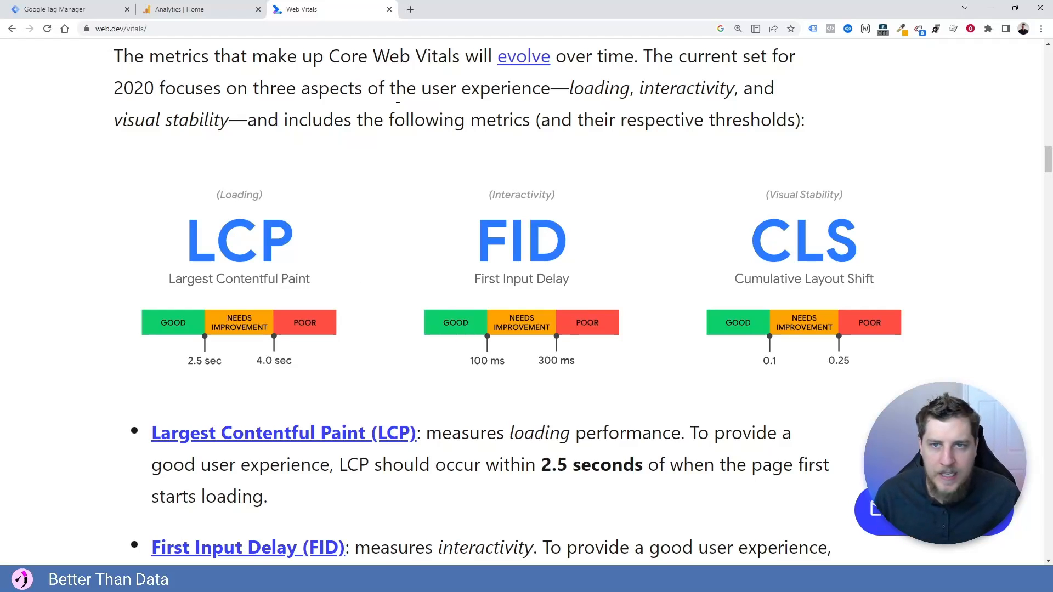
Close the Web Vitals page and start a new tag in Google Tag Manager, browsing the Community Template Gallery for its type
left_click(389, 10)
left_click(81, 11)
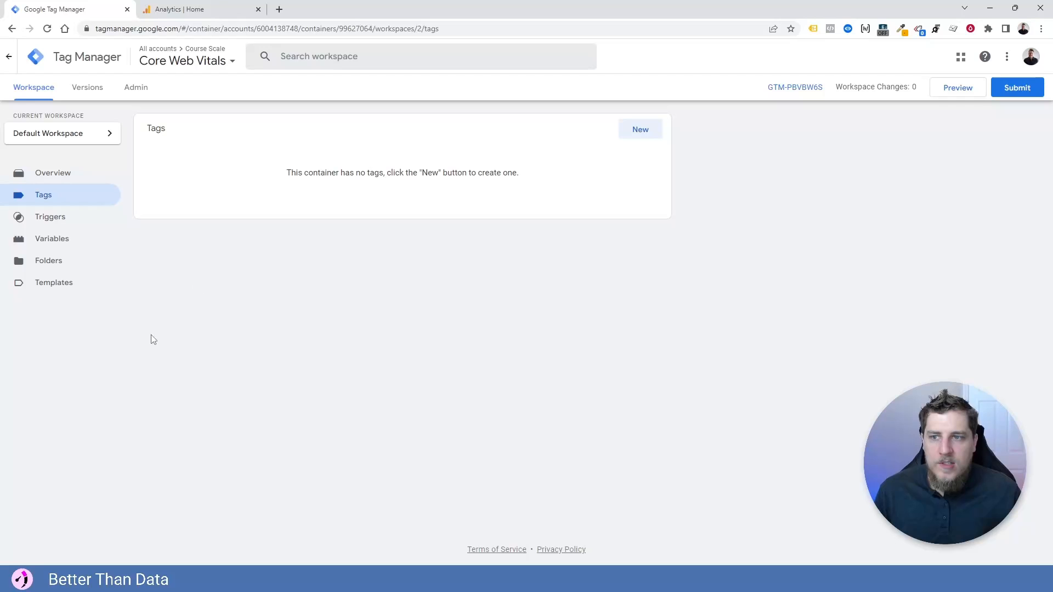
left_click(645, 131)
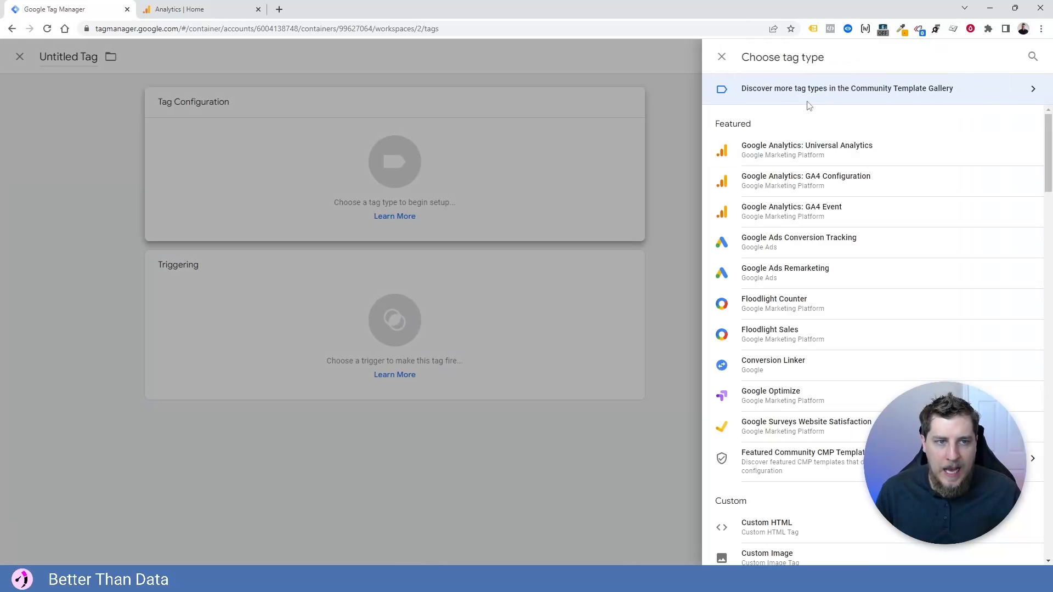
left_click(828, 92)
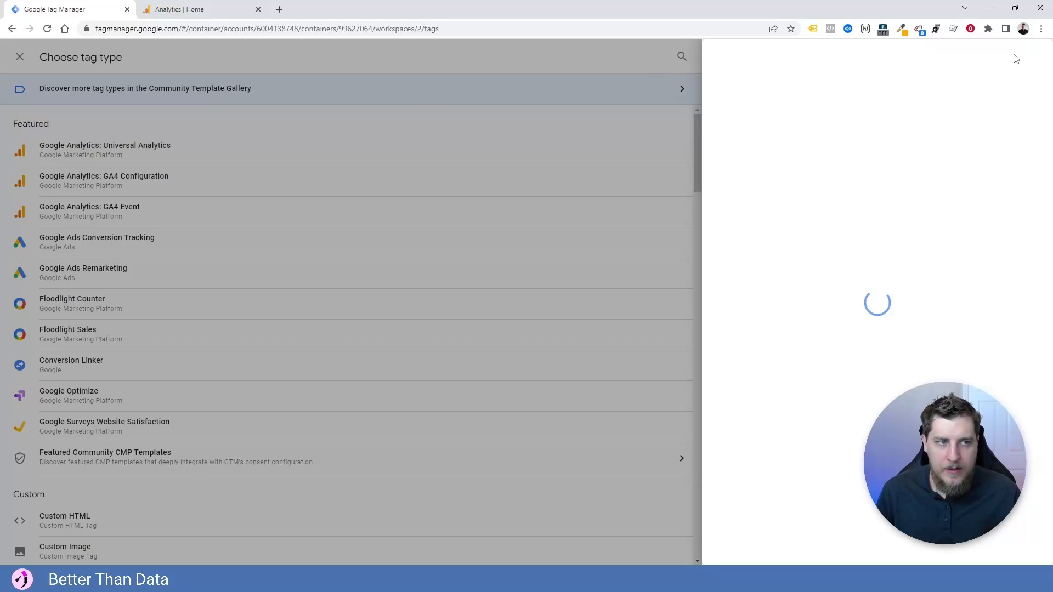
Search the template gallery for "core we" and add the Core Web Vitals template to the workspace
left_click(1035, 56)
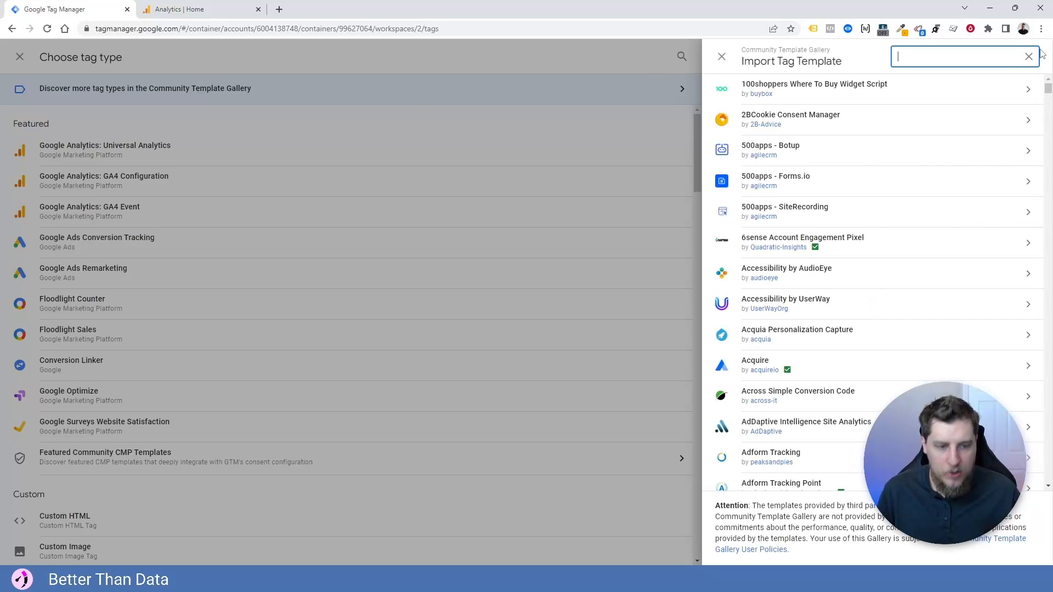
type("core we")
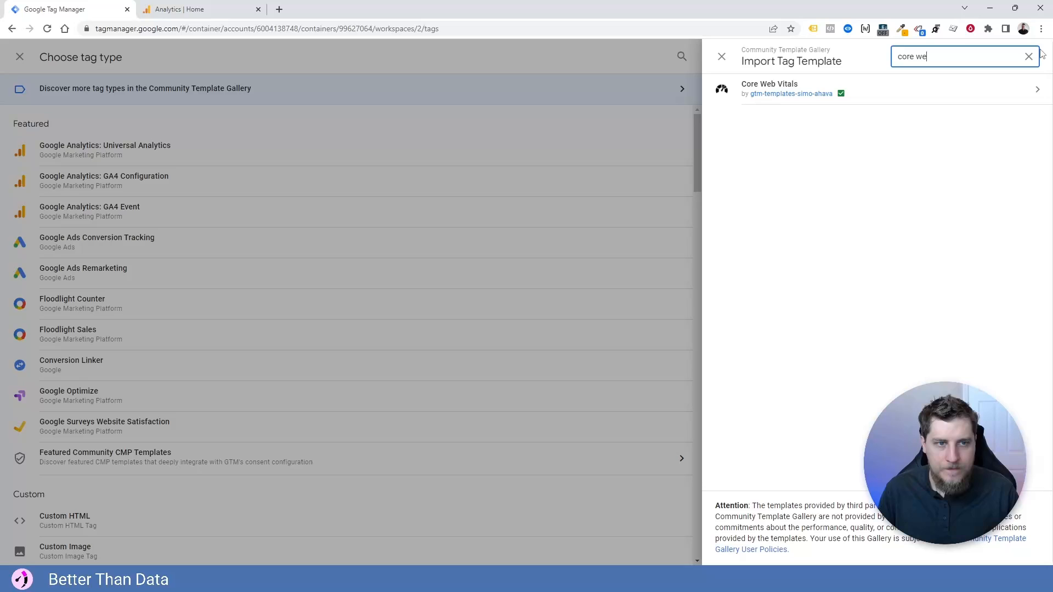
left_click(930, 91)
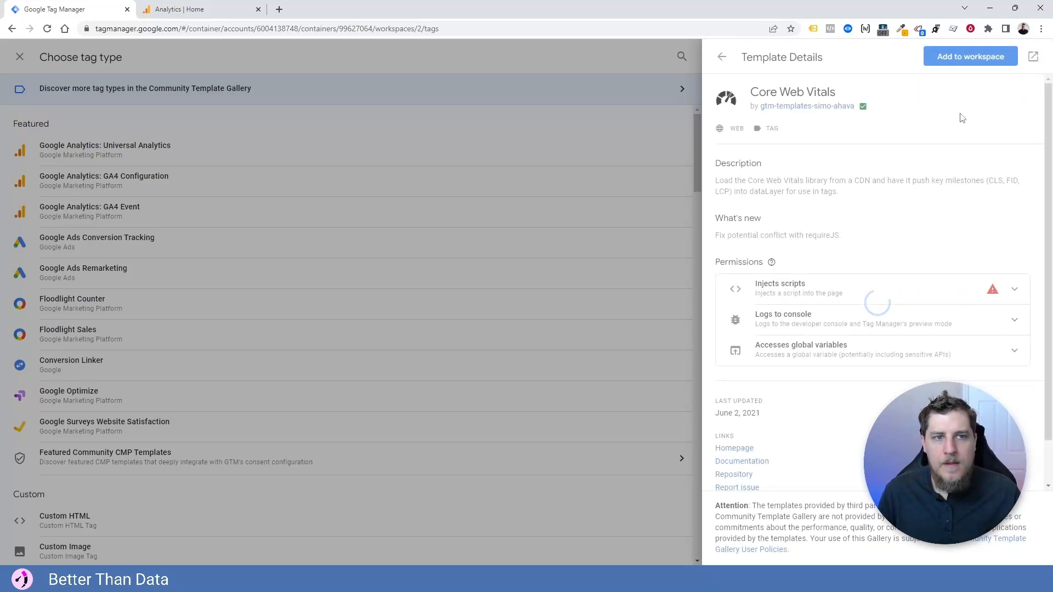
left_click(973, 62)
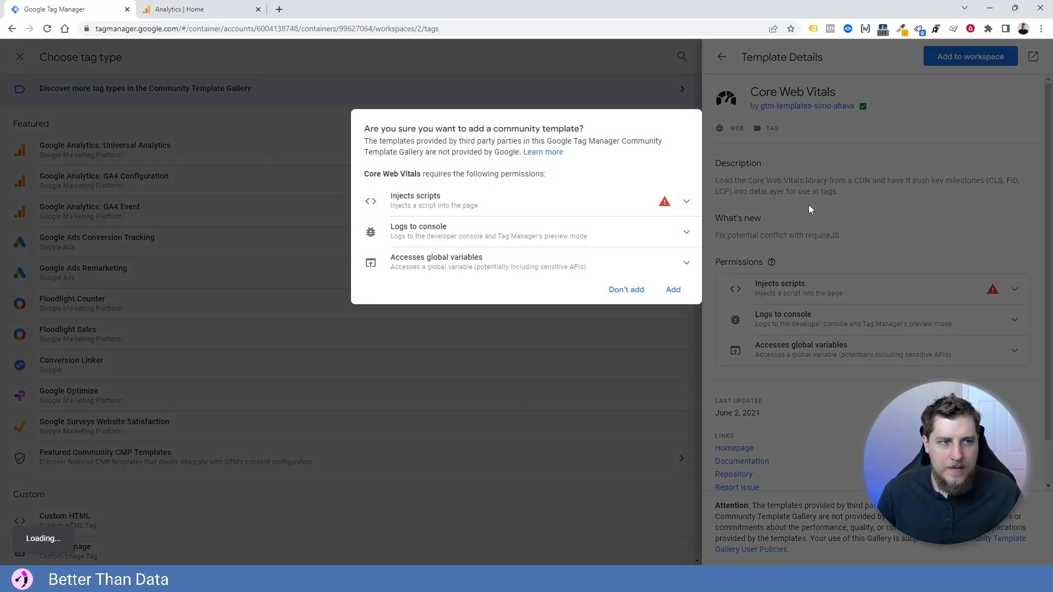
left_click(673, 292)
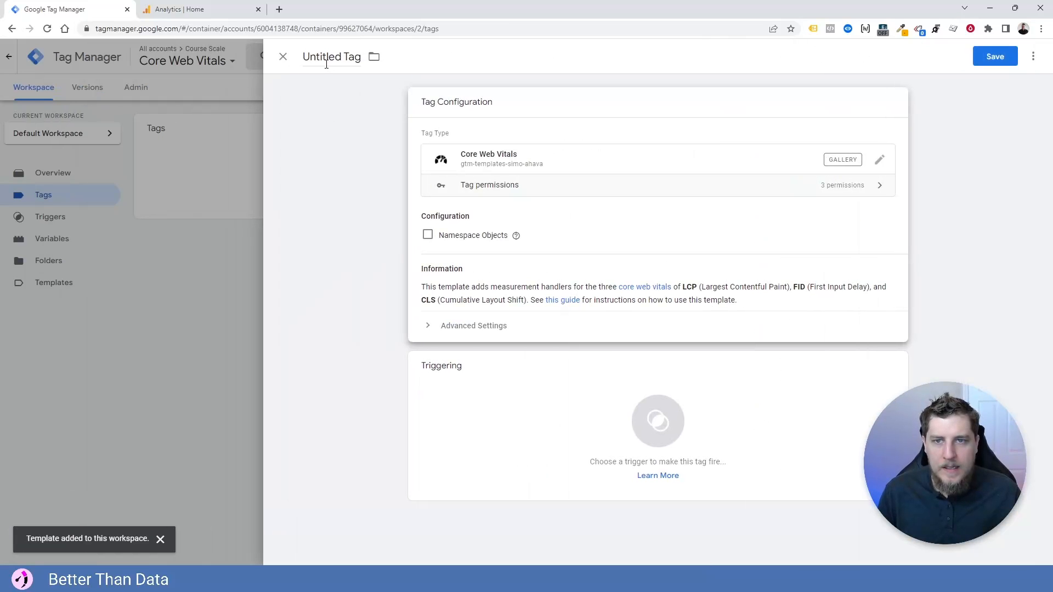
Name the new tag "Core Web Vitals"
left_click(326, 64)
type("Core")
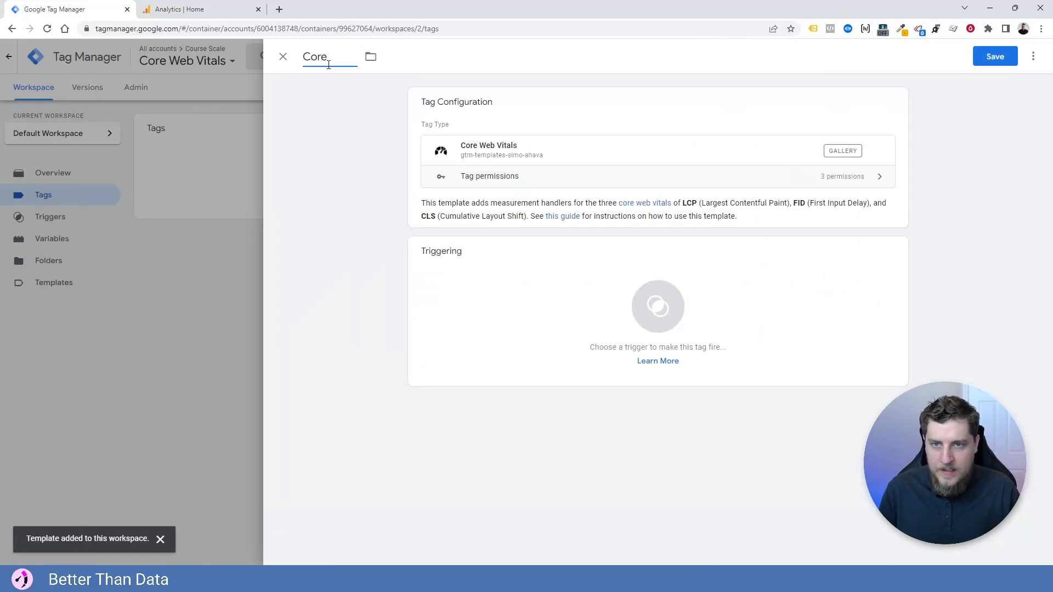
type(" Web Vitals")
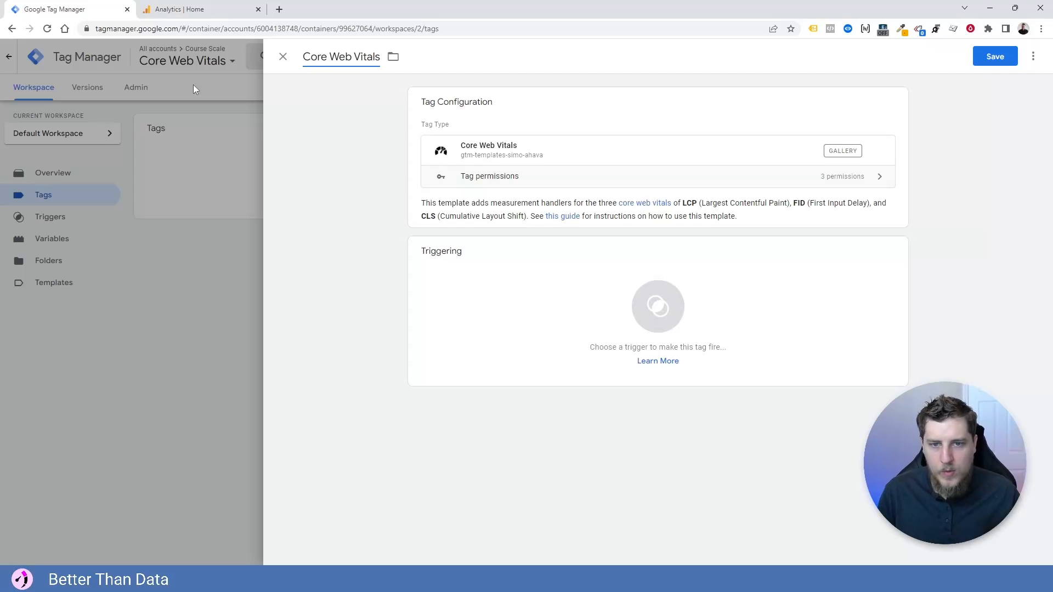
Set the tag firing option to Once per page in the Core Web Vitals tag's advanced settings
left_click(436, 219)
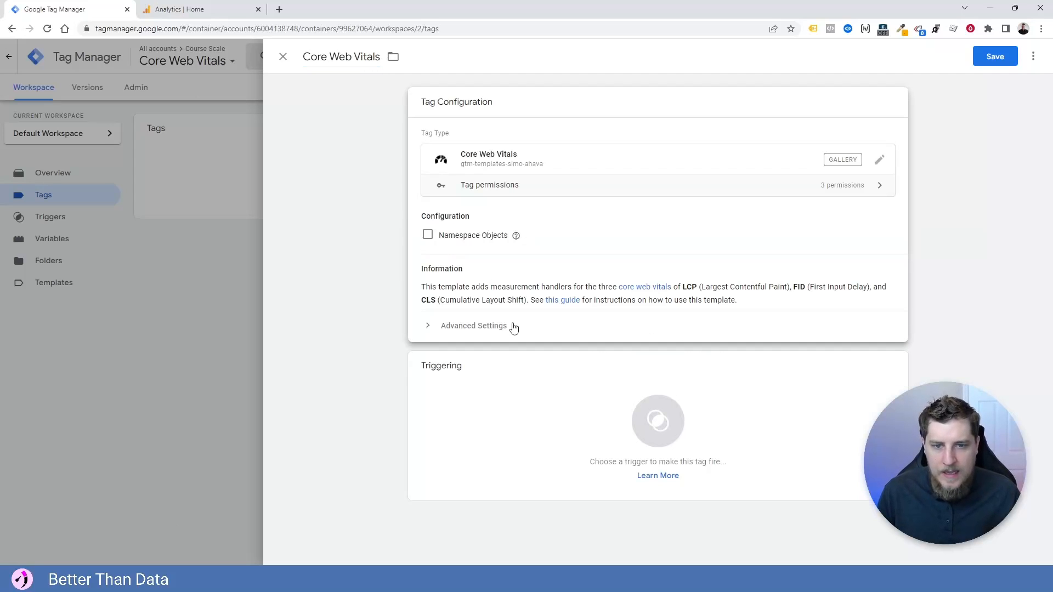
left_click(439, 325)
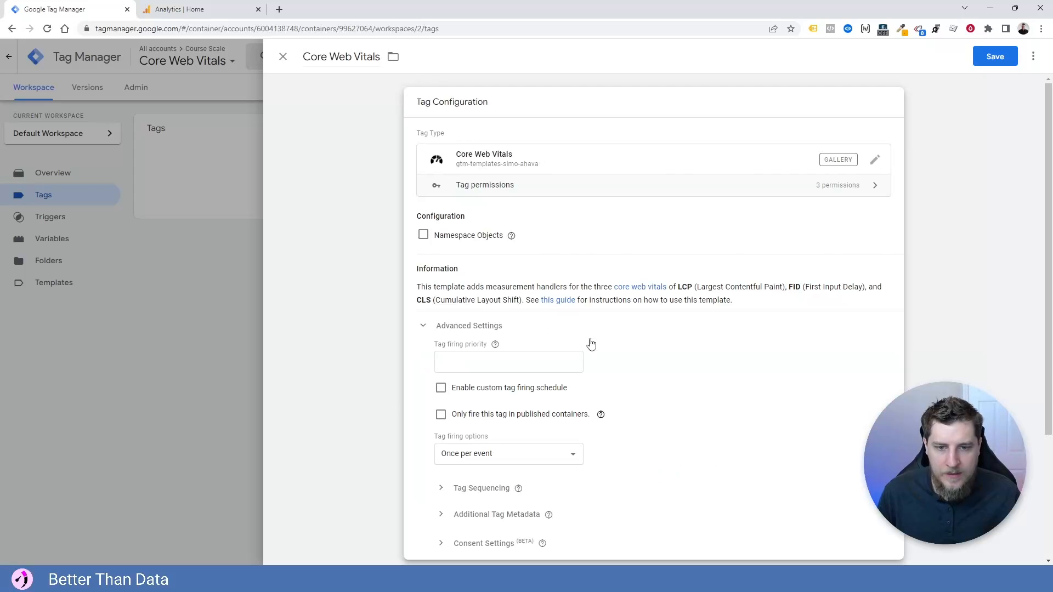
scroll(669, 373, "down", 3)
left_click(477, 283)
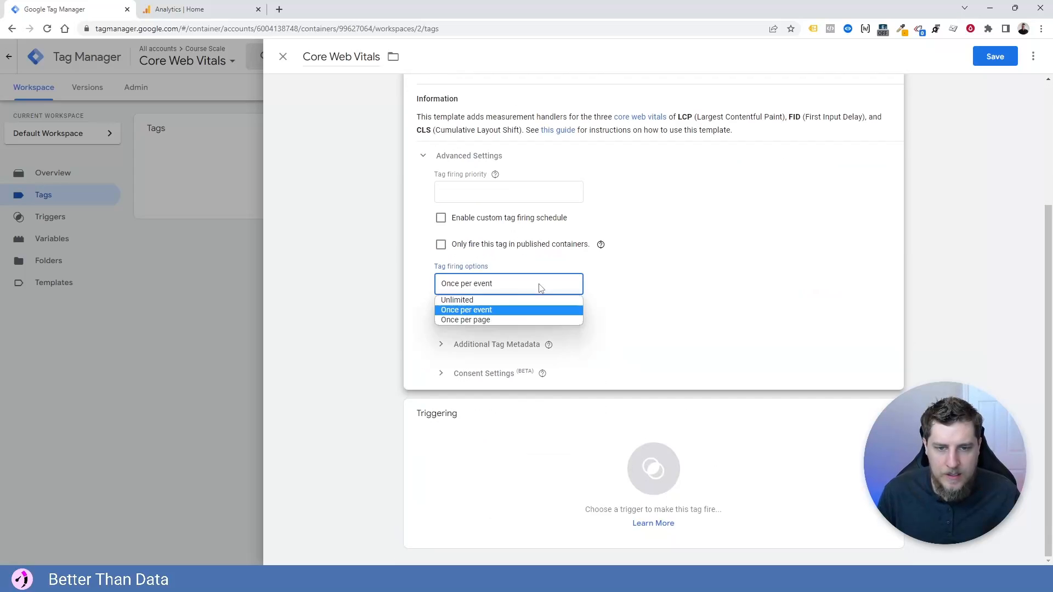
left_click(483, 319)
scroll(700, 320, "up", 2)
scroll(443, 223, "down", 2)
Assign the All Pages trigger to the Core Web Vitals tag and save the tag
left_click(508, 453)
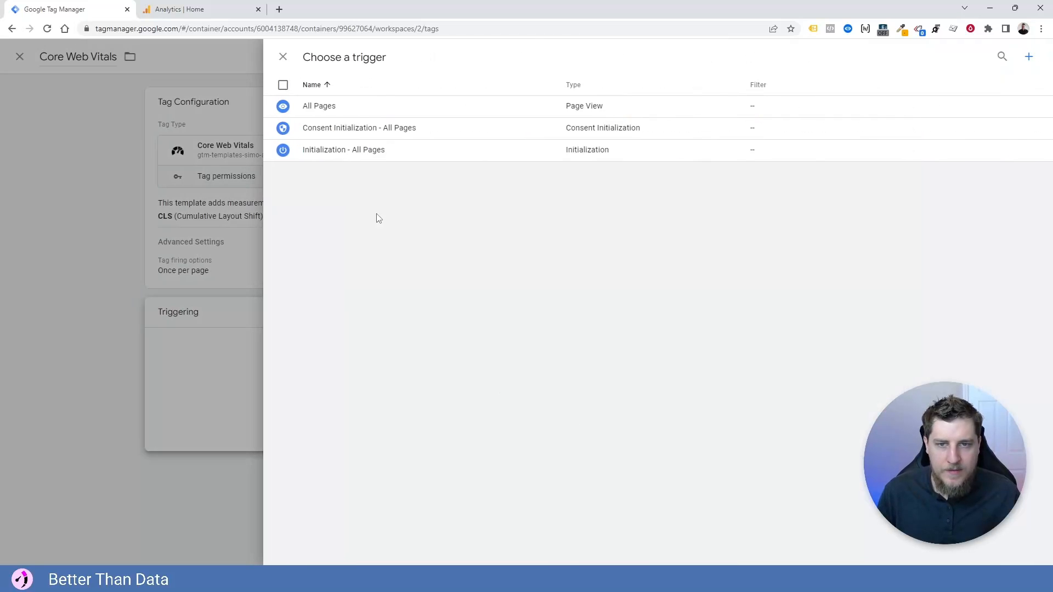
left_click(332, 110)
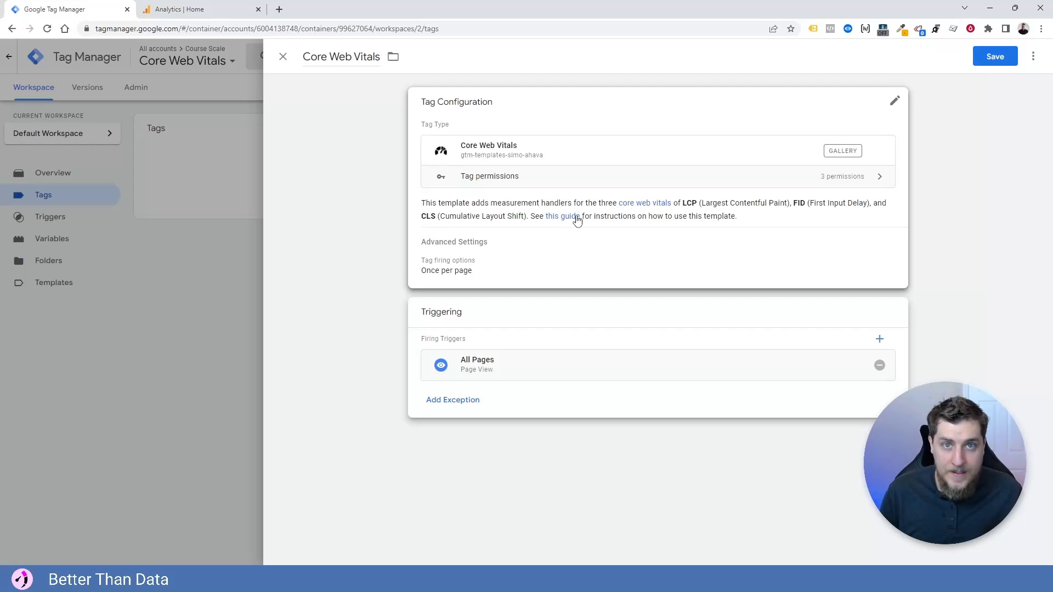
left_click(995, 56)
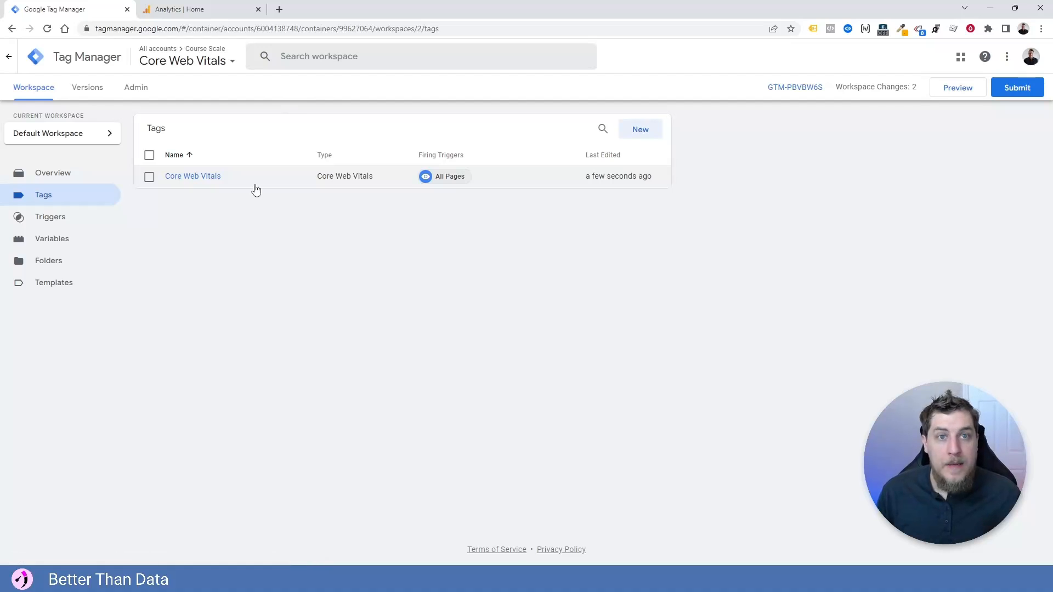
left_click(954, 89)
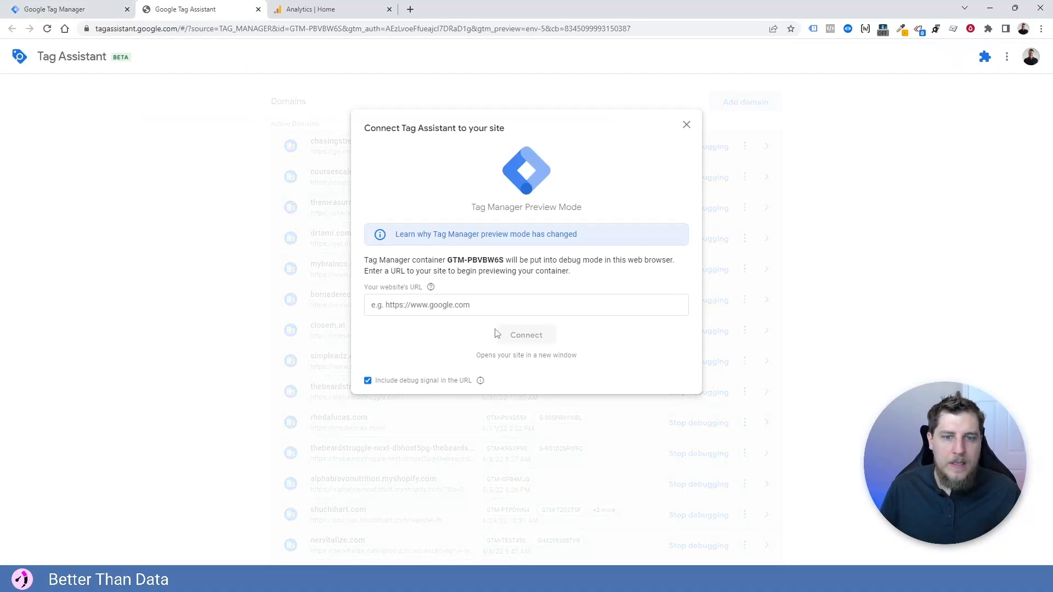
left_click(497, 305)
key("Down")
key("Return")
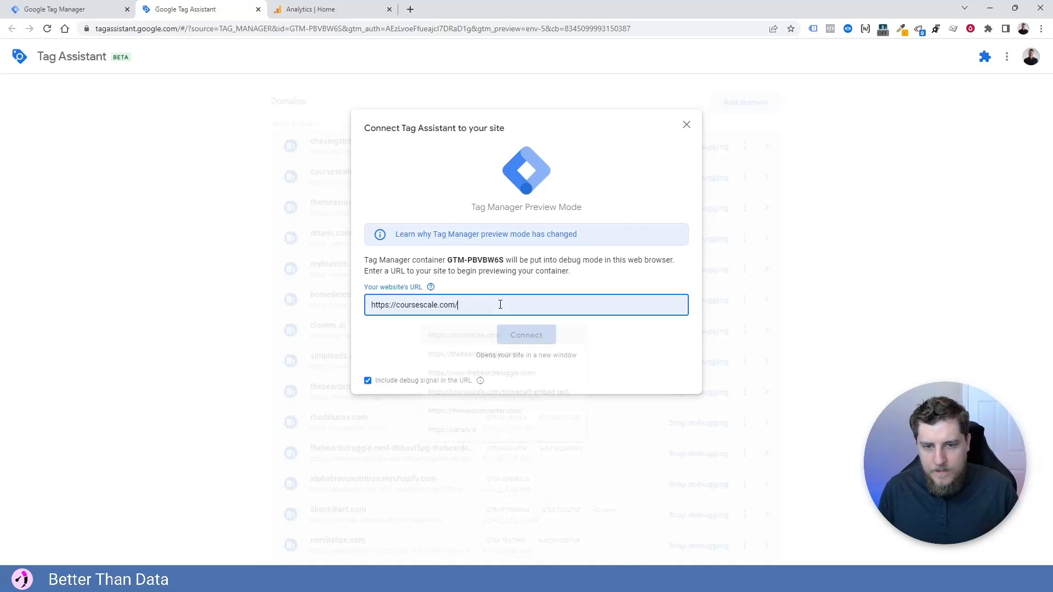
key("Return")
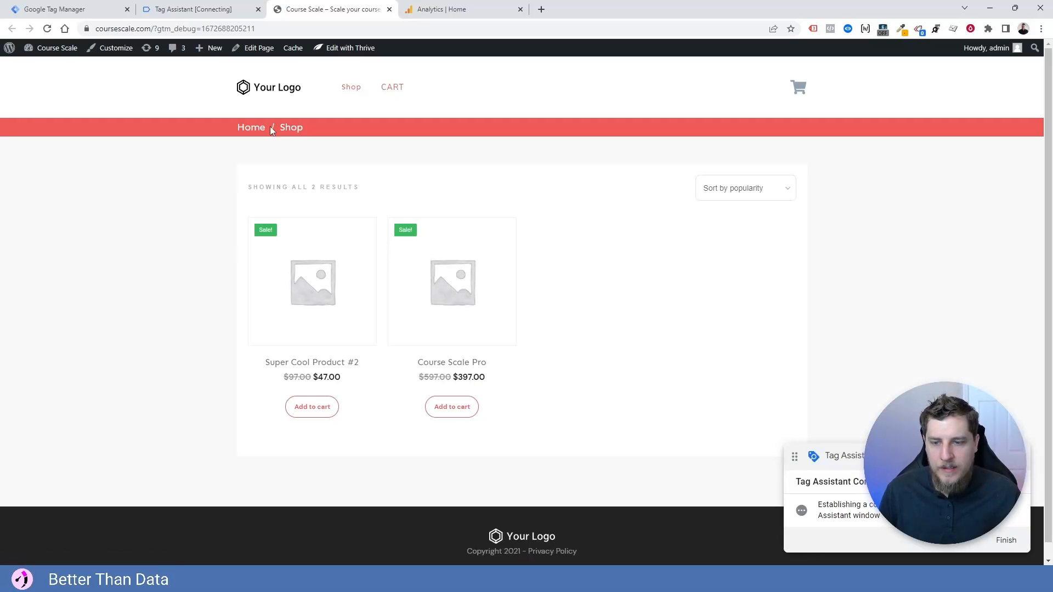
left_click(221, 9)
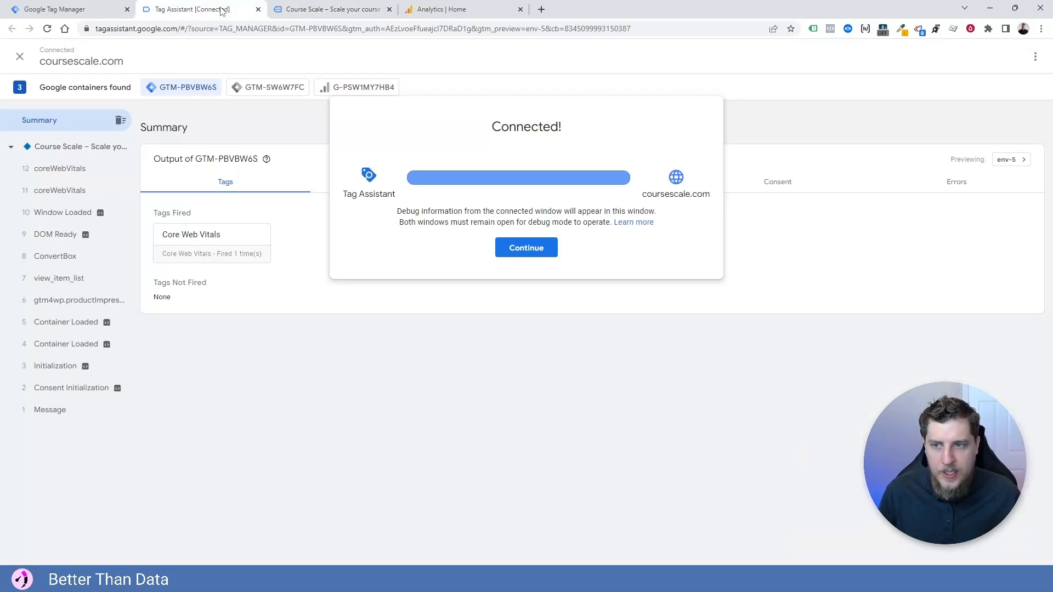
left_click(515, 253)
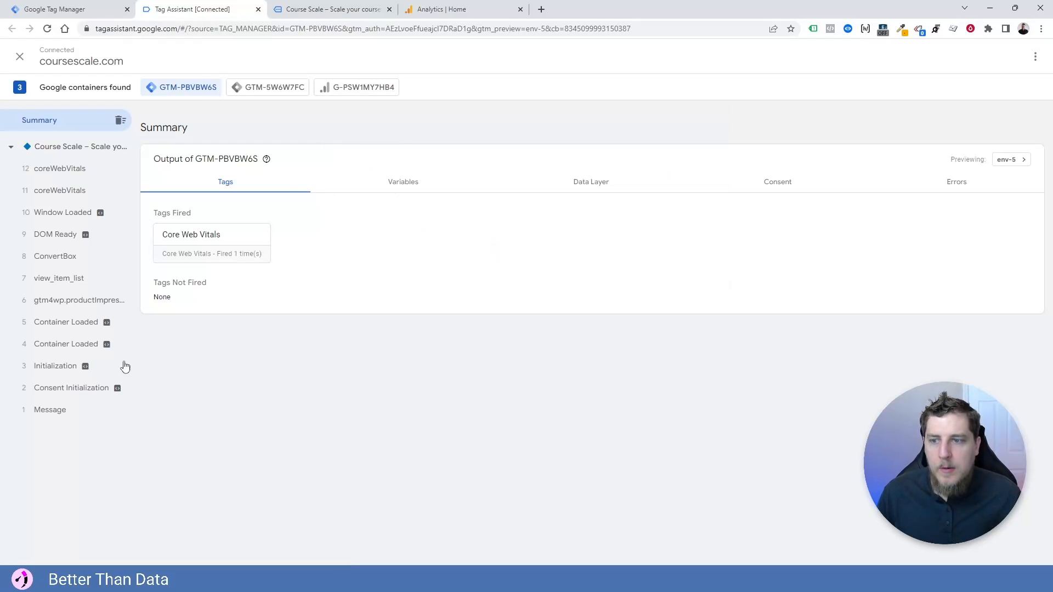
Expand the API call of the first coreWebVitals event in Tag Assistant and copy its event name, coreWebVitals
left_click(52, 201)
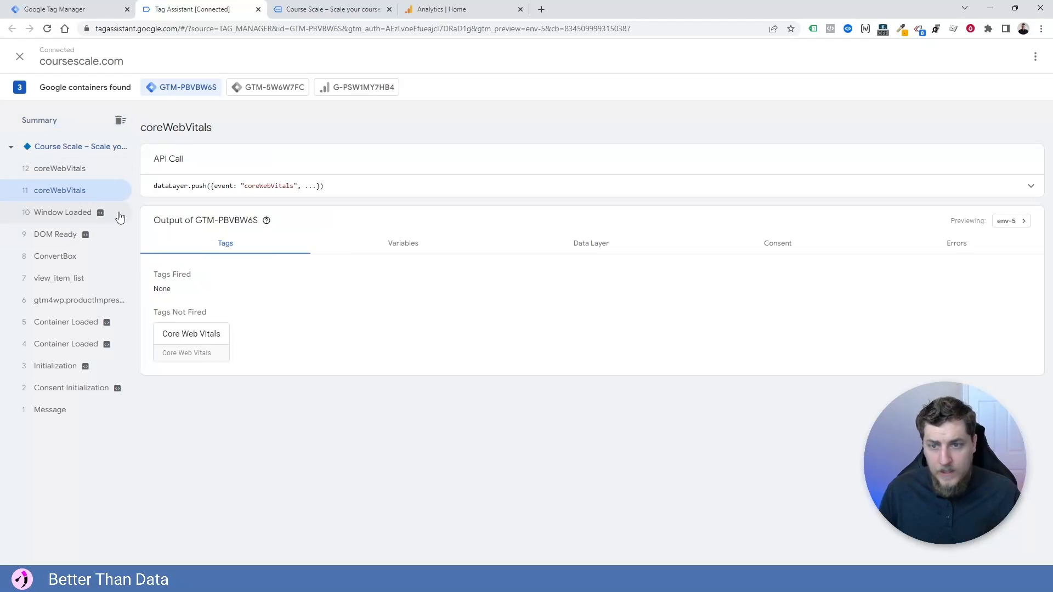
left_click(64, 155)
left_click(69, 186)
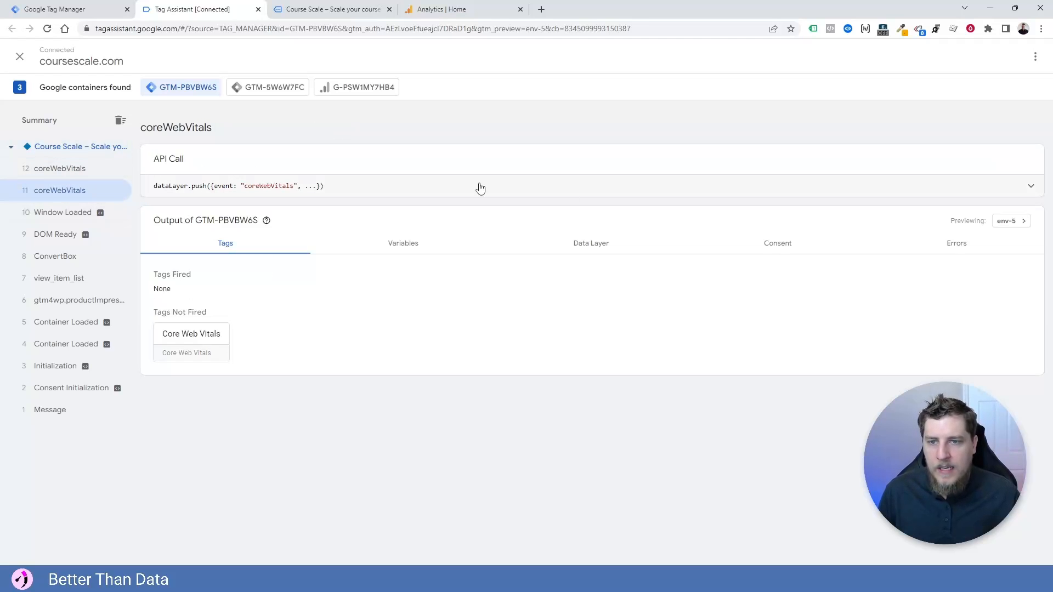
left_click(985, 190)
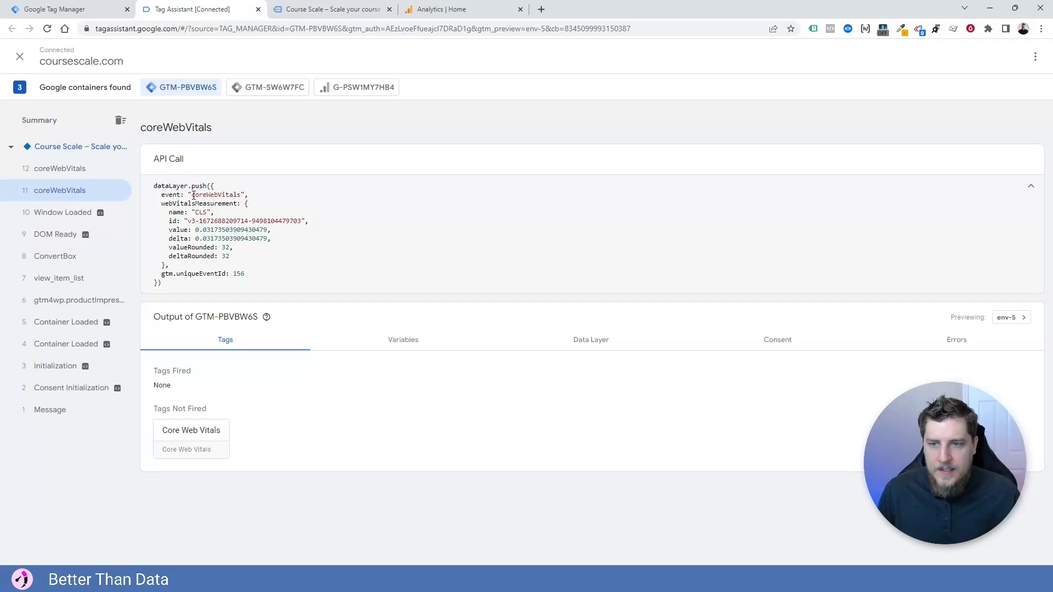
left_click_drag(202, 195, 244, 195)
key("ctrl+c")
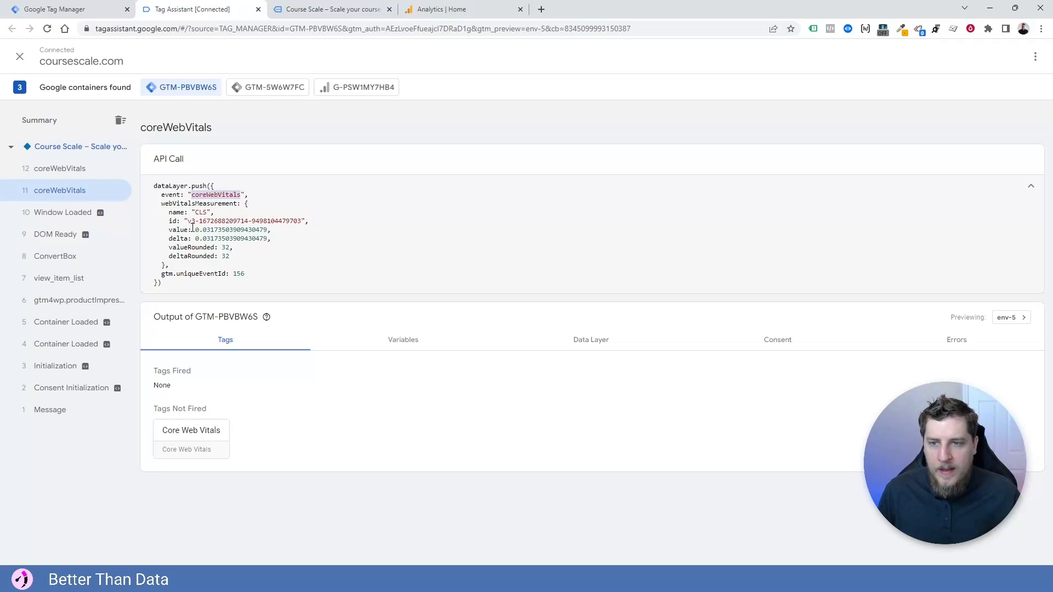
Examine the webVitalsMeasurement object and the event name in the coreWebVitals event's data layer push
left_click_drag(160, 205, 221, 205)
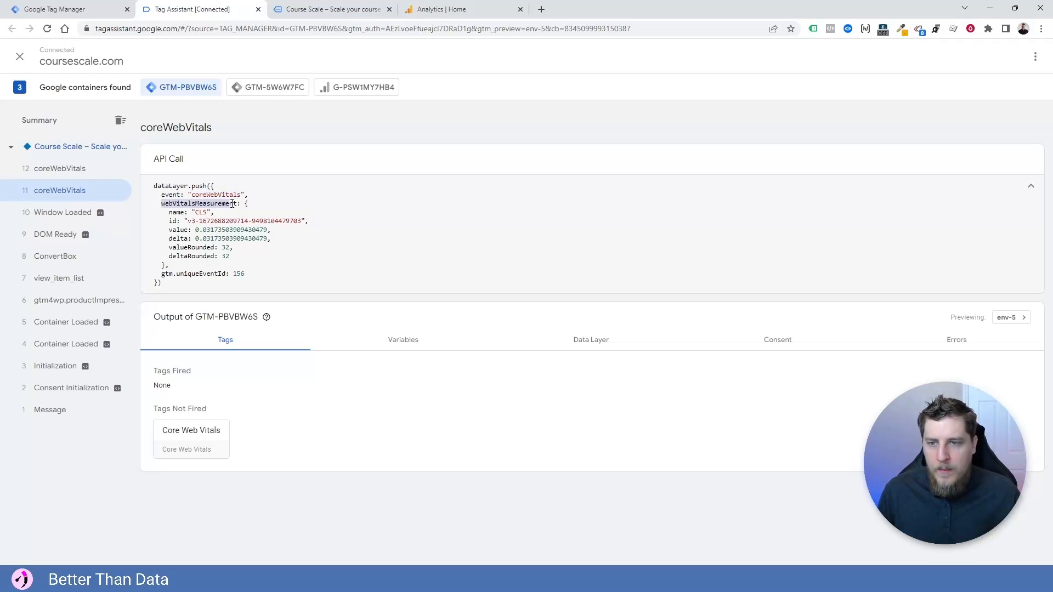
left_click(254, 203)
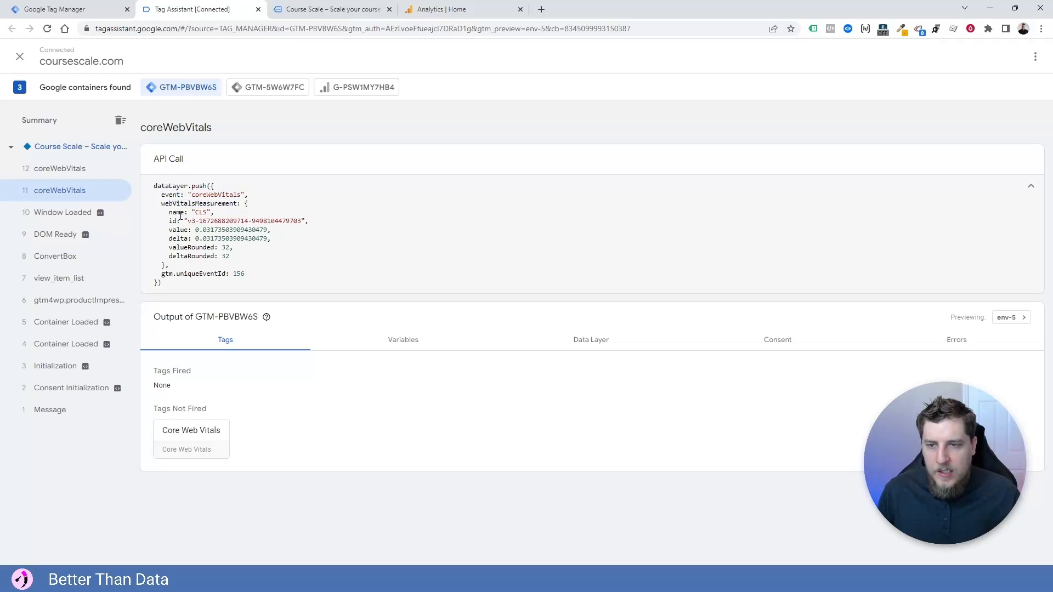
left_click_drag(177, 229, 272, 240)
left_click_drag(180, 247, 159, 202)
left_click(342, 265)
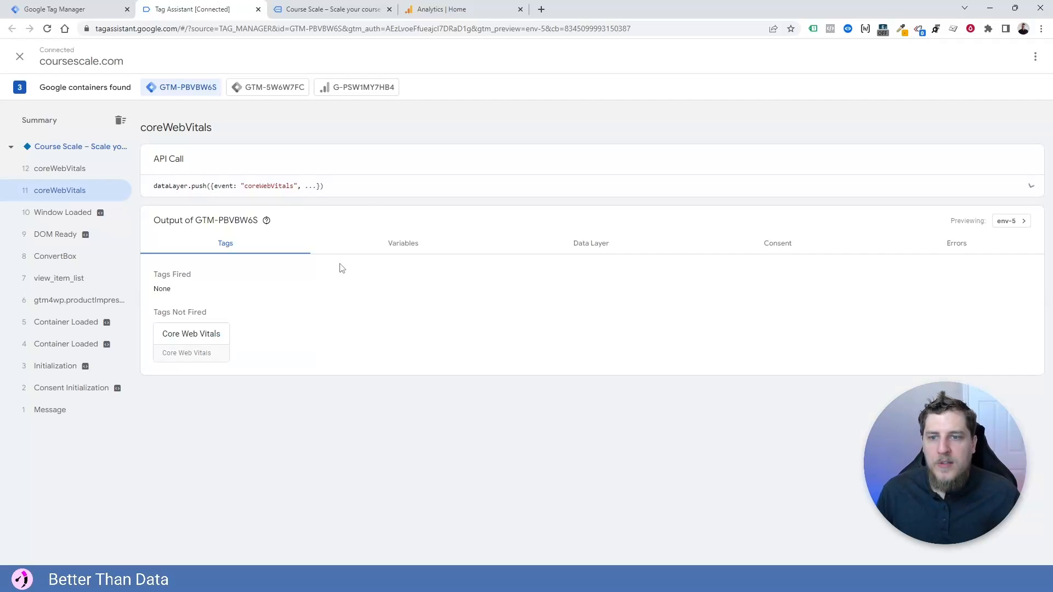
left_click(382, 193)
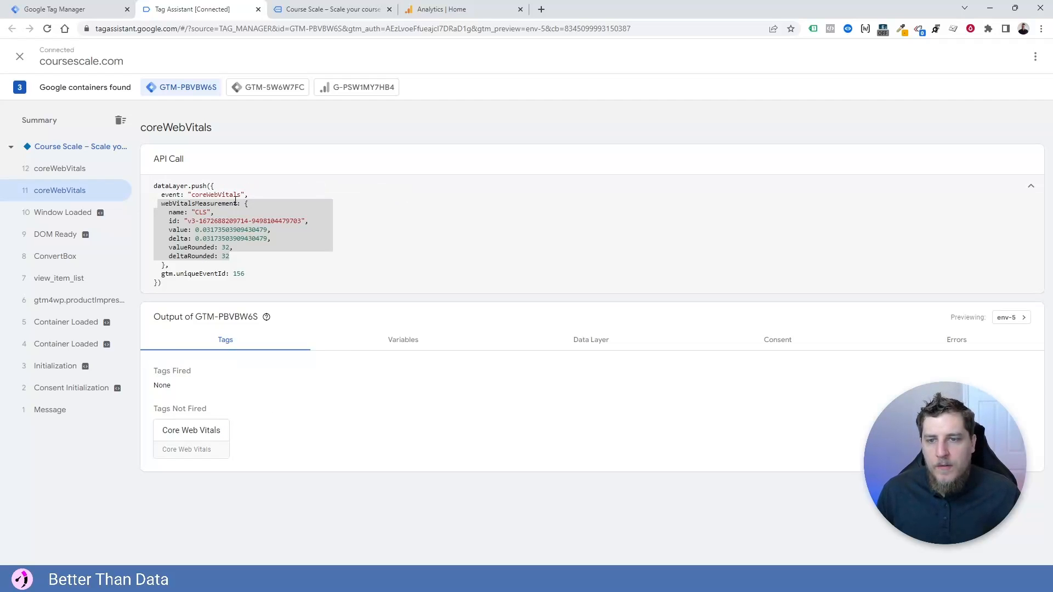
left_click_drag(241, 194, 206, 192)
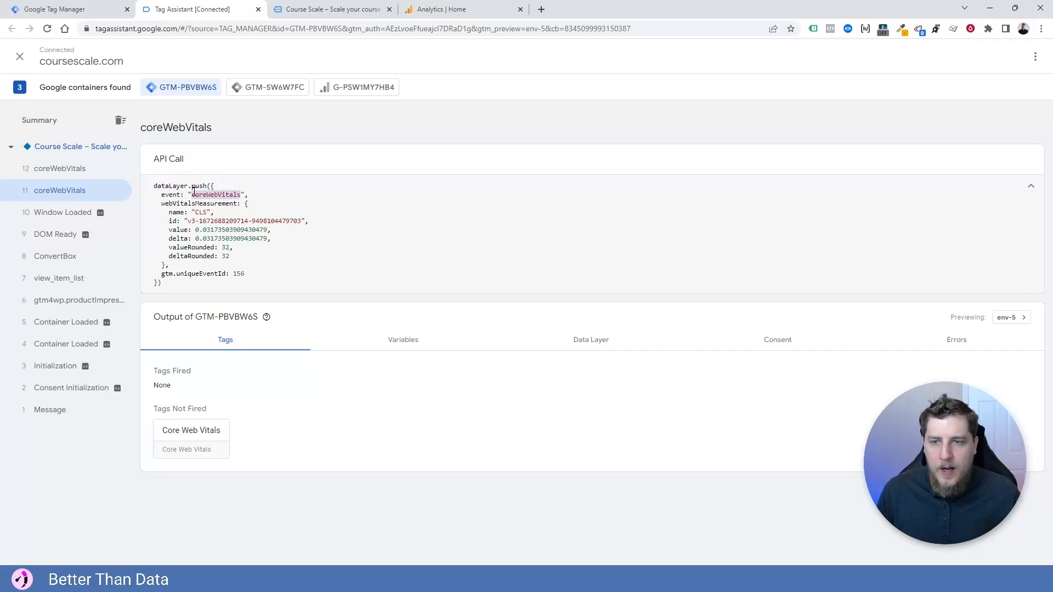
Create a Custom Event trigger in Google Tag Manager with the event name coreWebVitals
left_click(60, 9)
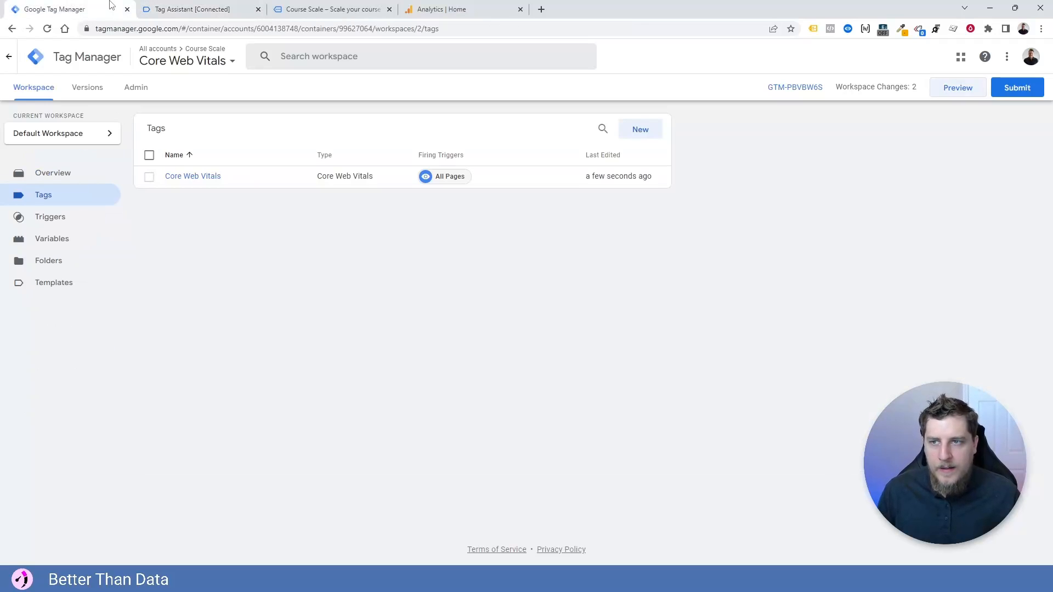
left_click(72, 223)
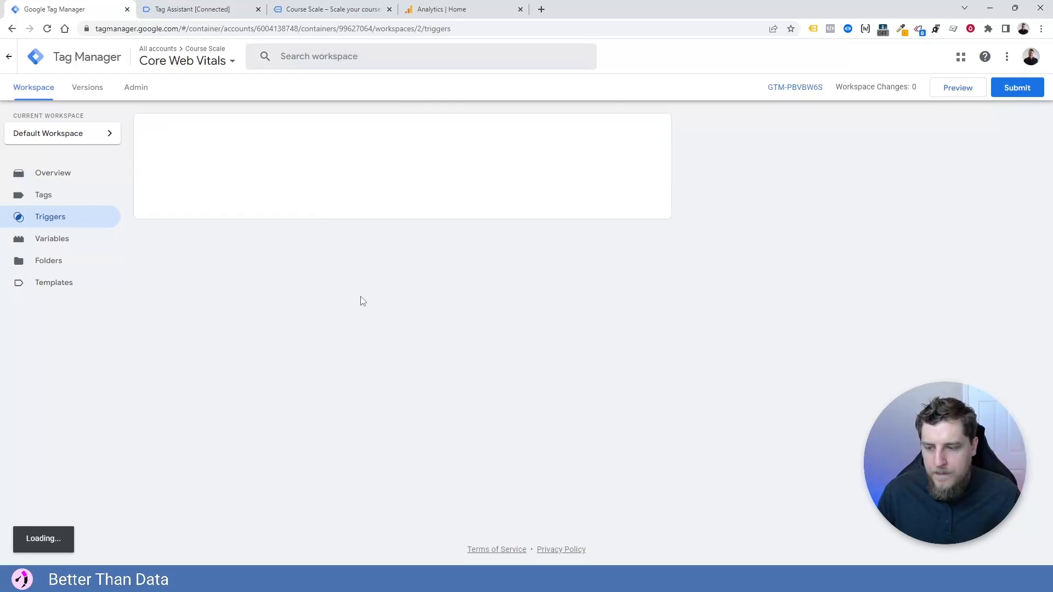
left_click(652, 135)
left_click(568, 132)
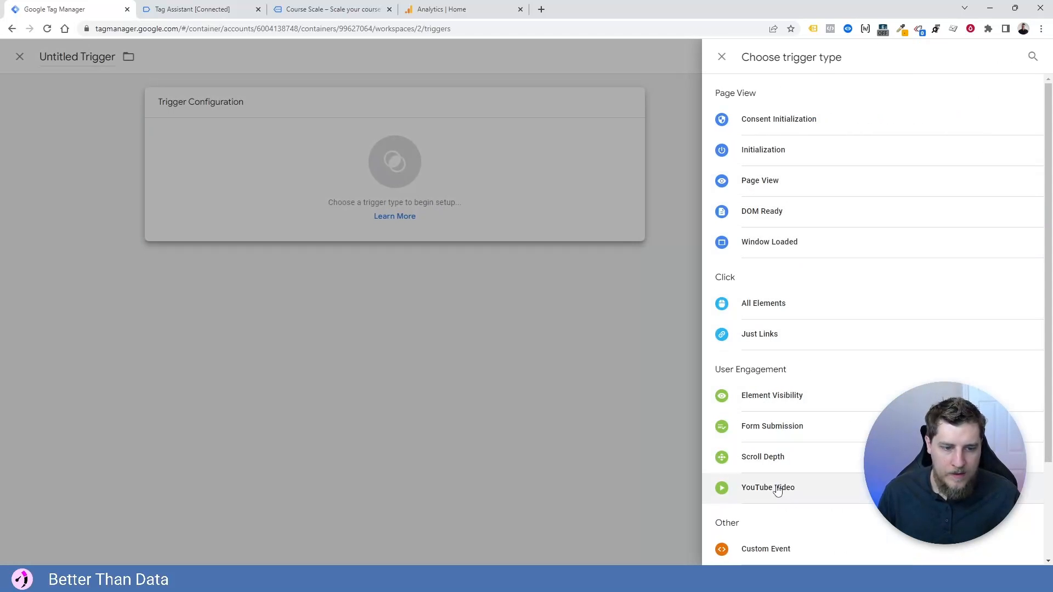
left_click(777, 550)
left_click(493, 216)
type("c")
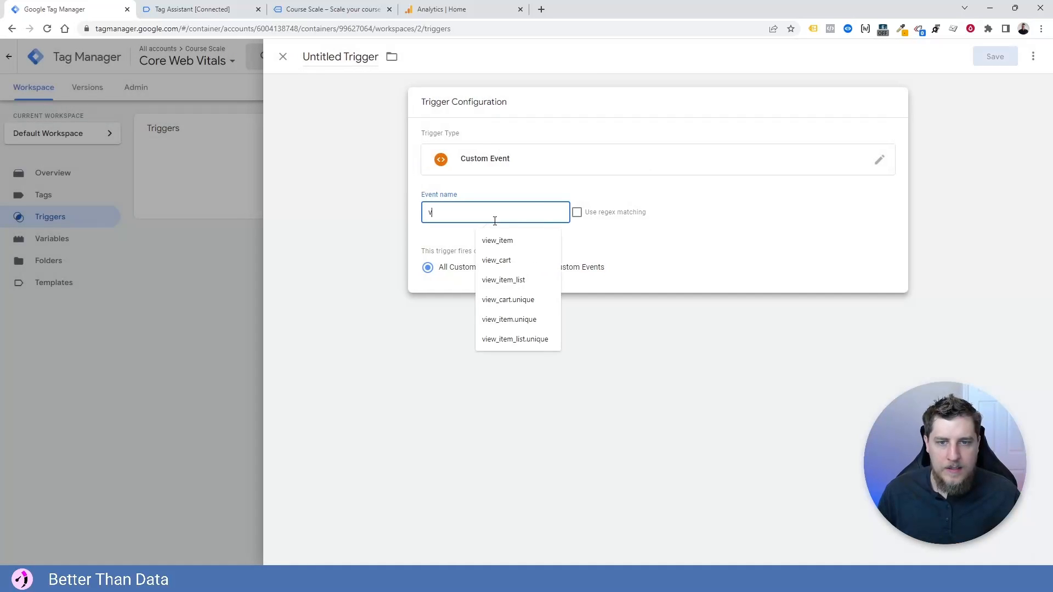
key("BackSpace")
key("ctrl+v")
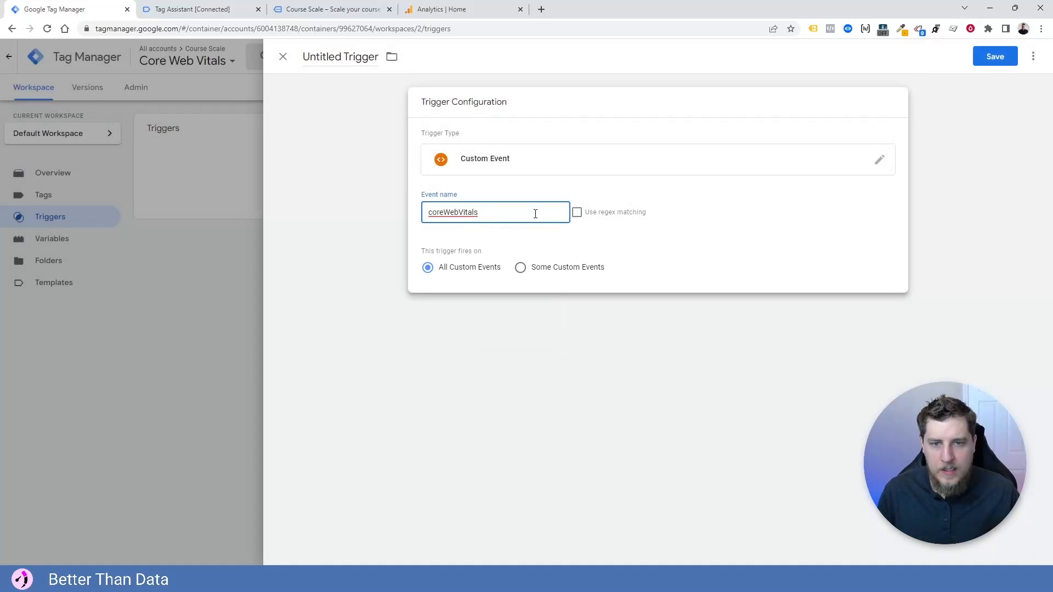
Name the trigger "Event - coreWebVitals" and save it
triple_click(324, 59)
type("E")
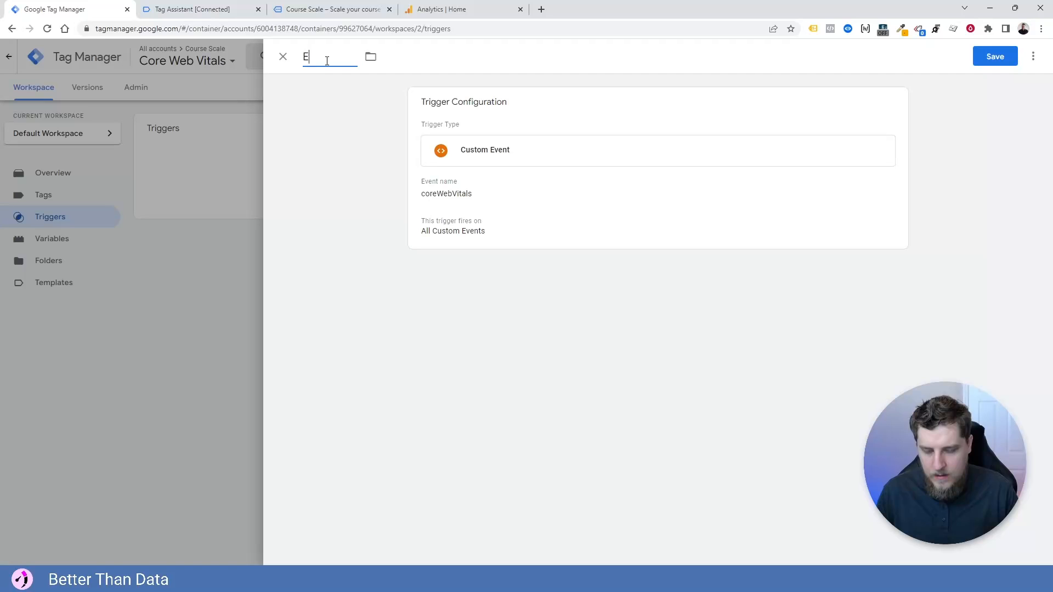
type("vent -")
key("ctrl+v")
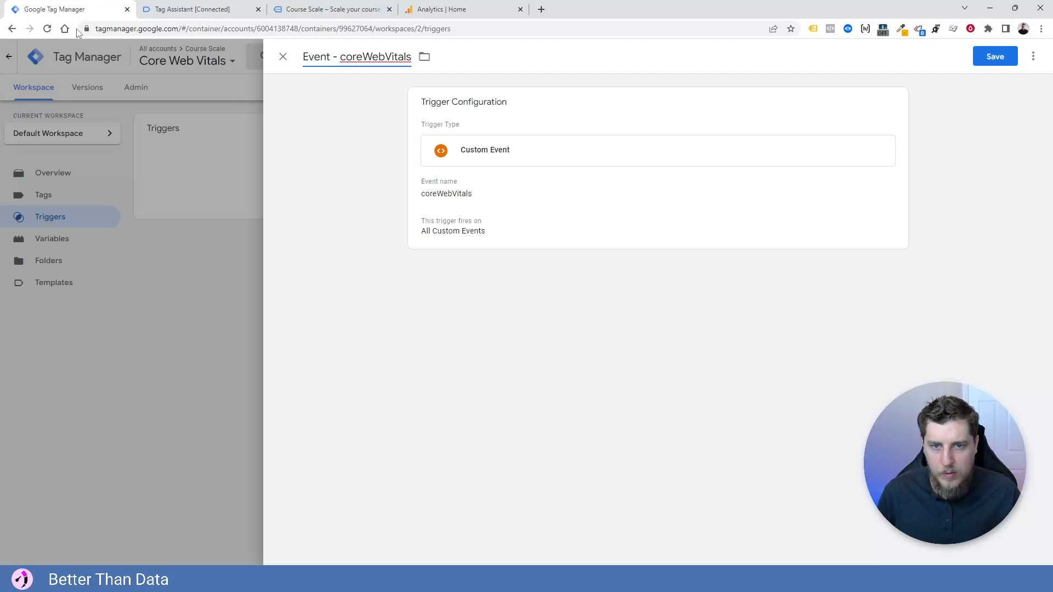
left_click(992, 57)
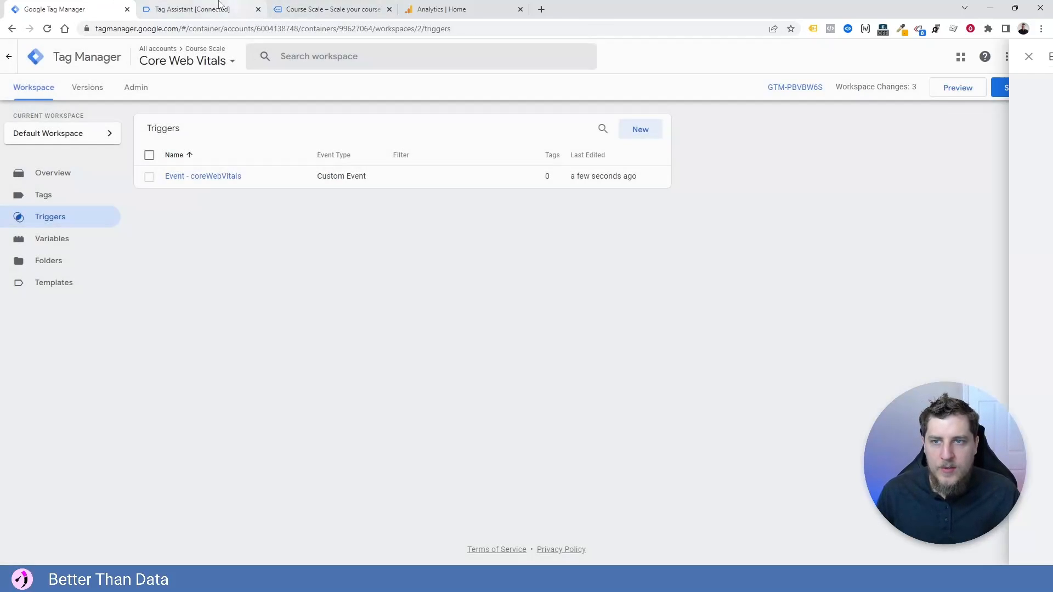
Review the webVitalsMeasurement keys in Tag Assistant and start a new user-defined Data Layer Variable in Tag Manager
left_click(218, 4)
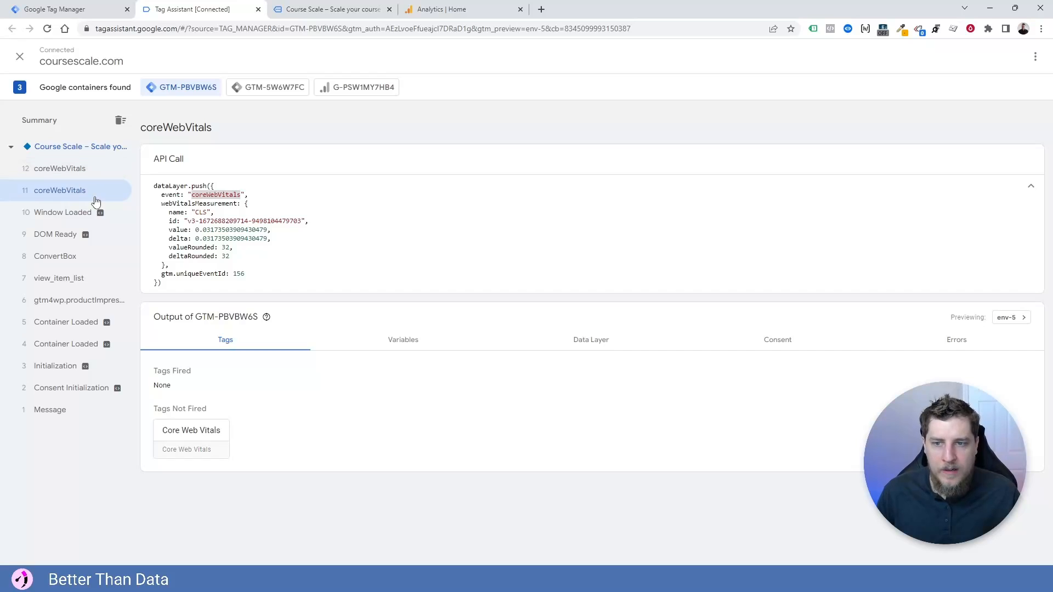
left_click_drag(166, 213, 238, 207)
left_click(238, 207)
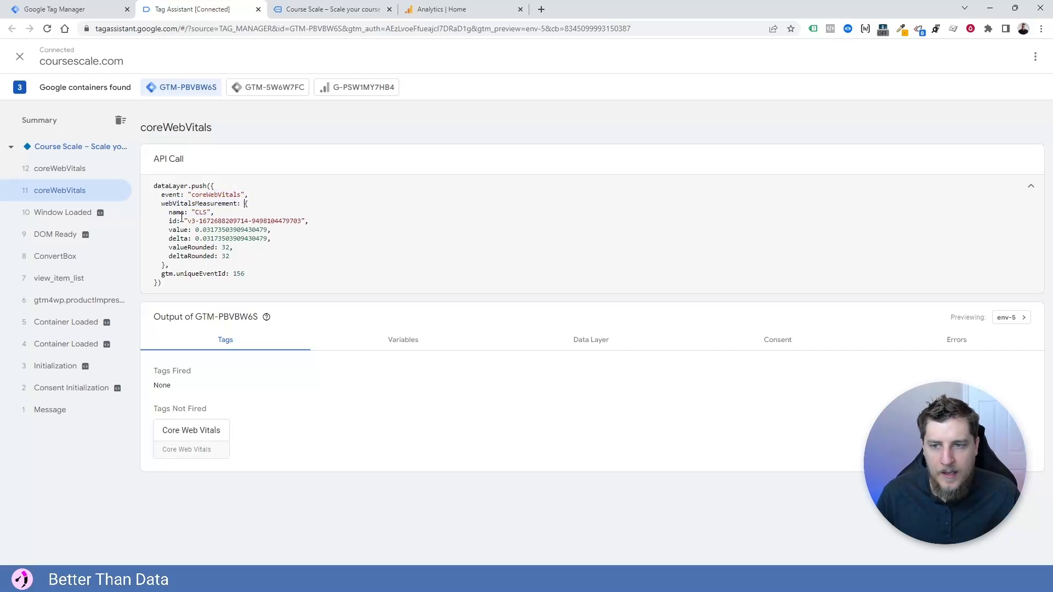
left_click(61, 9)
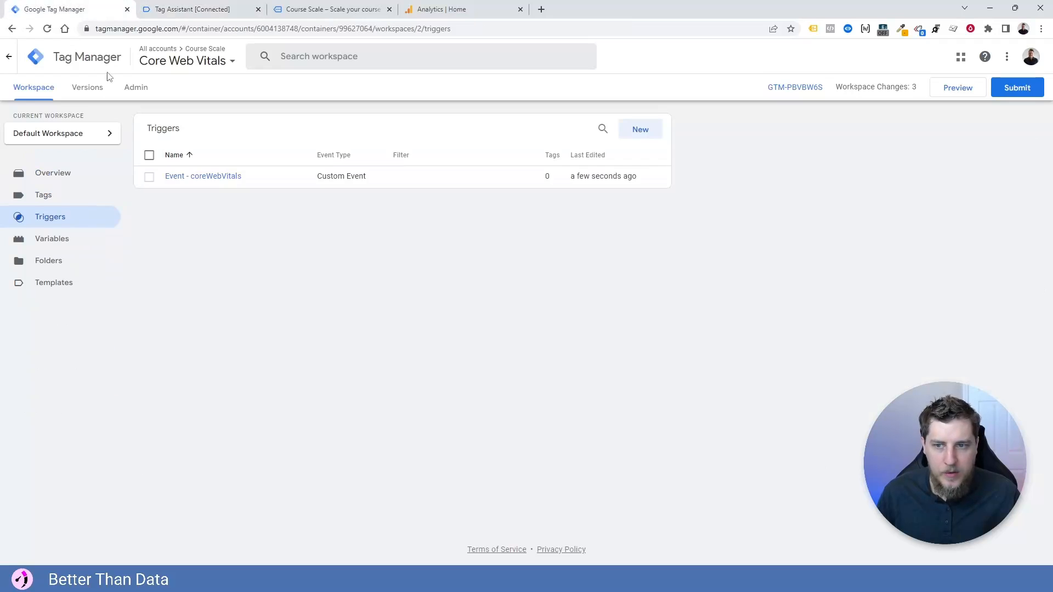
left_click(87, 239)
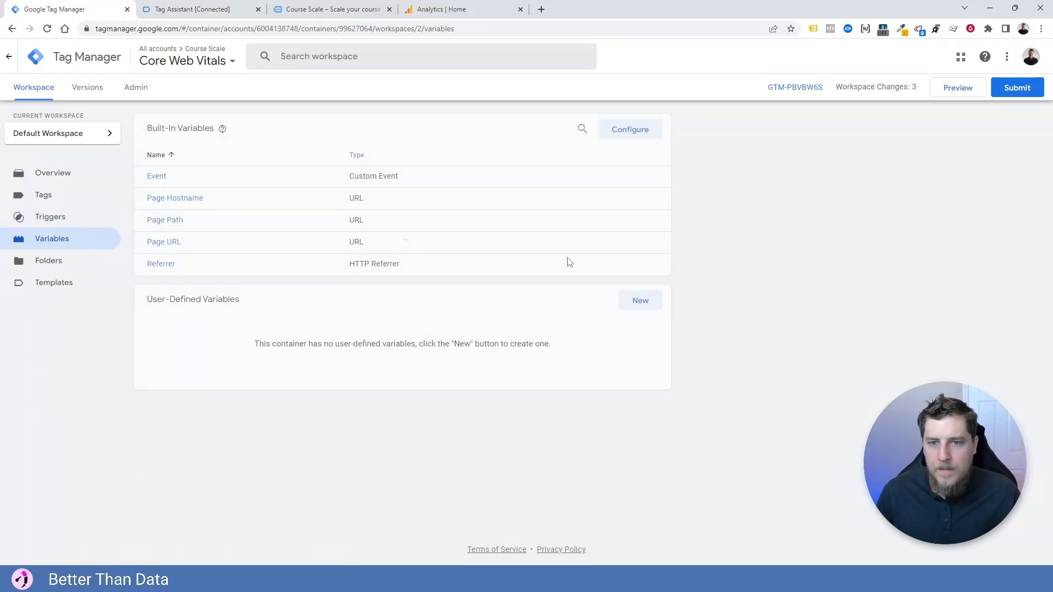
left_click(647, 305)
left_click(553, 150)
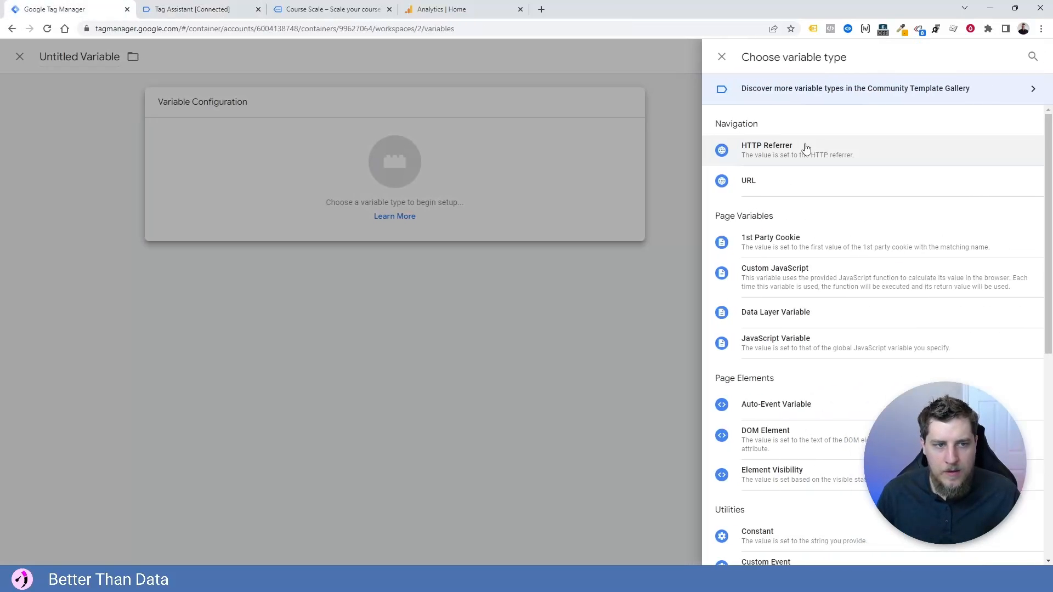
left_click(778, 321)
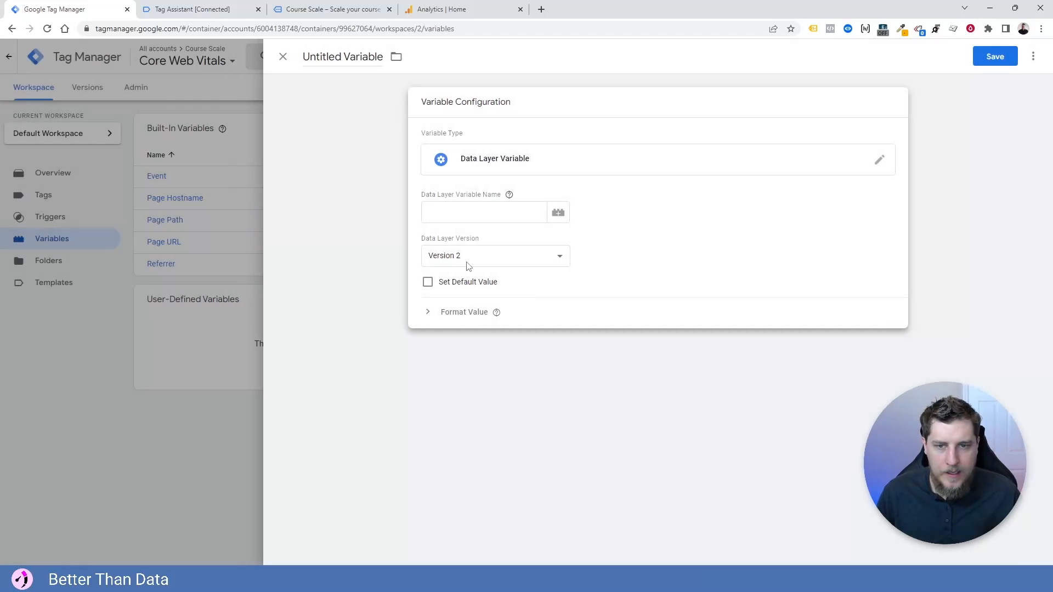
Set the data layer variable name to webVitalsMeasurment.name and compare it with the API call in Tag Assistant
left_click(465, 210)
left_click(192, 9)
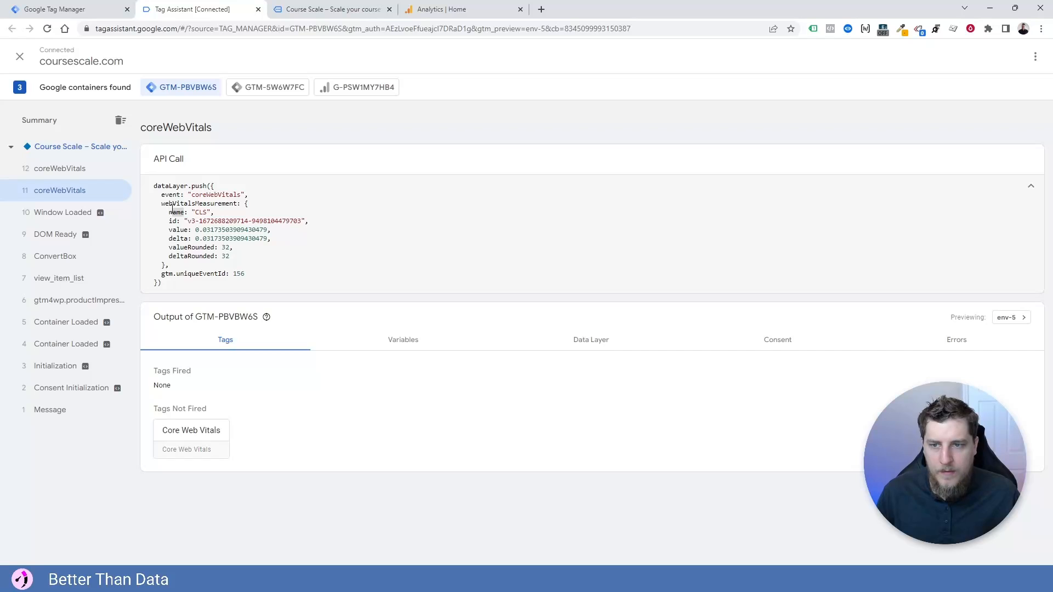
left_click(65, 9)
mouse_move(505, 203)
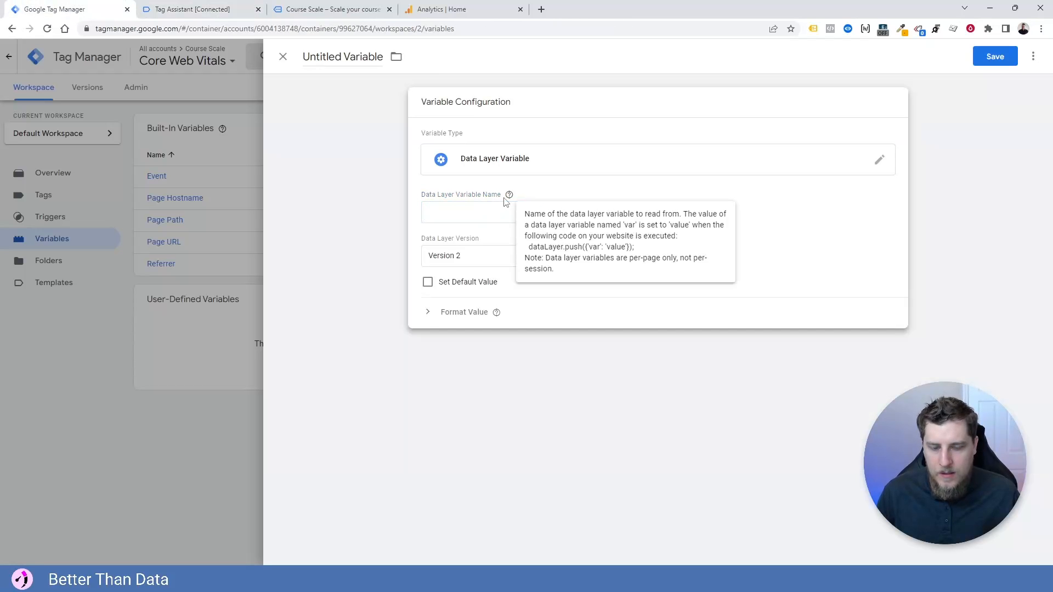
left_click(466, 207)
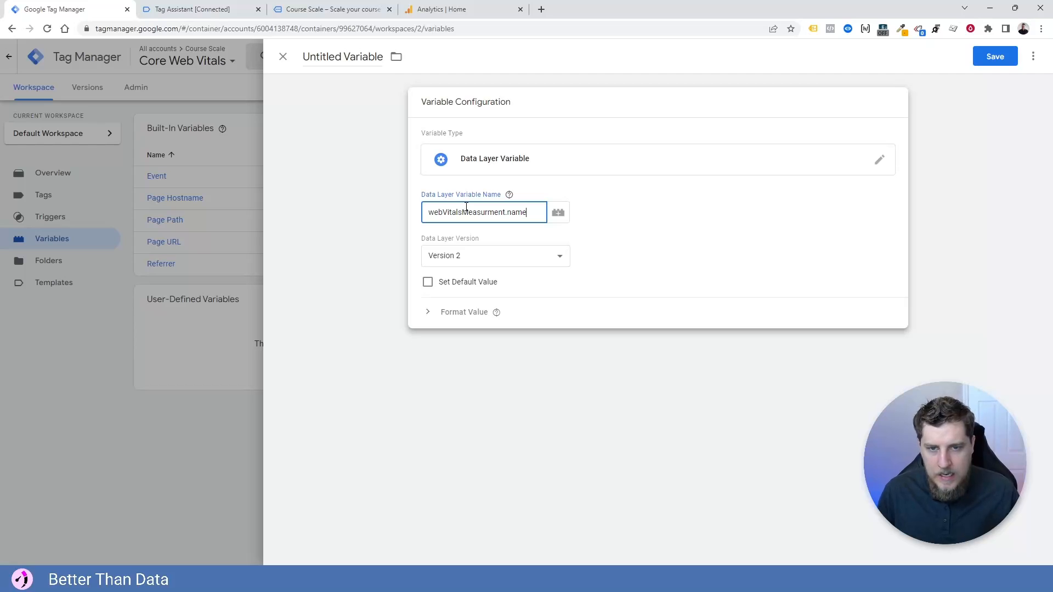
left_click(198, 9)
left_click_drag(241, 204, 246, 204)
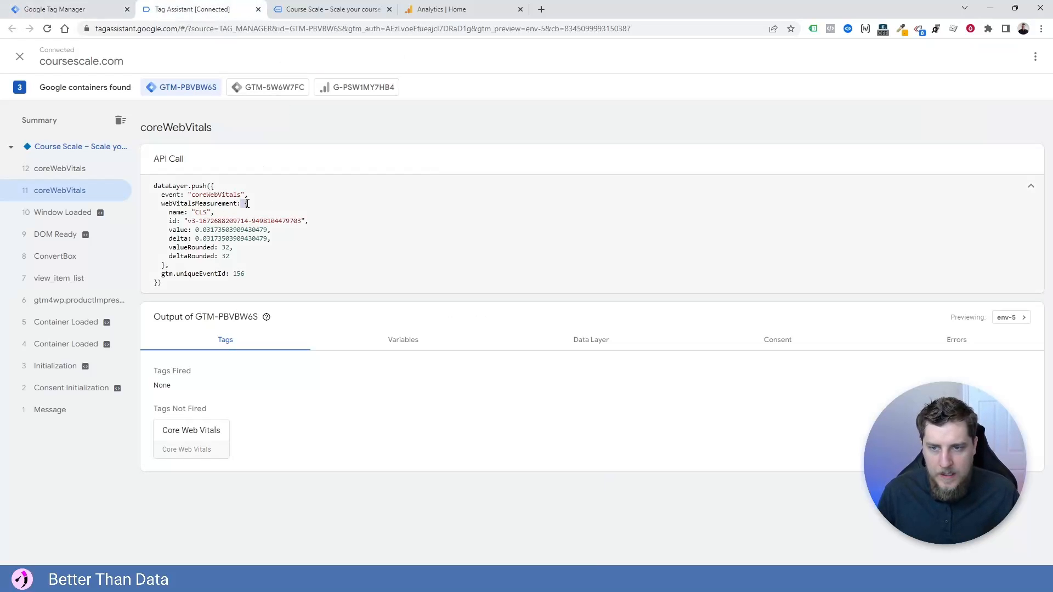
left_click_drag(165, 213, 176, 213)
key("ctrl+shift+Tab")
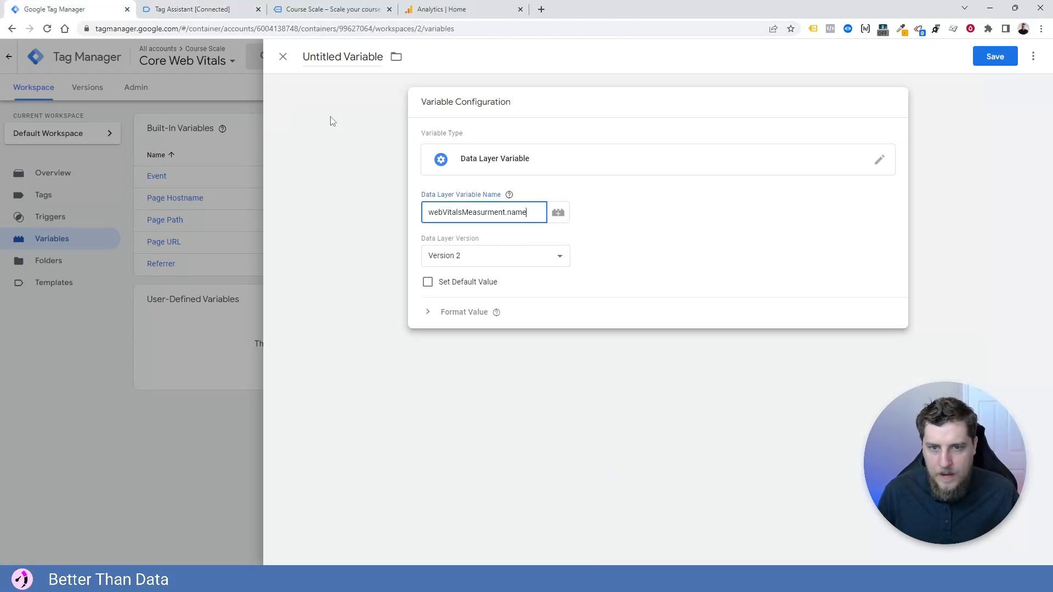
Title the variable "dlv - webVitalsMeasurment.name" by reusing its data layer variable name, and save it
key("ctrl+a")
key("ctrl+c")
left_click(318, 56)
type("dlv-")
key("BackSpace")
key("ctrl+v")
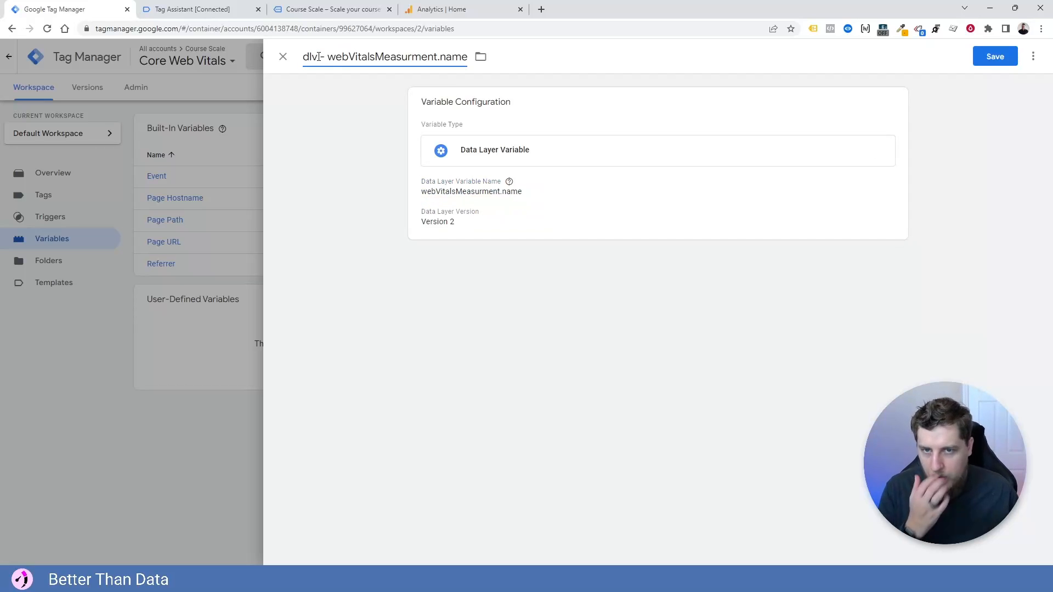
left_click(994, 56)
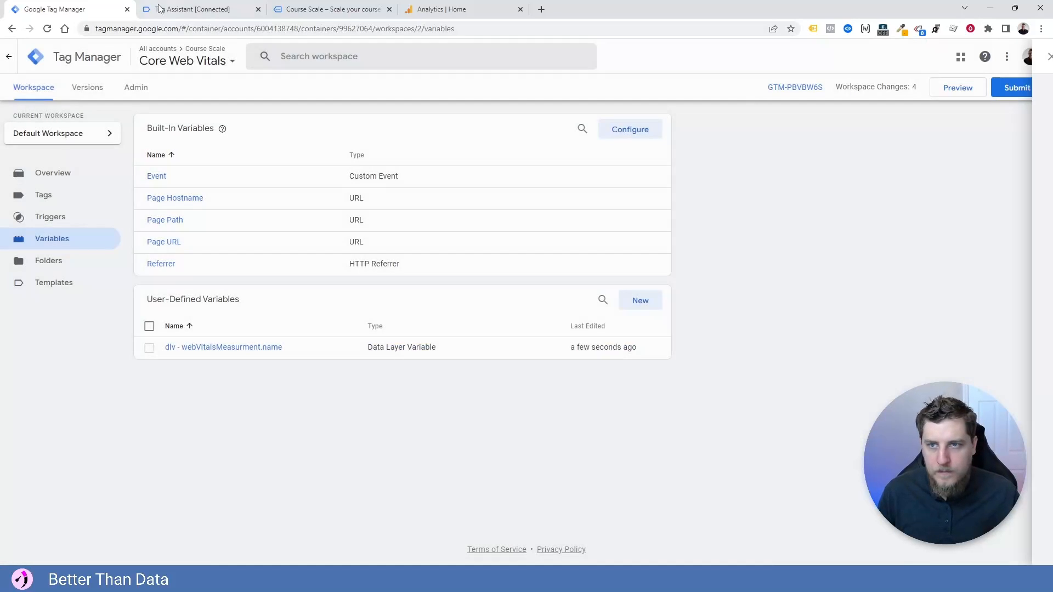
Copy the dlv - webVitalsMeasurment.name variable and title the copy "dlv - webVitalsMeasurment.value"
left_click(189, 9)
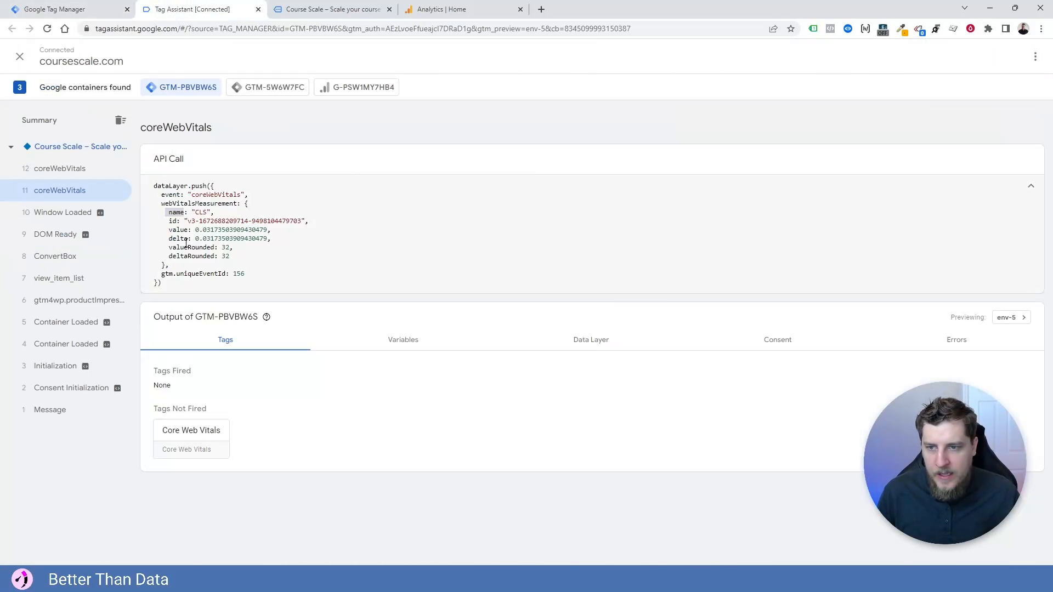
left_click(55, 9)
left_click(282, 349)
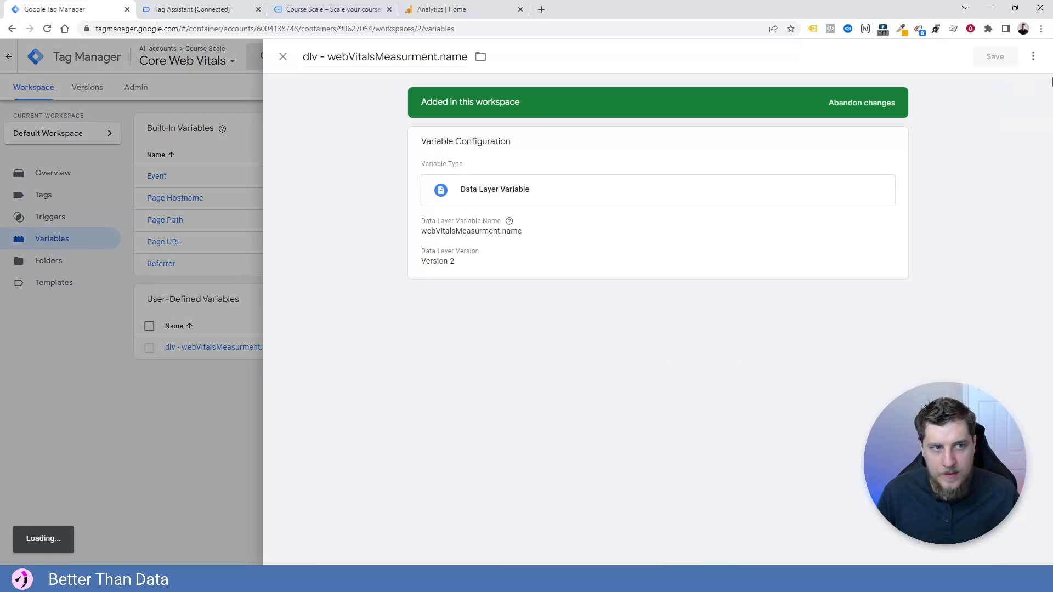
left_click(1033, 57)
left_click(1003, 82)
left_click_drag(350, 57, 302, 58)
key("BackSpace")
double_click(442, 56)
type("value")
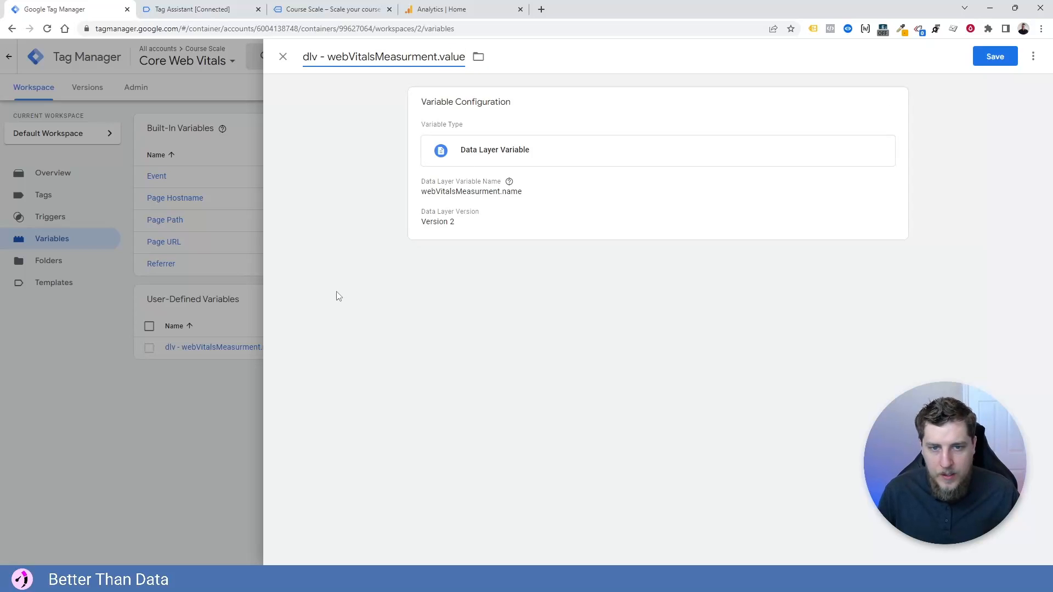
Replace the name ending in the copy's data layer variable name to match its title and save the variable
left_click(538, 199)
left_click(540, 208)
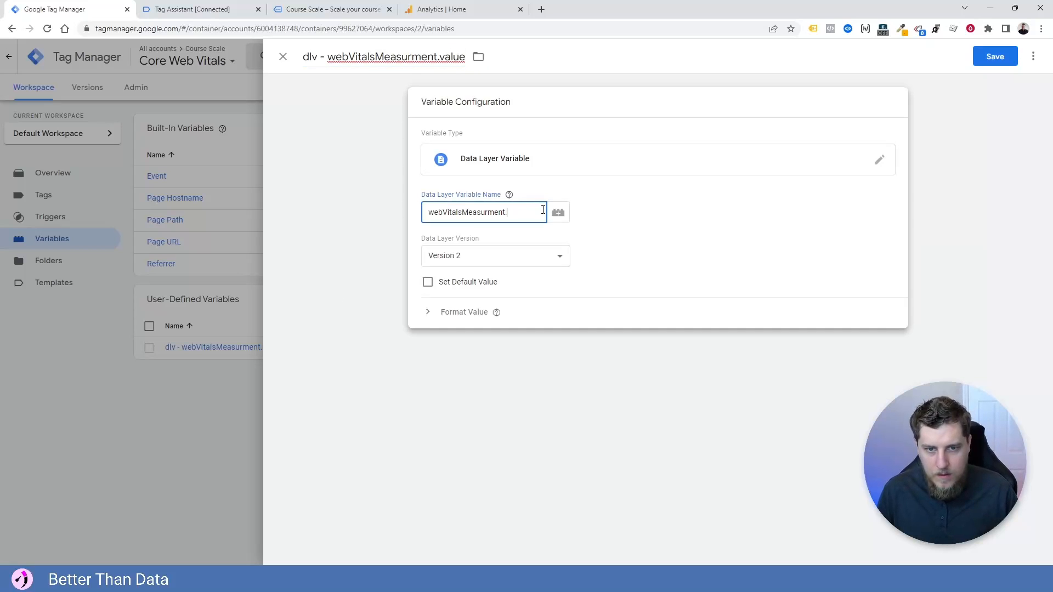
left_click(990, 58)
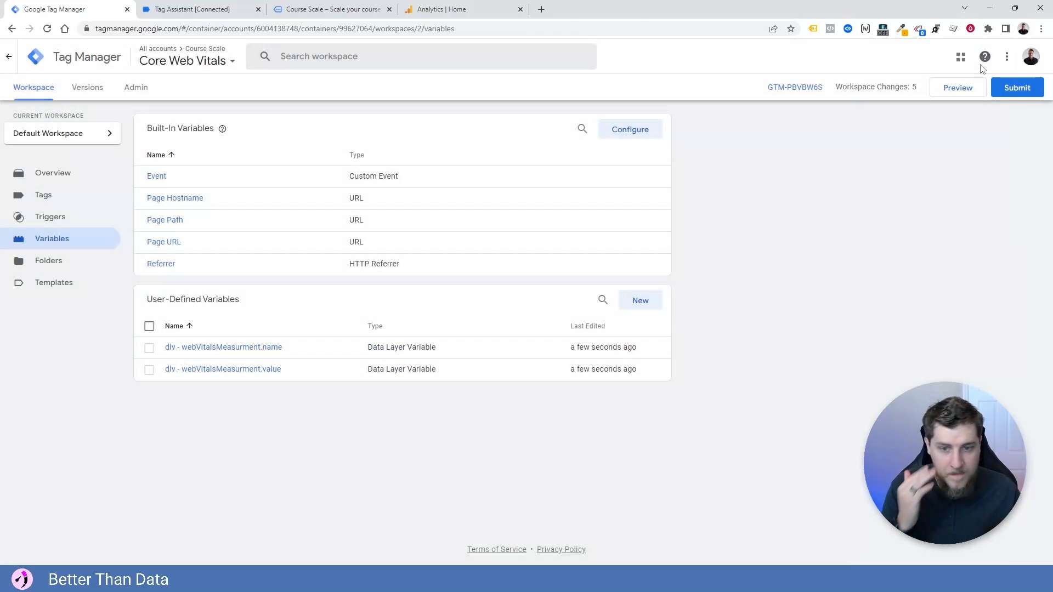
Copy the dlv - webVitalsMeasurment.value variable and title the copy "dlv - webVitalsMeasurment.id"
left_click(253, 368)
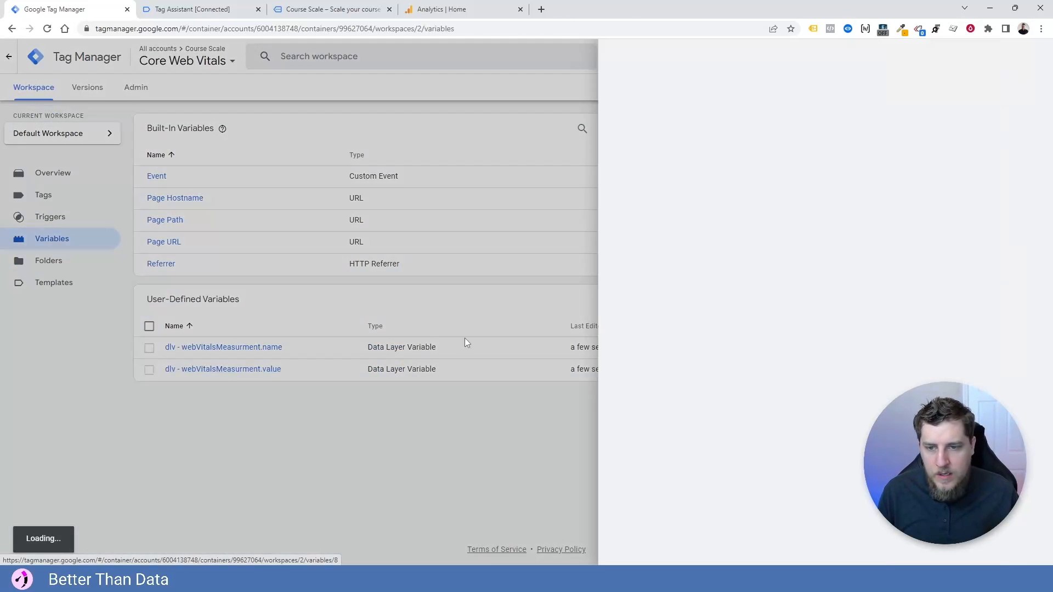
left_click(1032, 57)
left_click(995, 81)
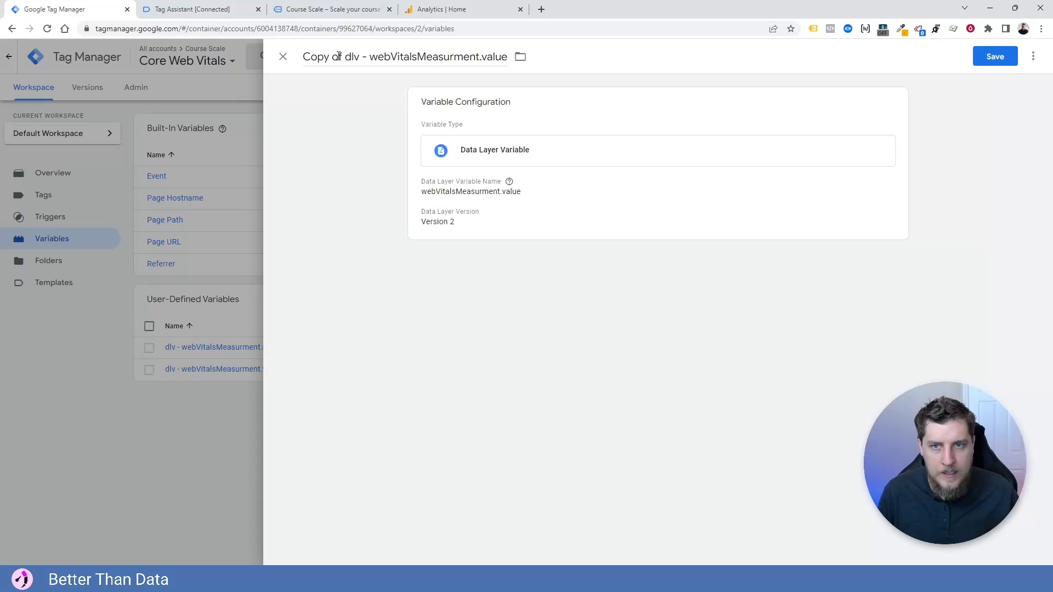
left_click_drag(344, 56, 281, 66)
key("BackSpace")
key("BackSpace")
key("BackSpace")
key("BackSpace")
key("BackSpace")
key("BackSpace")
type("id")
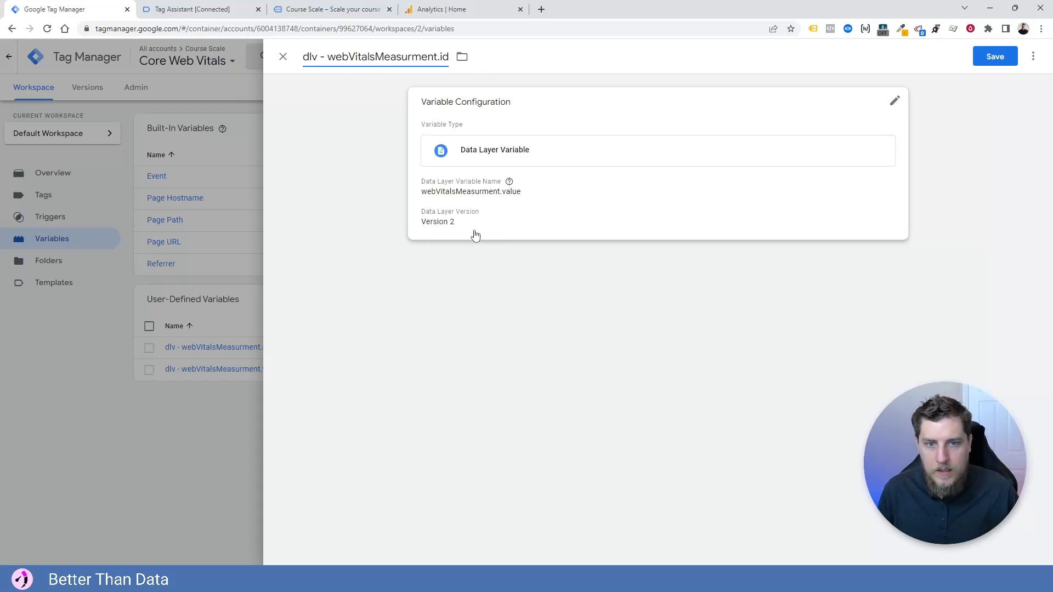
Set the copy's data layer variable name to webVitalsMeasurment.id and save the variable
left_click(528, 214)
left_click(528, 211)
key("BackSpace")
key("BackSpace")
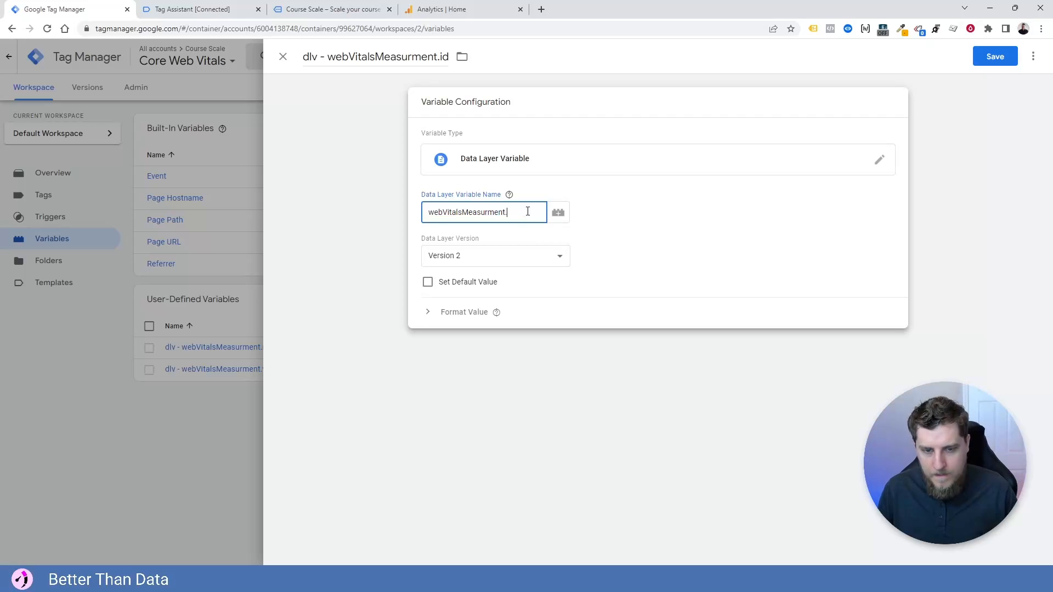
left_click(993, 56)
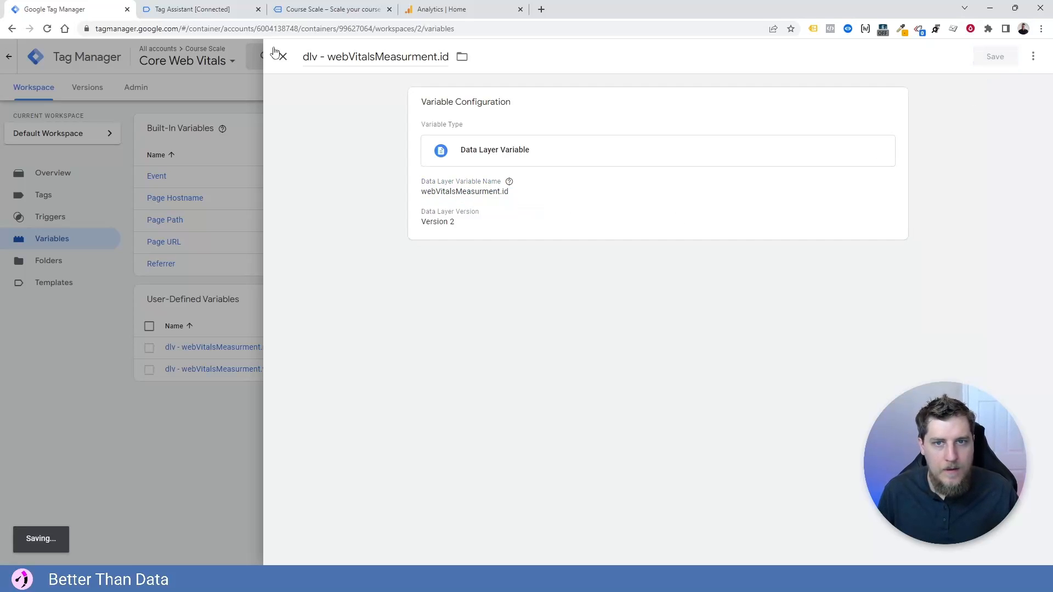
Check the parameter names in Tag Assistant's API call, then copy the dlv - webVitalsMeasurment.value variable and title the copy "dlv - webVitalsMeasurment.delta"
left_click(197, 9)
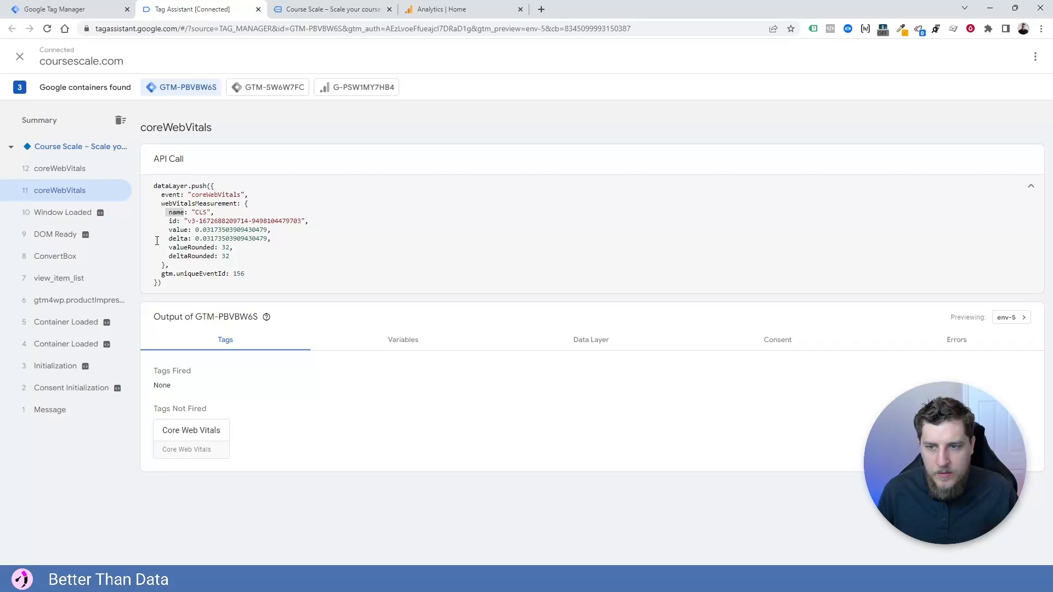
left_click(77, 9)
left_click(247, 393)
left_click(1032, 56)
left_click(999, 84)
left_click_drag(345, 56, 302, 57)
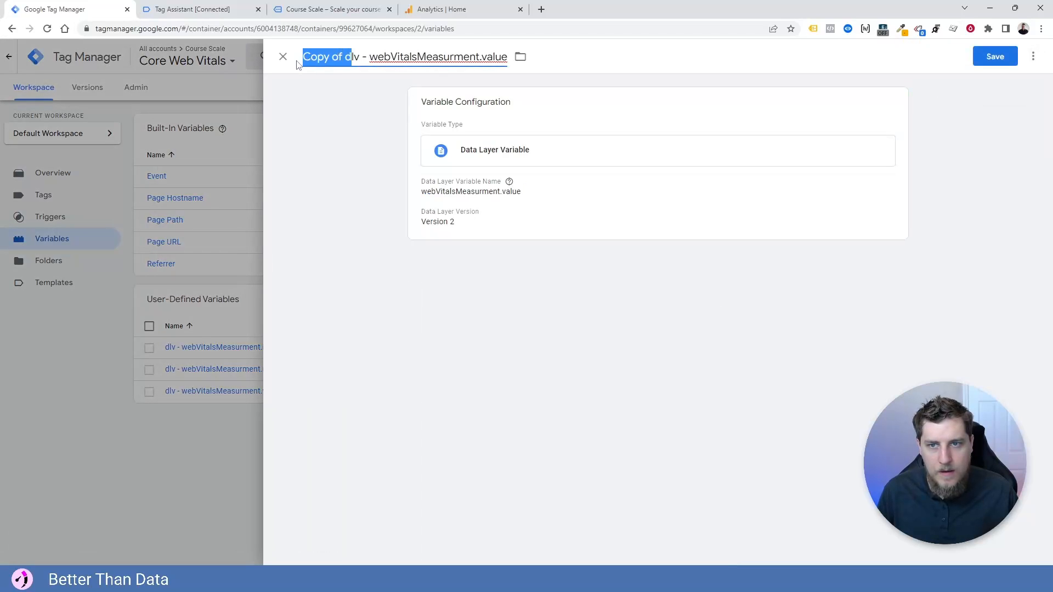
key("BackSpace")
key("BackSpace")
key("BackSpace")
key("BackSpace")
key("BackSpace")
key("BackSpace")
type("delta")
Set the copy's data layer variable name to webVitalsMeasurment.delta and save the variable
left_click(519, 134)
double_click(528, 219)
left_click(528, 221)
key("BackSpace")
key("BackSpace")
type("dela")
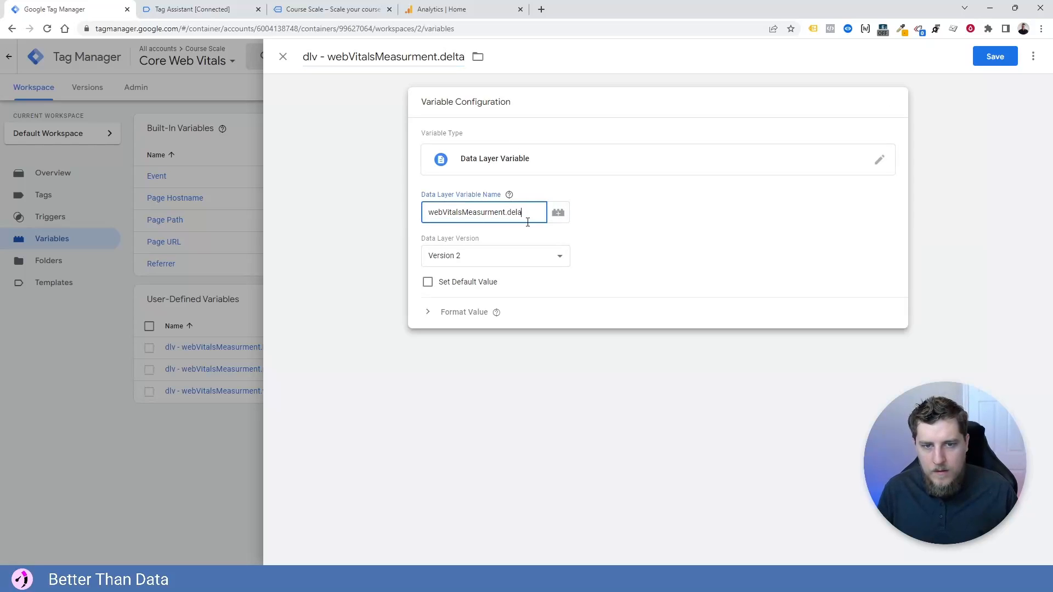
left_click(981, 56)
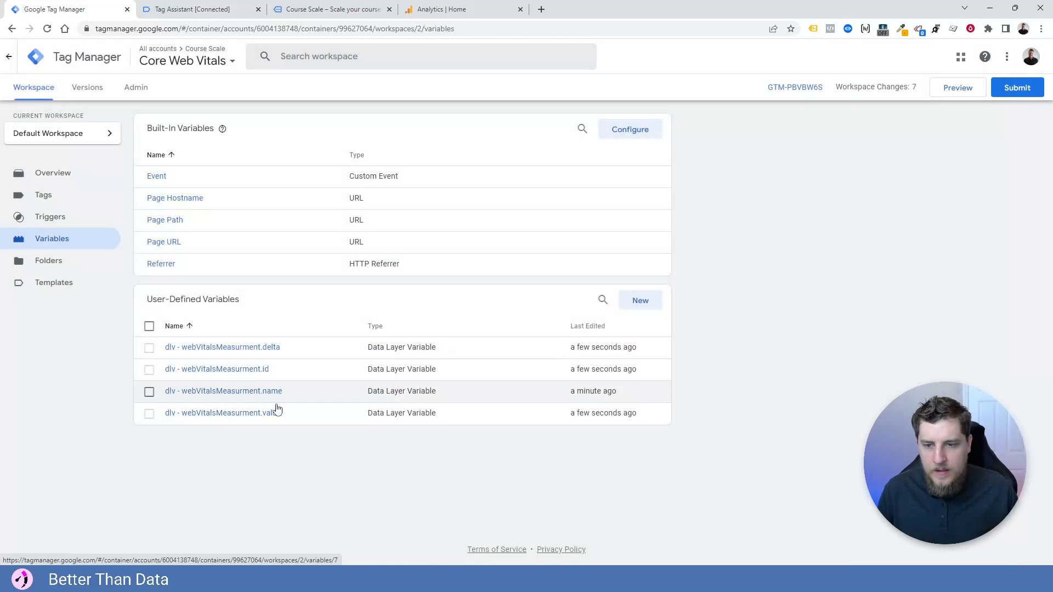
Copy the dlv - webVitalsMeasurment.value variable, title the copy "dlv - webVitalsMeasurment.valueRounded", and open its configuration for editing
left_click(274, 413)
left_click(1032, 56)
left_click(987, 80)
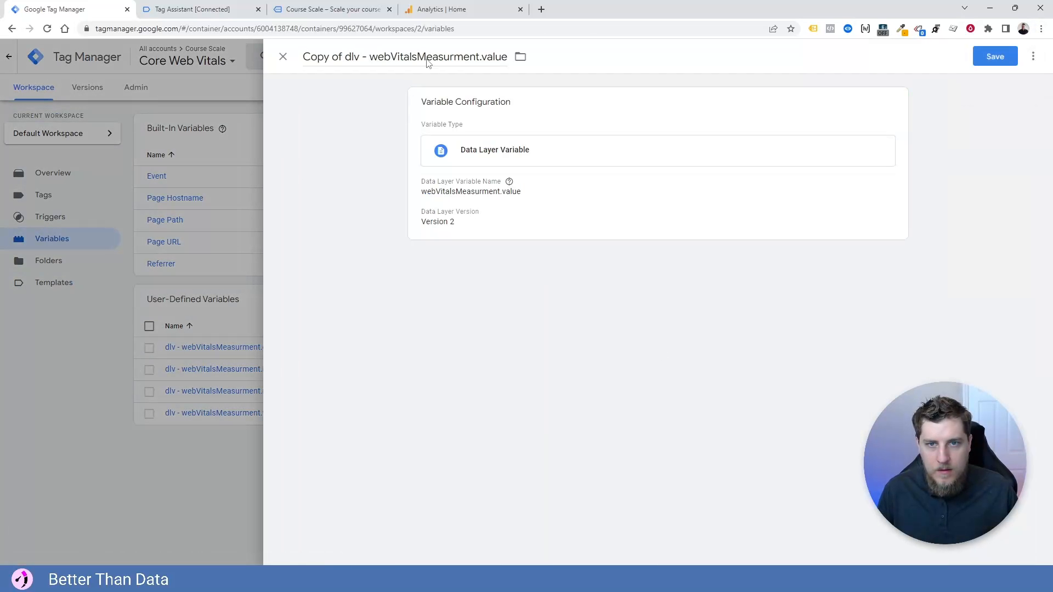
left_click_drag(345, 56, 302, 61)
key("BackSpace")
type("Rounded")
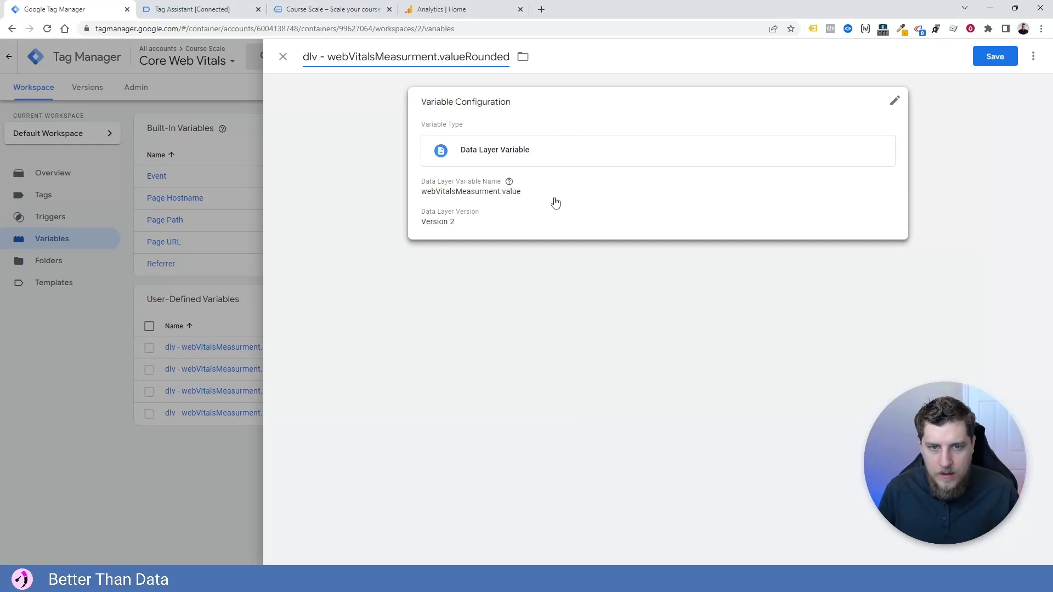
left_click(555, 198)
left_click(558, 212)
left_click(335, 256)
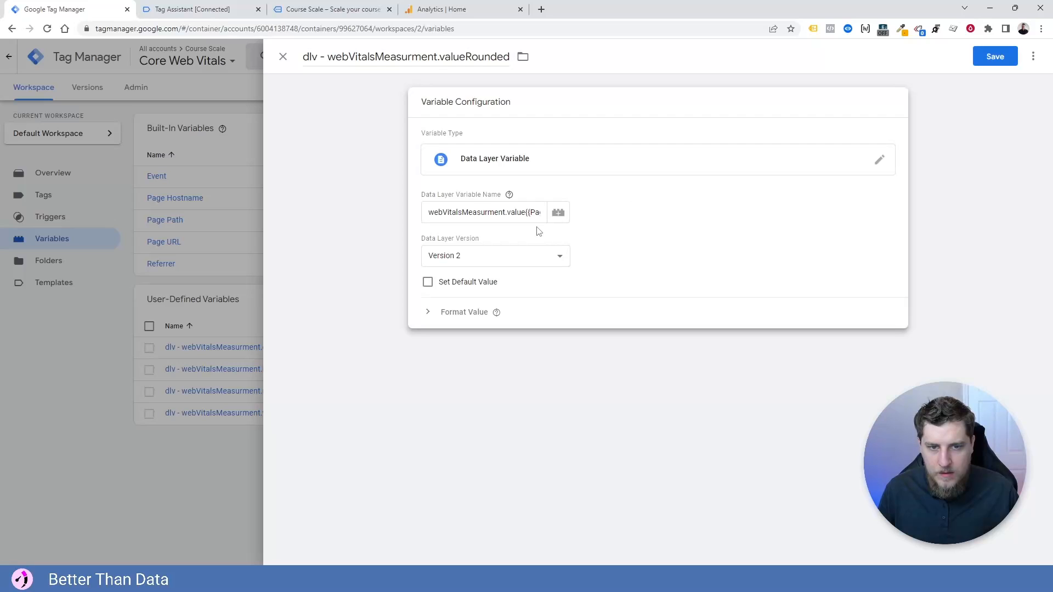
left_click_drag(528, 212, 571, 212)
key("BackSpace")
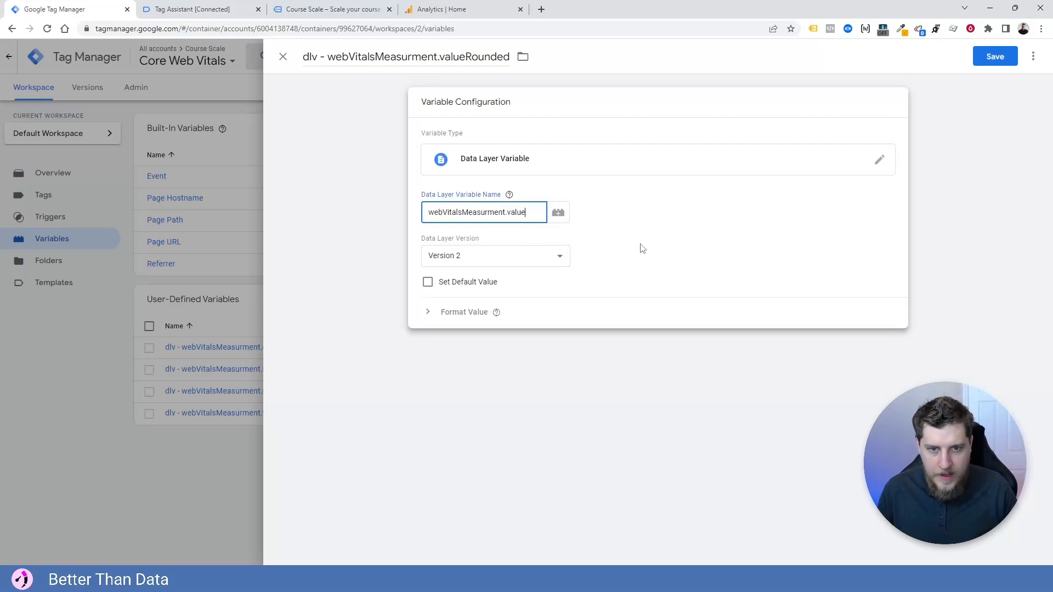
Set the data layer variable name to webVitalsMeasurment.valueRounded, compare it with the API call in Tag Assistant, and save the variable
type("Rounded")
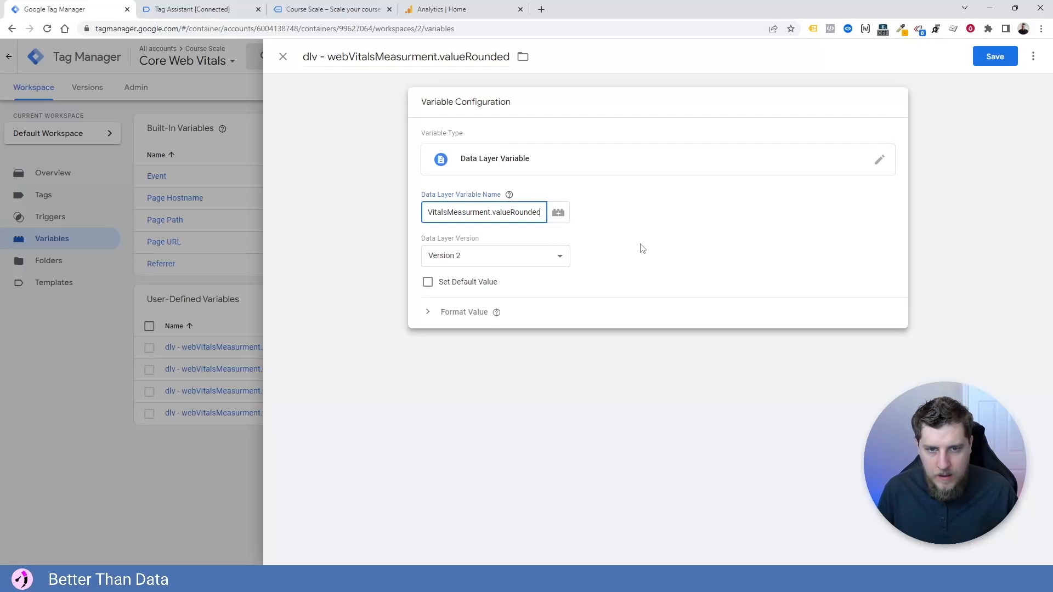
left_click(189, 9)
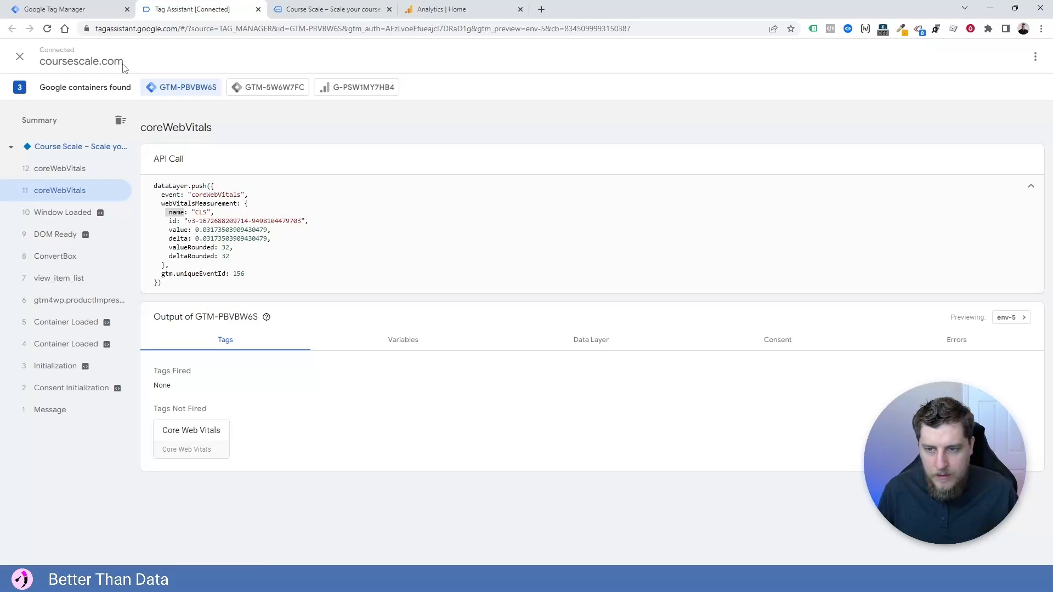
left_click(69, 10)
left_click(990, 56)
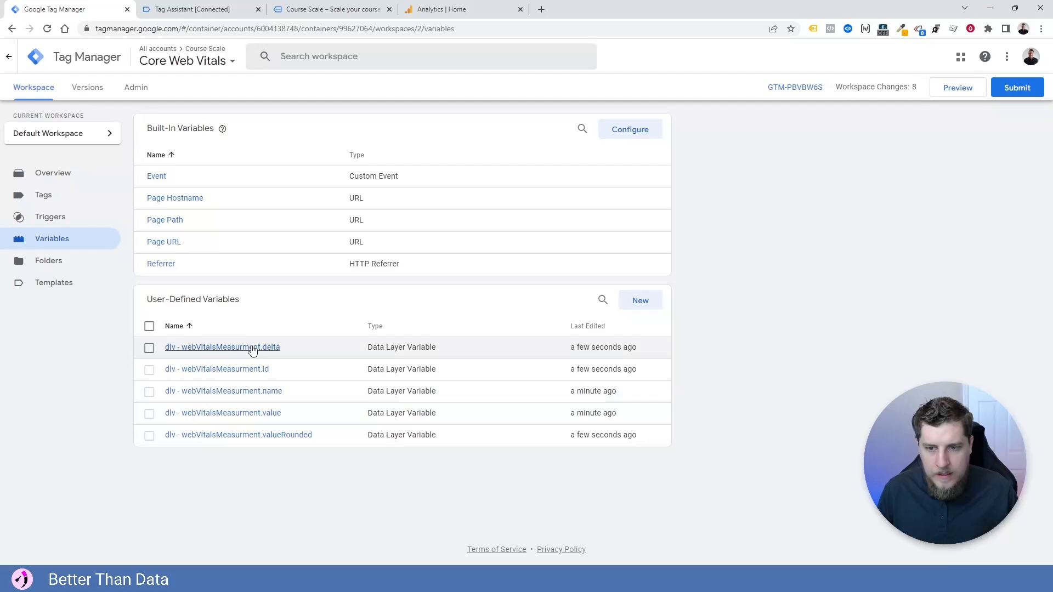
Copy the dlv - webVitalsMeasurment.delta variable and title the copy "dlv - webVitalsMeasurment.deltaRounded"
left_click(219, 347)
left_click(1033, 56)
left_click(995, 81)
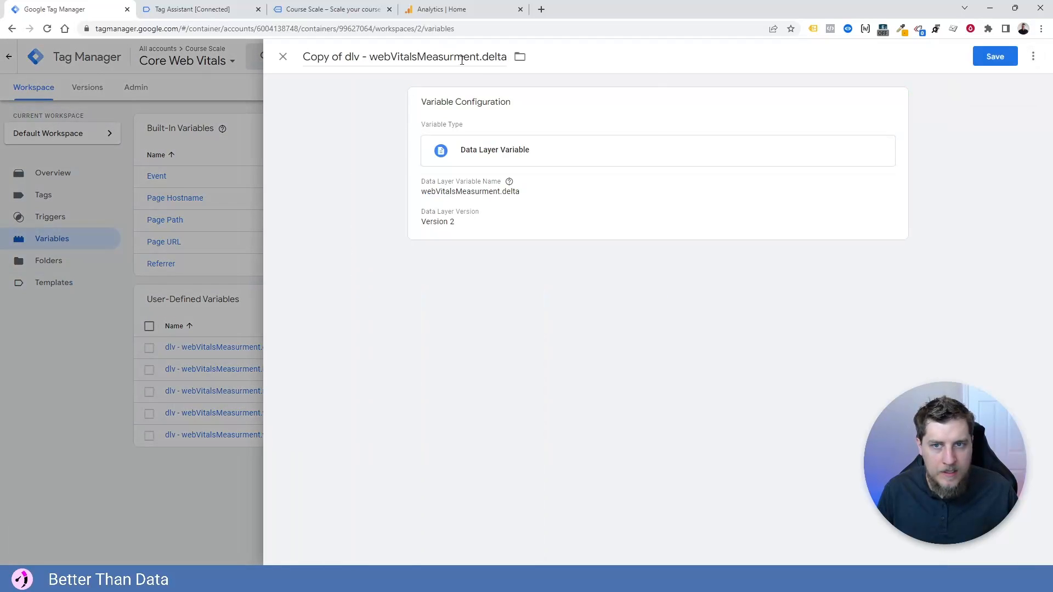
left_click_drag(344, 56, 303, 56)
key("BackSpace")
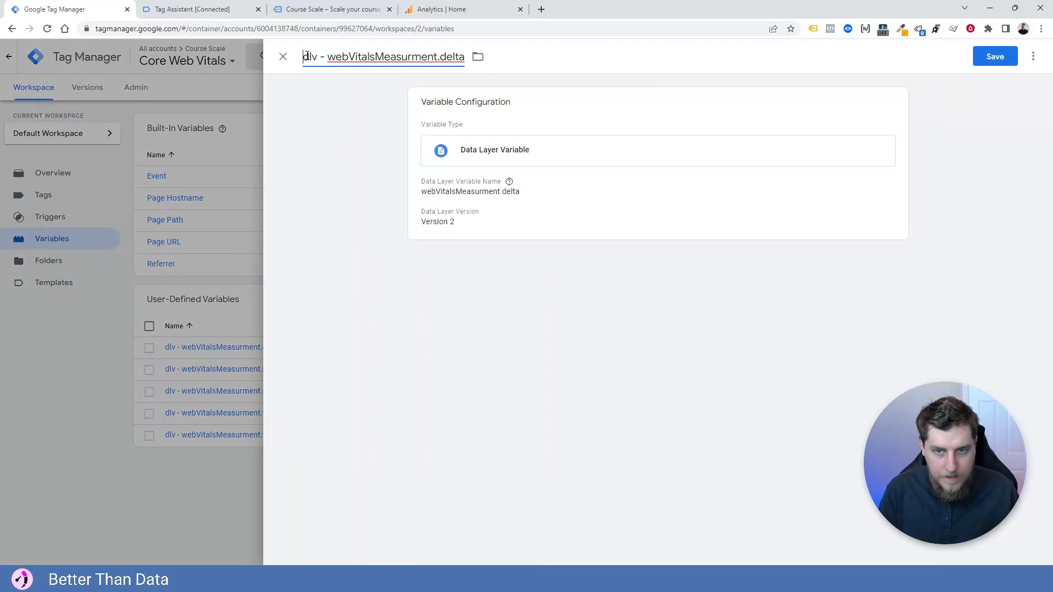
type("Rounded")
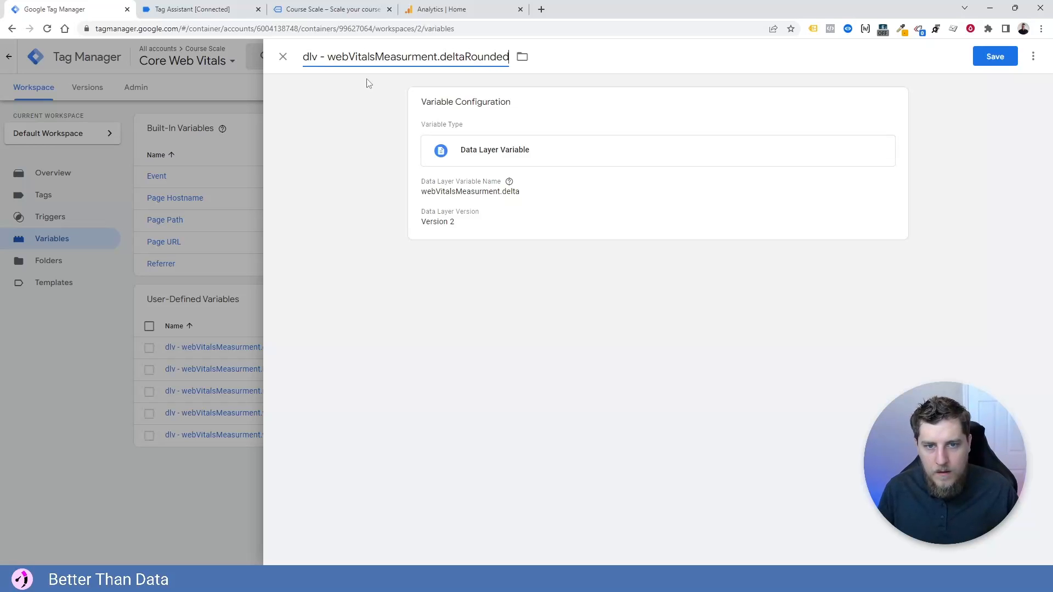
Set the copy's data layer variable name to webVitalsMeasurment.deltaRounded and save the variable
left_click(562, 221)
left_click(537, 217)
type("Rounded")
left_click(995, 57)
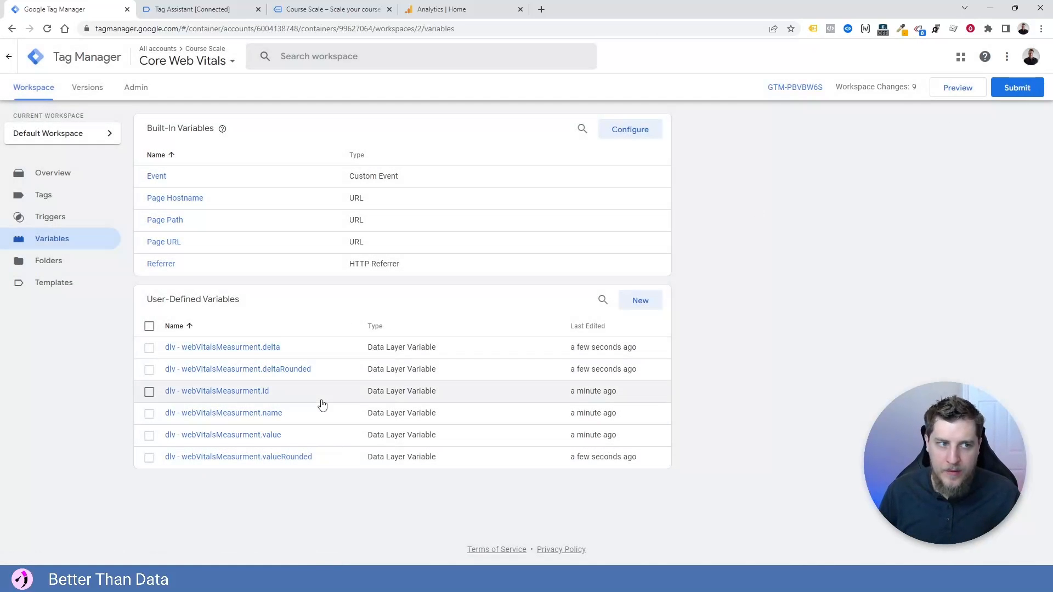
Preview the container on coursescale.com, open the site's cart page to trigger web vitals events, and return to Tag Assistant
left_click(959, 88)
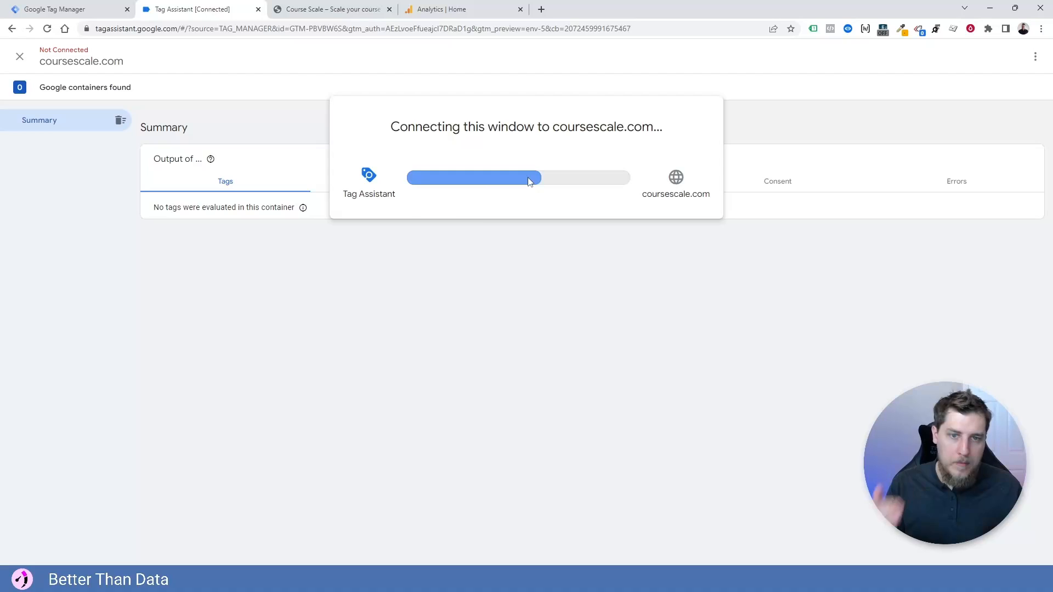
left_click(541, 250)
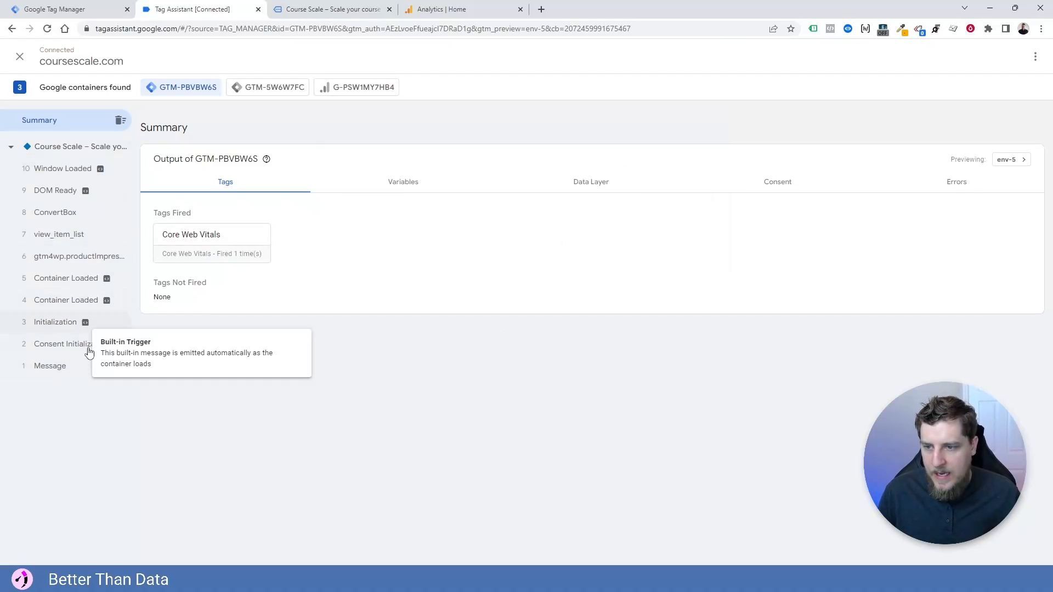
left_click(291, 9)
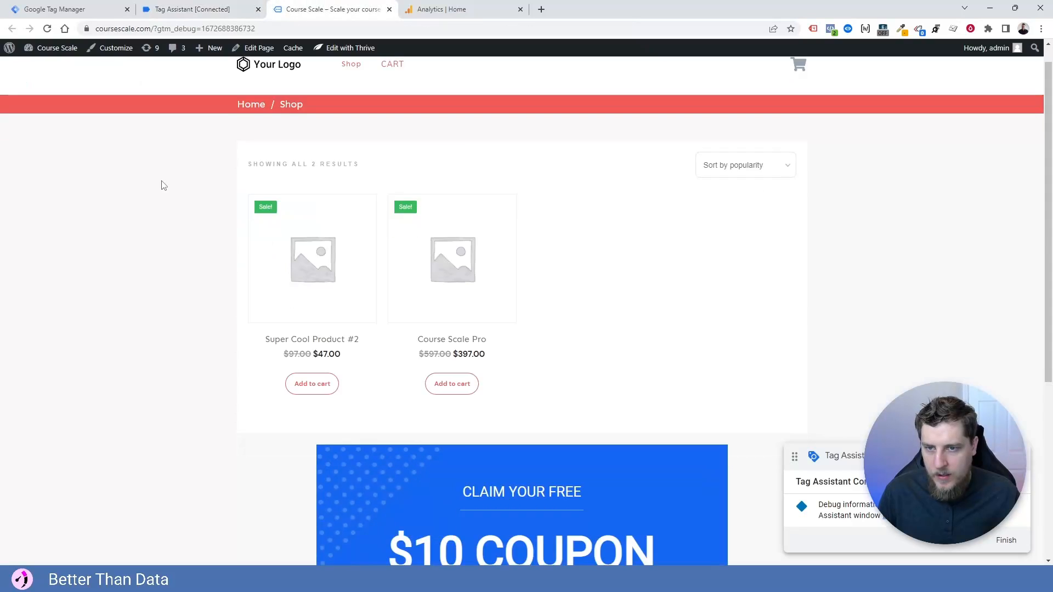
left_click(175, 10)
left_click(320, 9)
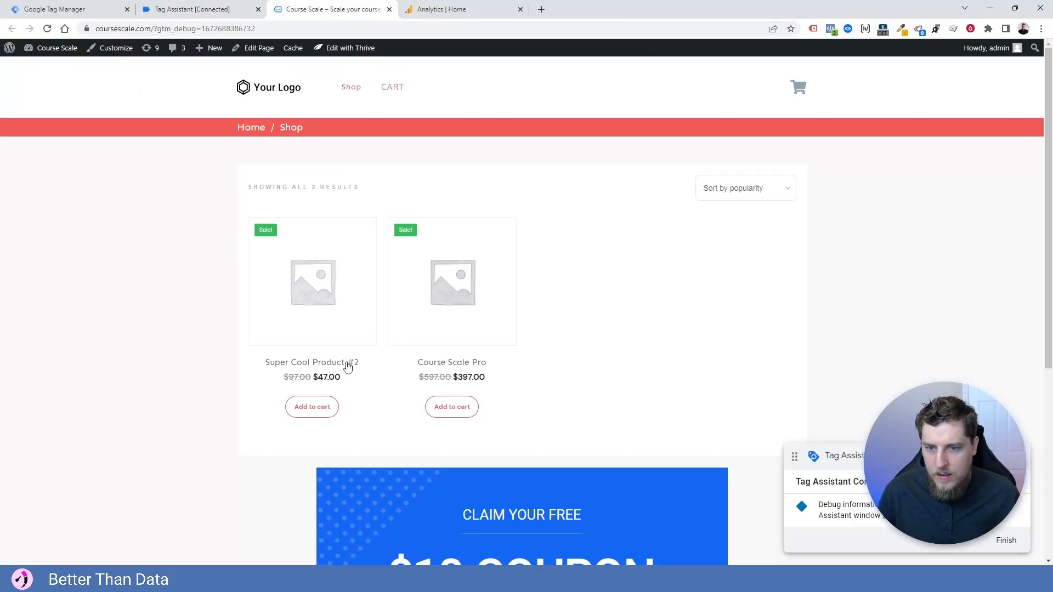
left_click(386, 88)
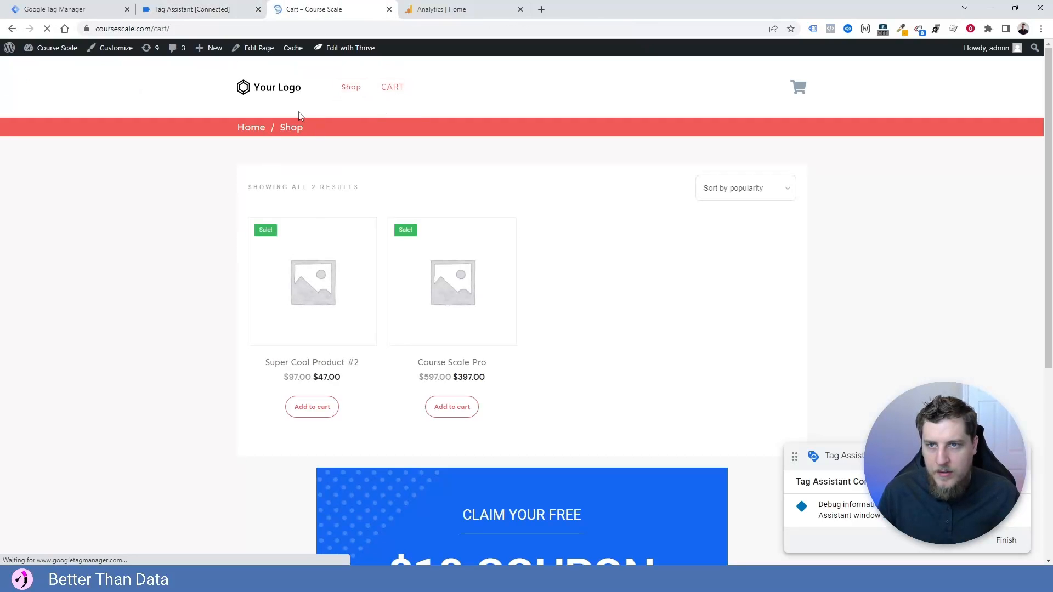
left_click(191, 10)
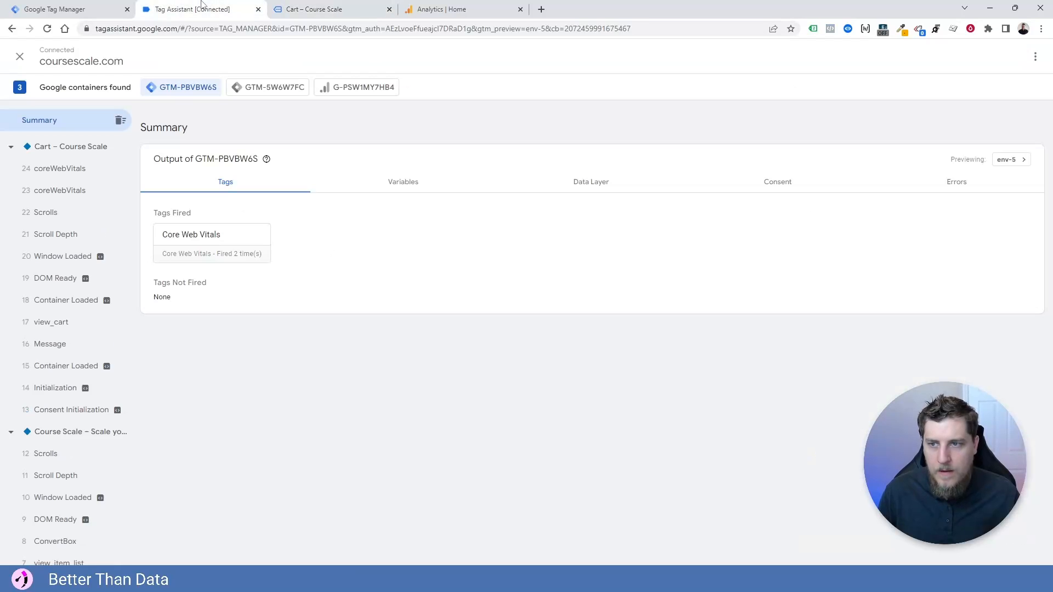
Examine the cart page's first coreWebVitals event, comparing the webVitalsMeasurement object in its API call with the data layer variables' values
left_click(78, 191)
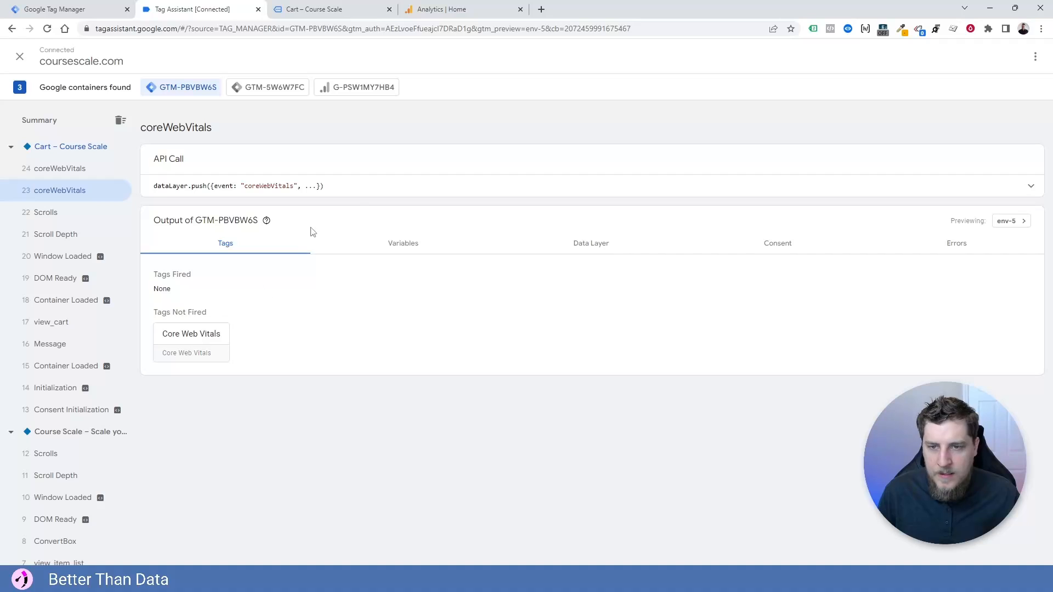
left_click(386, 193)
left_click_drag(164, 204, 191, 267)
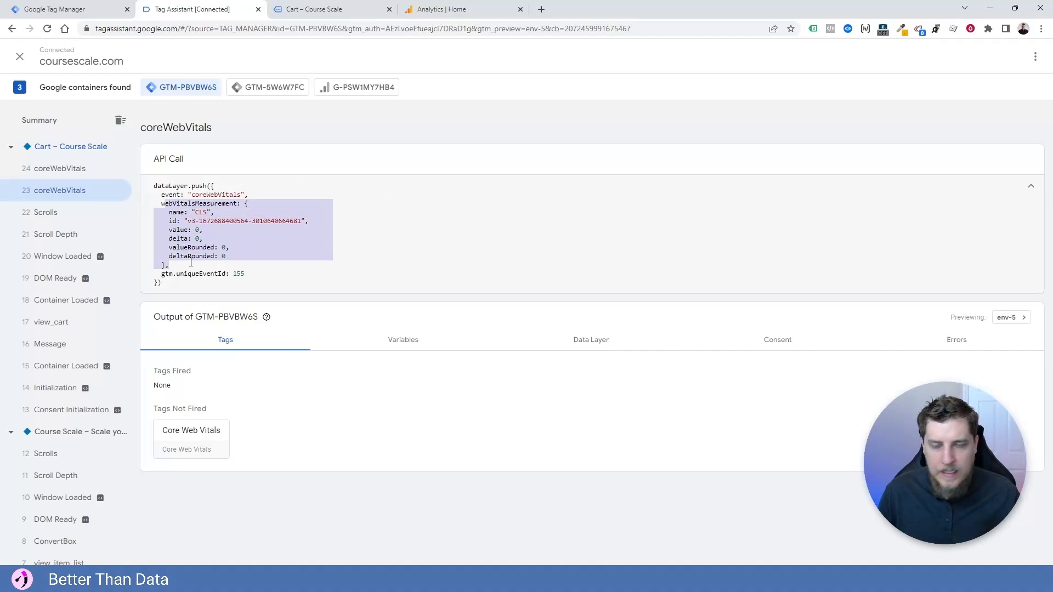
left_click(386, 341)
scroll(541, 312, "down", 2)
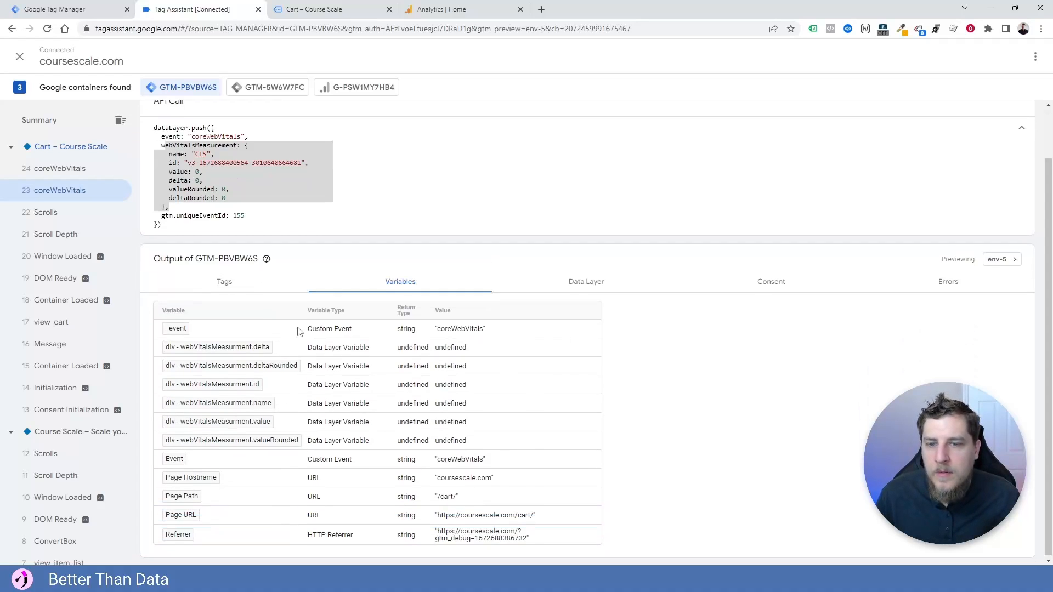
left_click(269, 282)
left_click(403, 339)
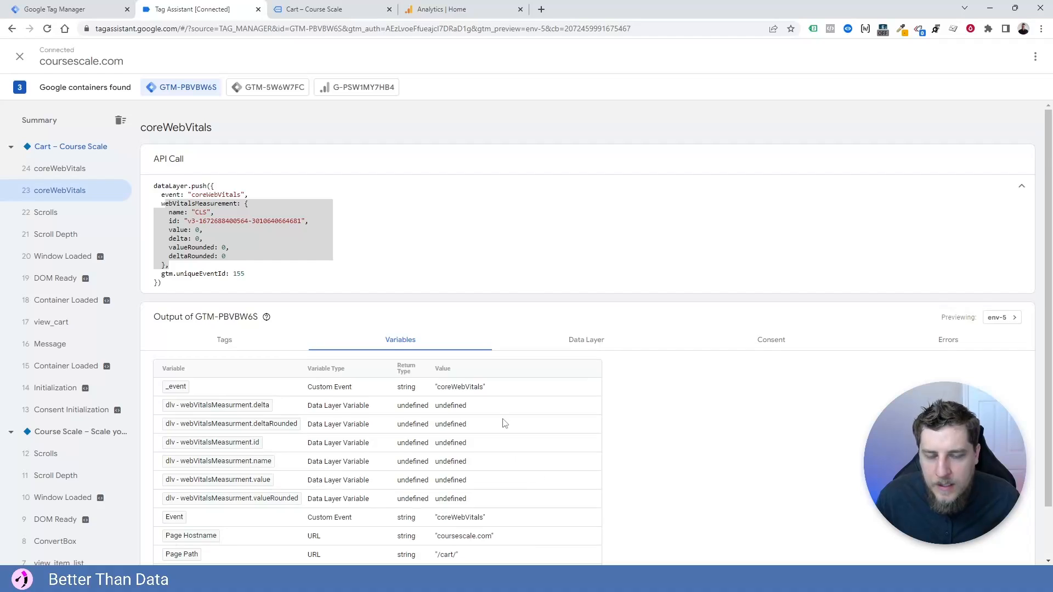
scroll(502, 425, "down", 1)
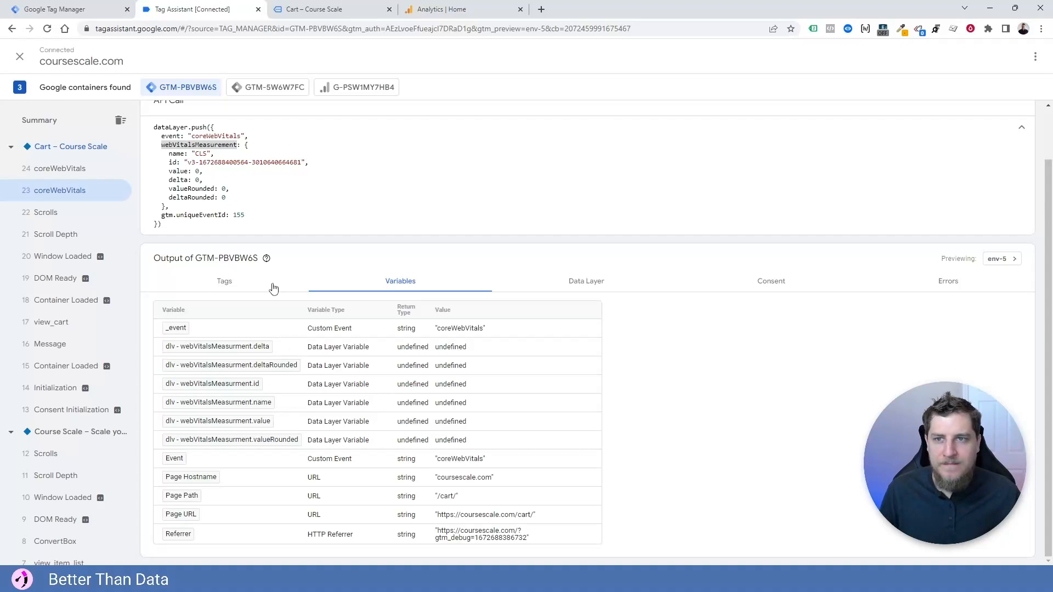
Restart the container preview from Tag Manager with the webVitalsMeasurement variables and open the connected site's cart page
key("ctrl+shift+Tab")
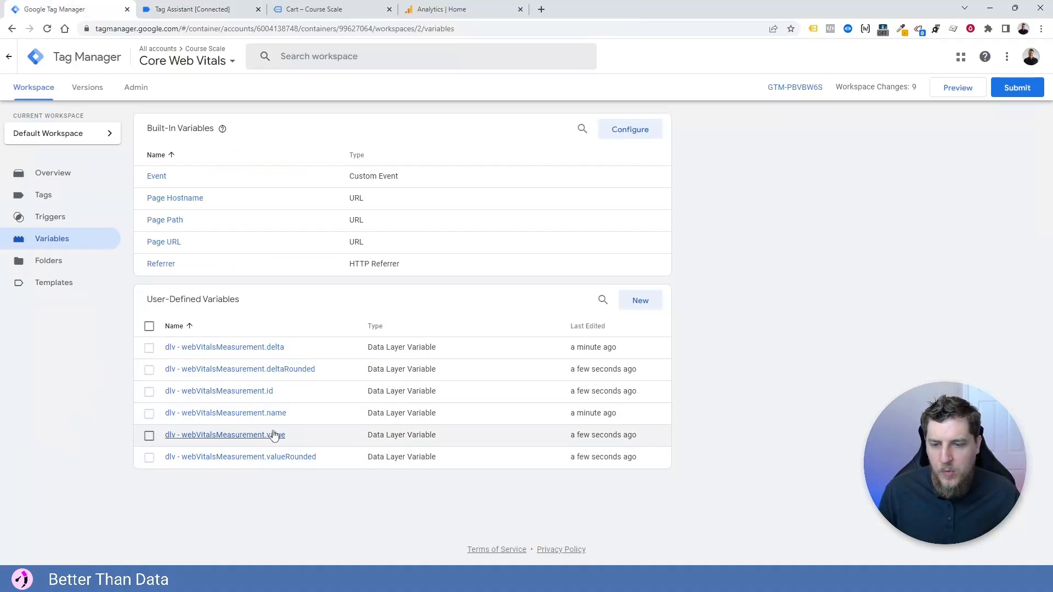
left_click(973, 94)
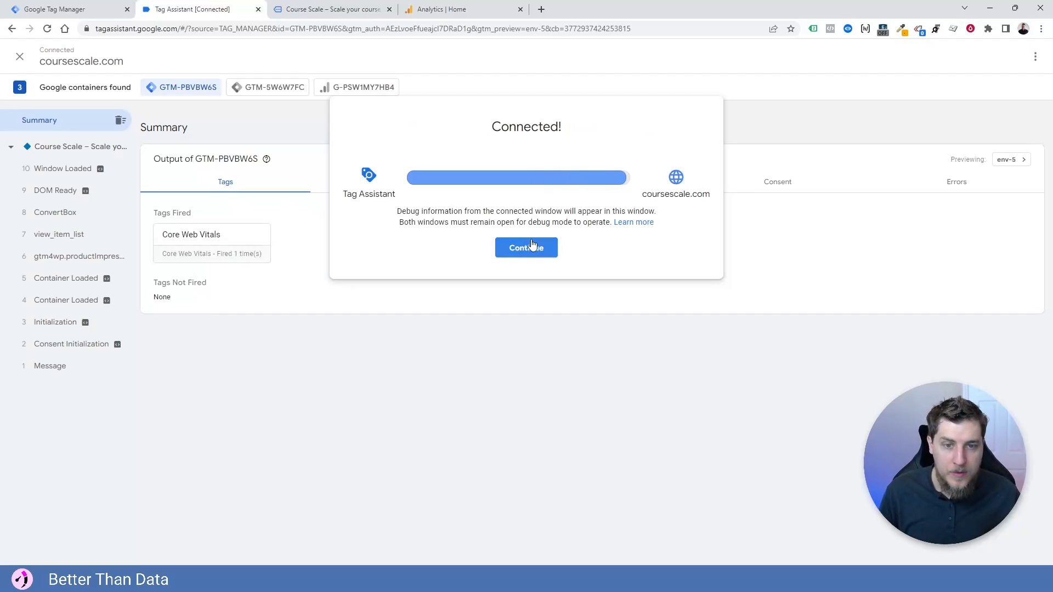
left_click(527, 250)
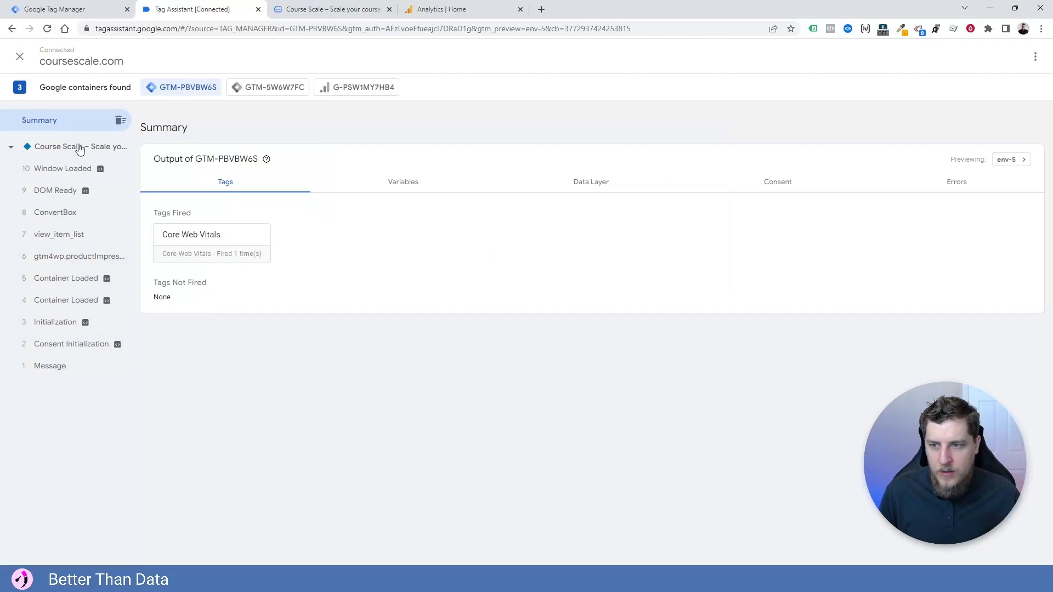
left_click(323, 10)
left_click(382, 88)
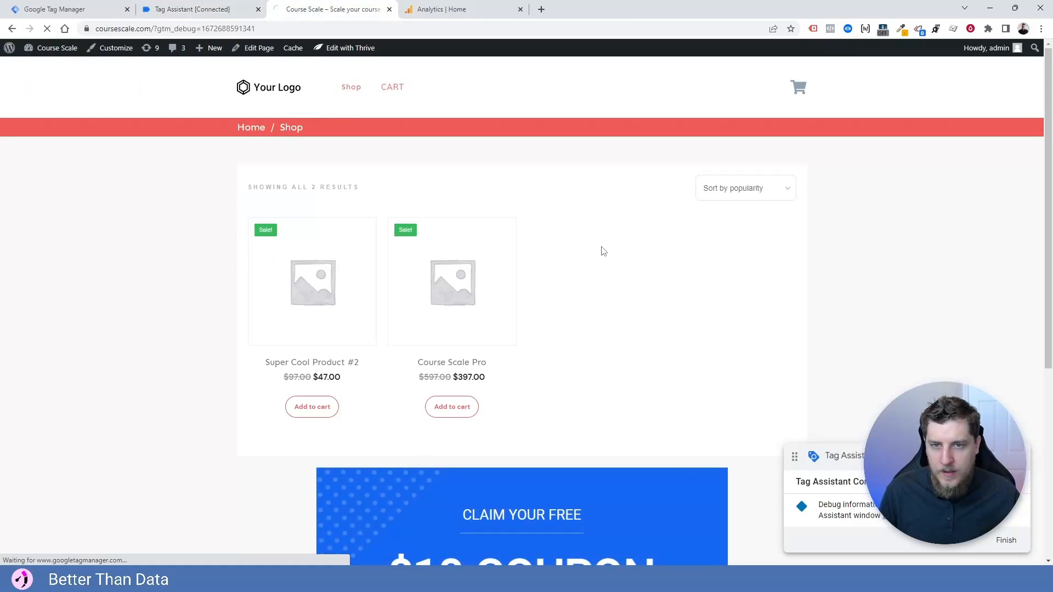
Continue into the connected Tag Assistant session, reload the site's home page to trigger web vitals events, and return to Tag Assistant
left_click(192, 9)
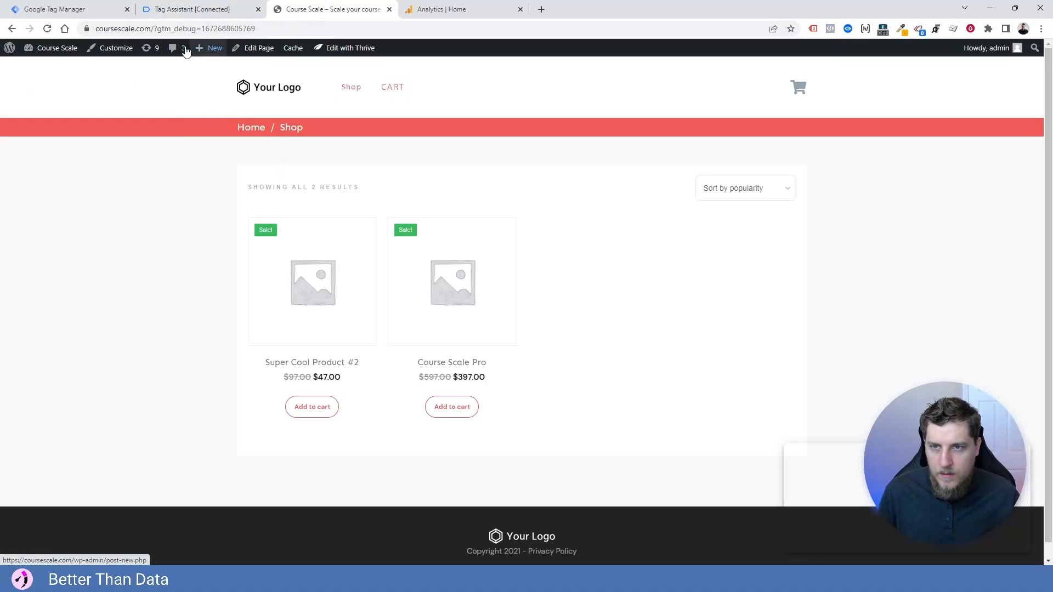
left_click(193, 5)
left_click(526, 248)
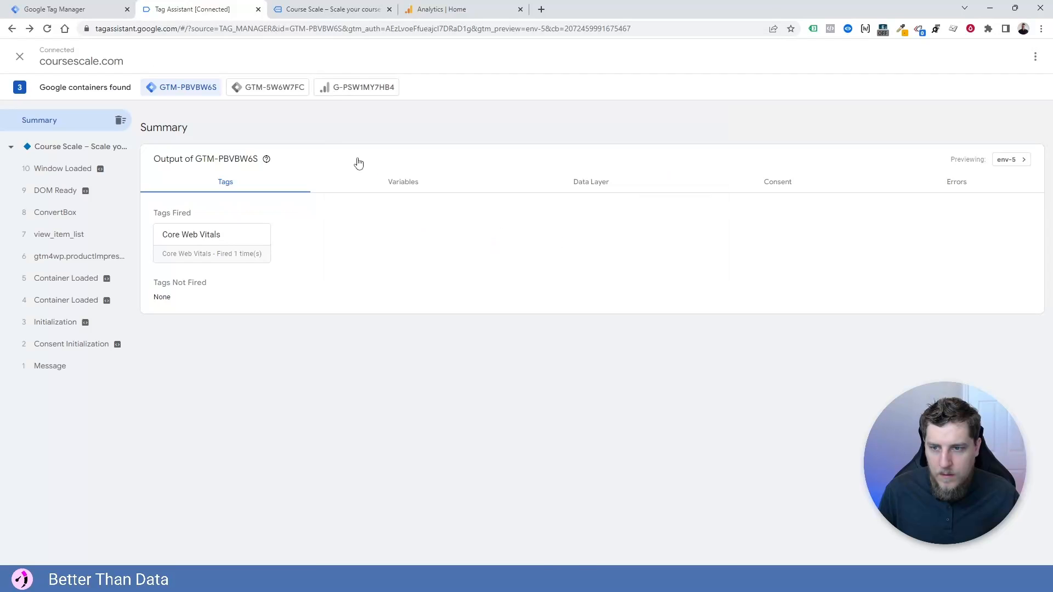
left_click(331, 7)
left_click(277, 92)
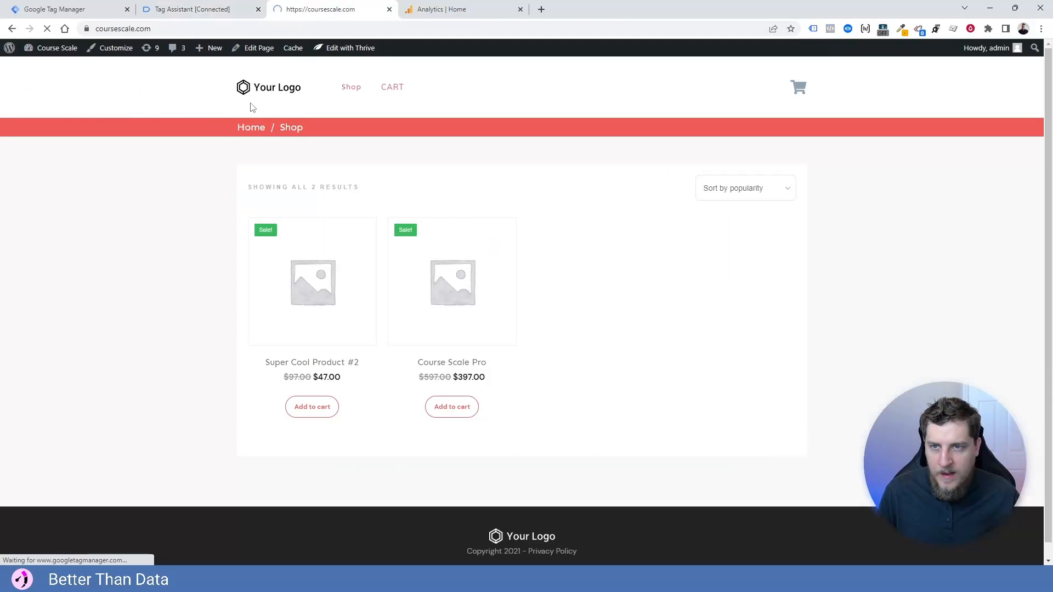
left_click(192, 9)
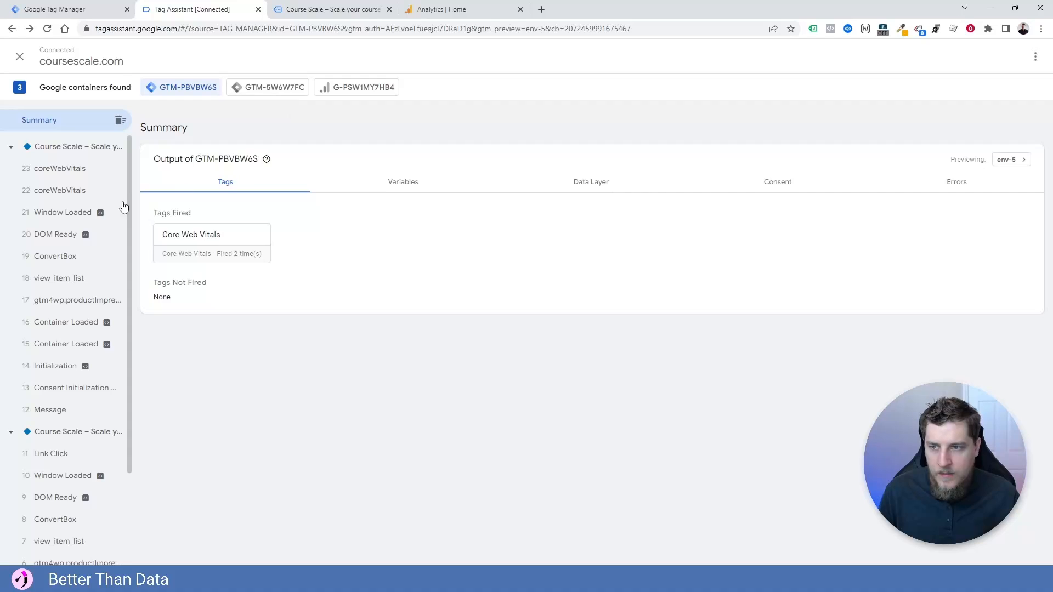
Examine the variable values of the home page's first coreWebVitals event, comparing delta and value with their rounded counterparts
left_click(79, 192)
left_click(437, 251)
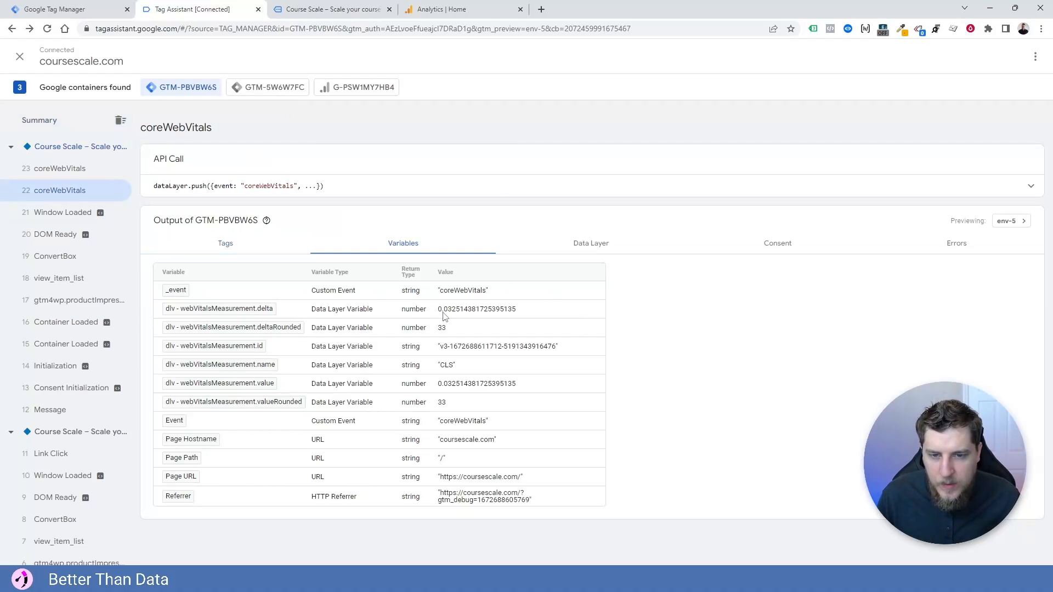
left_click_drag(516, 308, 437, 331)
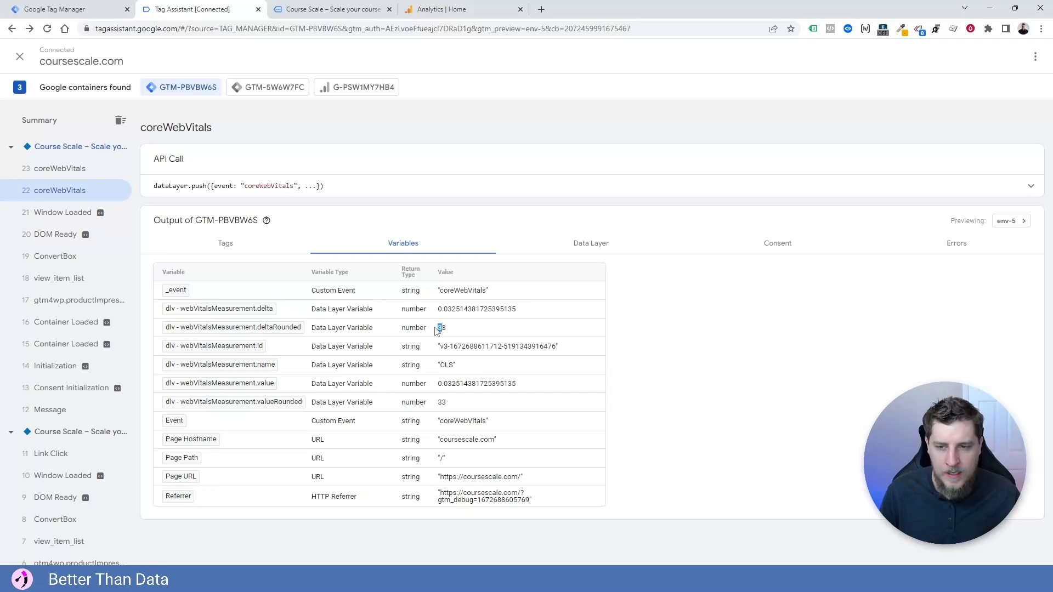
left_click_drag(442, 350, 524, 387)
left_click(453, 367)
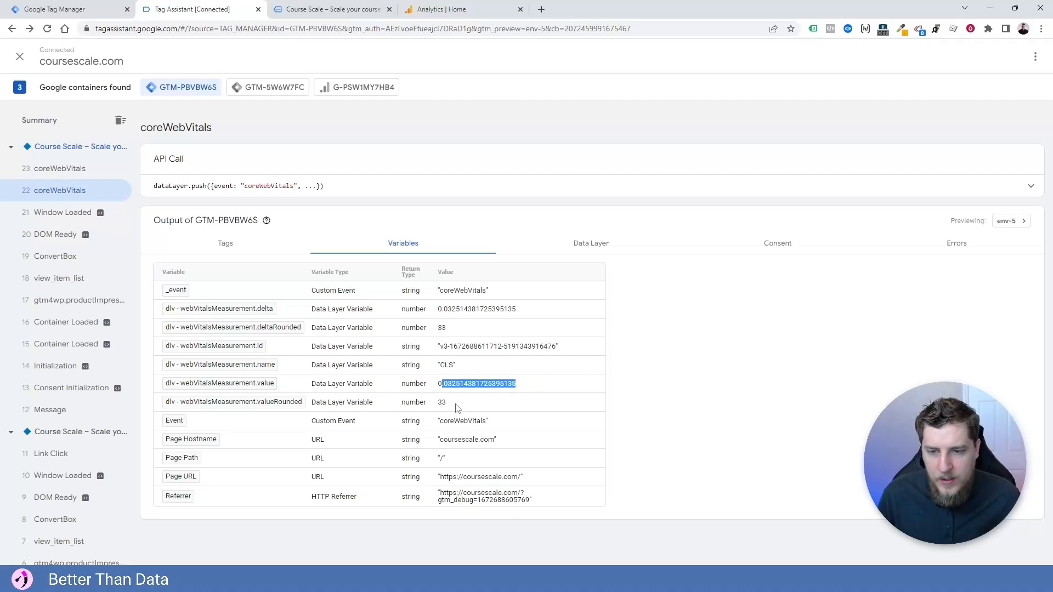
left_click_drag(440, 402, 444, 410)
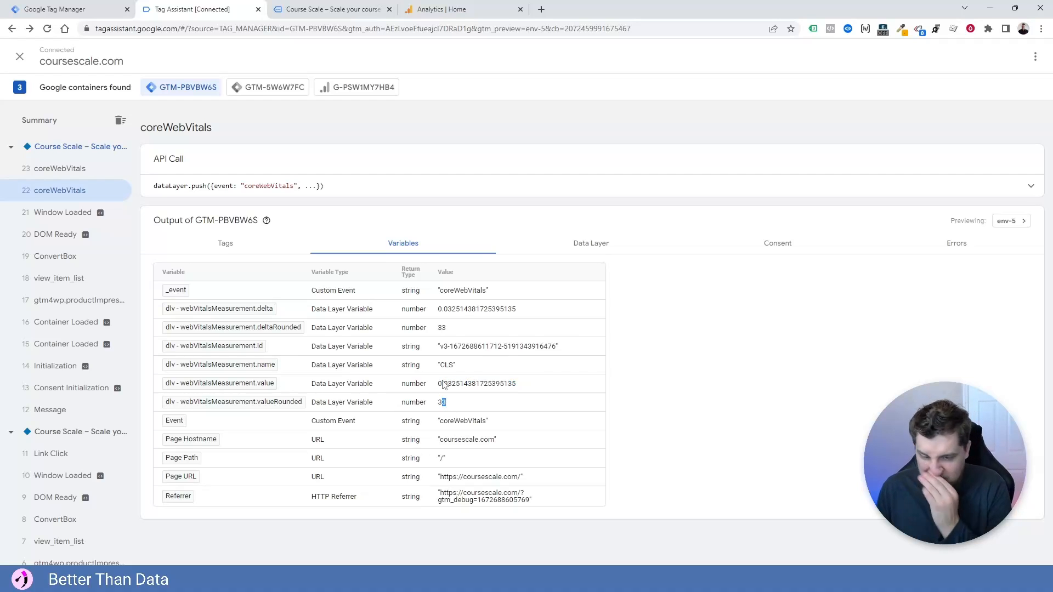
Create a new tag in Google Tag Manager with the type Google Analytics: GA4 Configuration
left_click(55, 8)
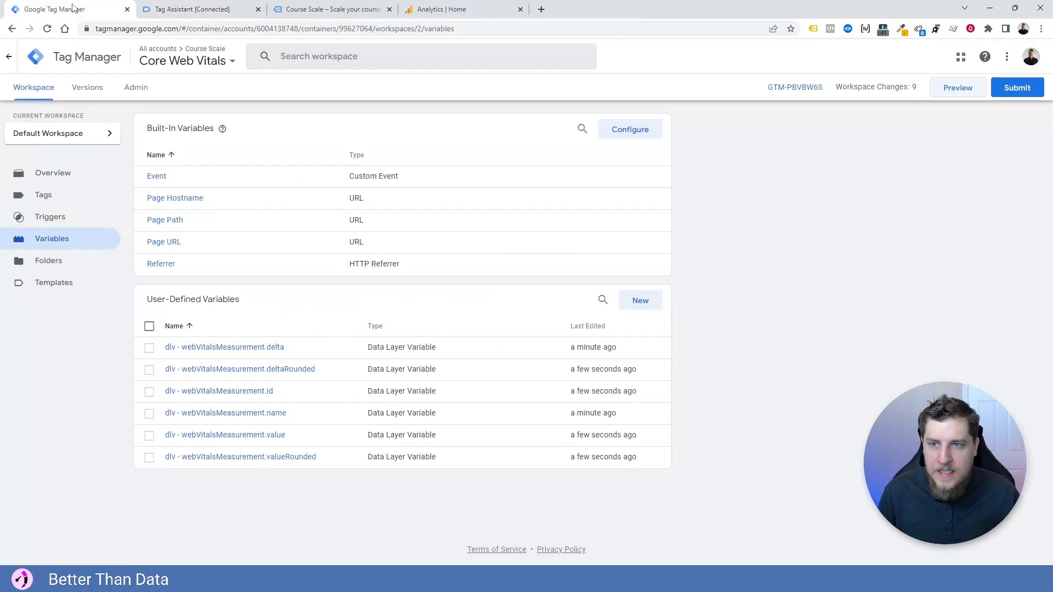
left_click(80, 198)
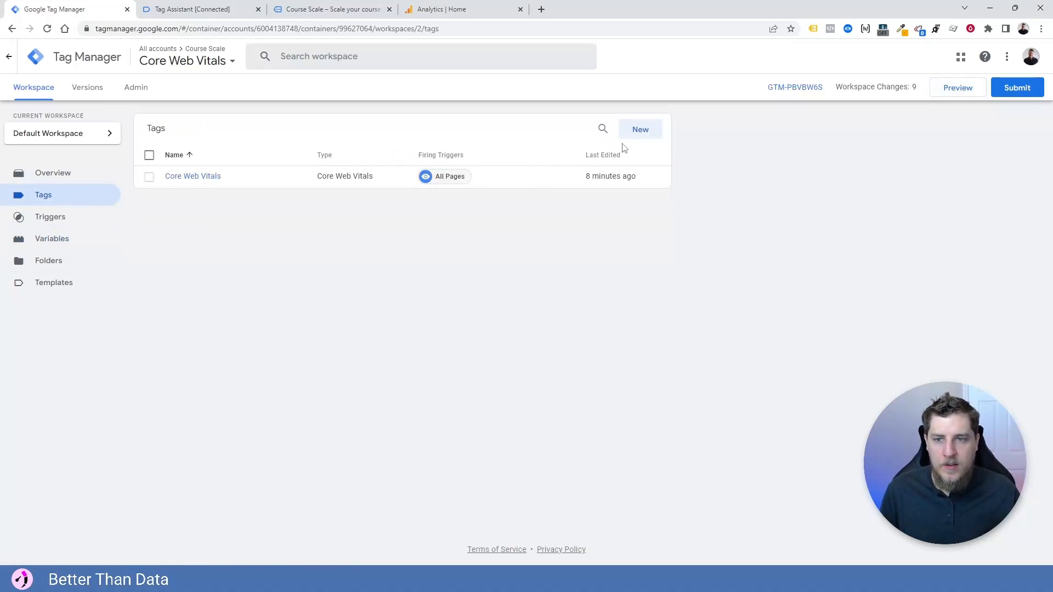
left_click(639, 131)
left_click(630, 164)
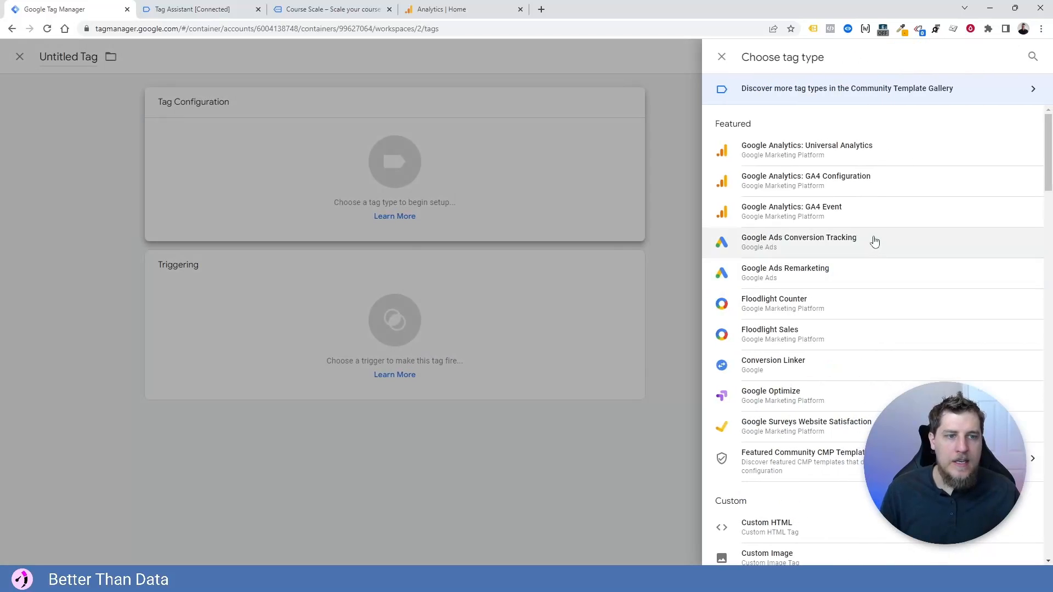
left_click(867, 186)
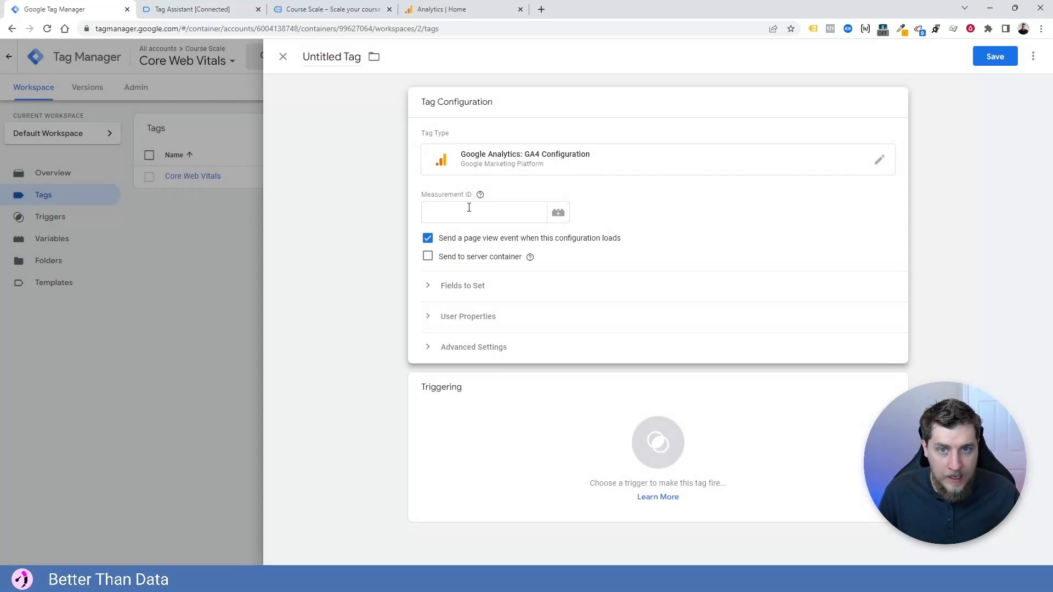
Copy the measurement ID of the coursescale.com data stream in Google Analytics and enter it in the Tag Manager configuration tag
left_click(472, 9)
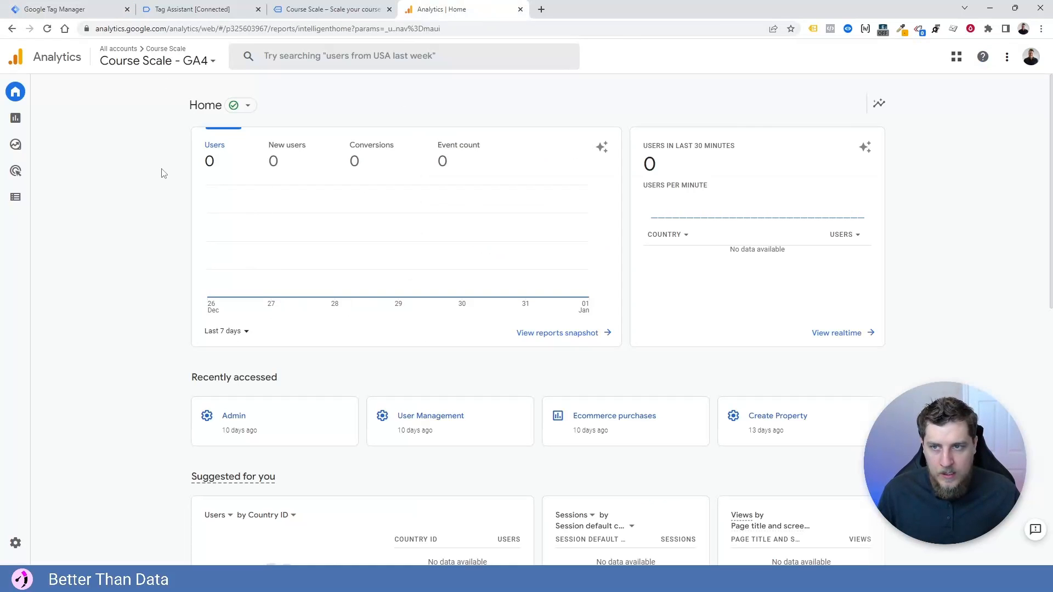
left_click(271, 419)
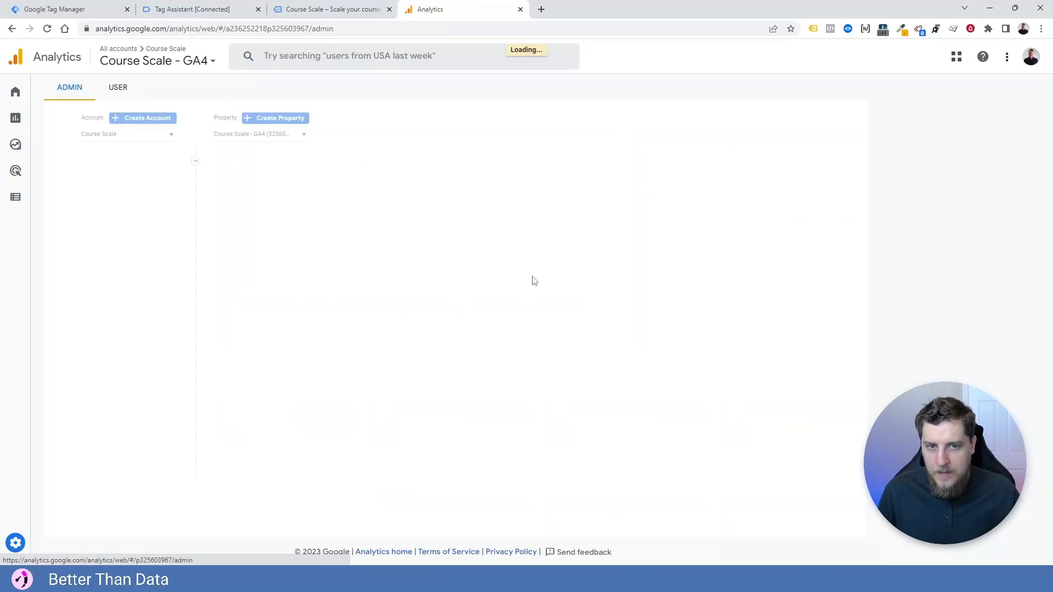
left_click(437, 240)
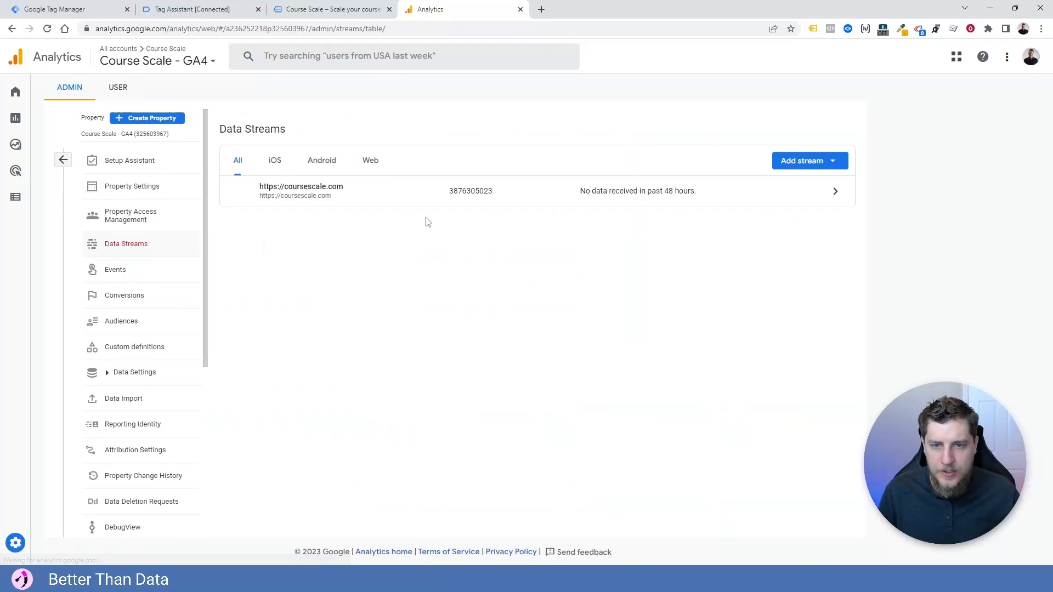
left_click(414, 203)
left_click(948, 192)
left_click(67, 5)
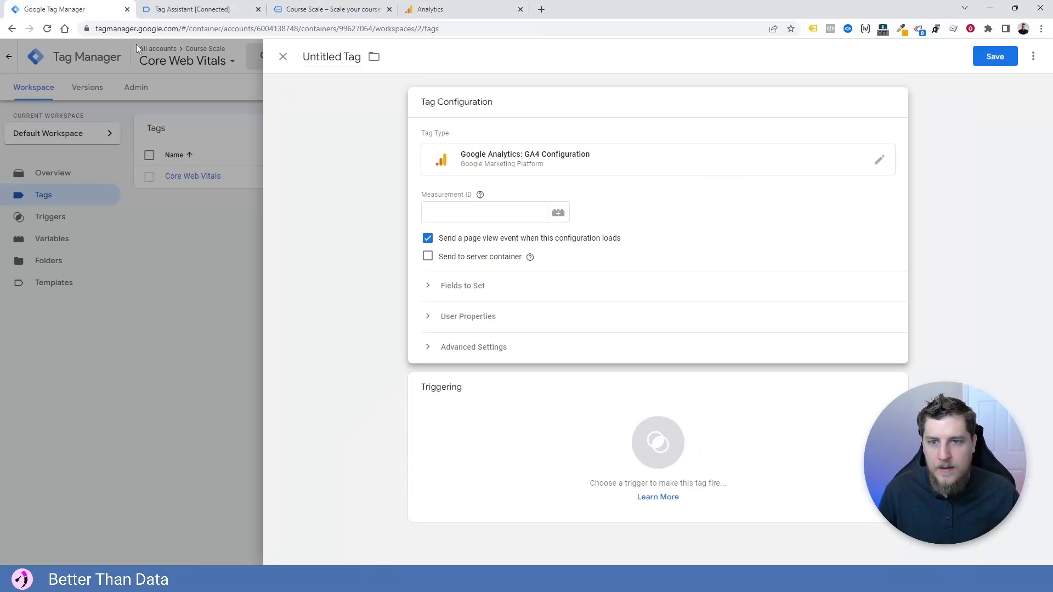
left_click(493, 212)
key("ctrl+v")
Name the tag GA4 - Config, set it to fire on All Pages, and save it
left_click(310, 60)
type("GA4 - Config")
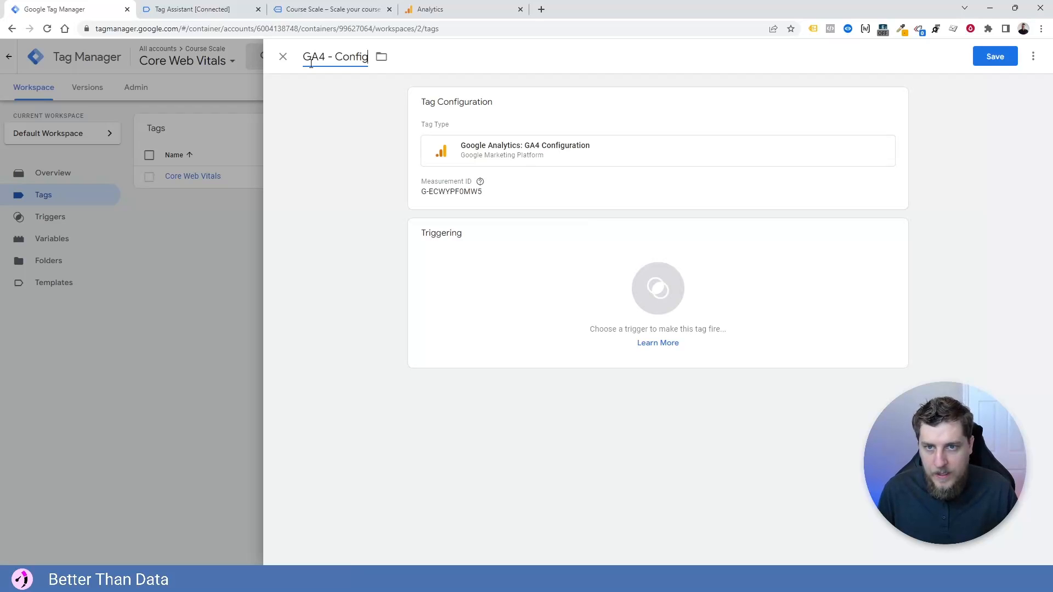
left_click(515, 251)
left_click(359, 107)
left_click(994, 57)
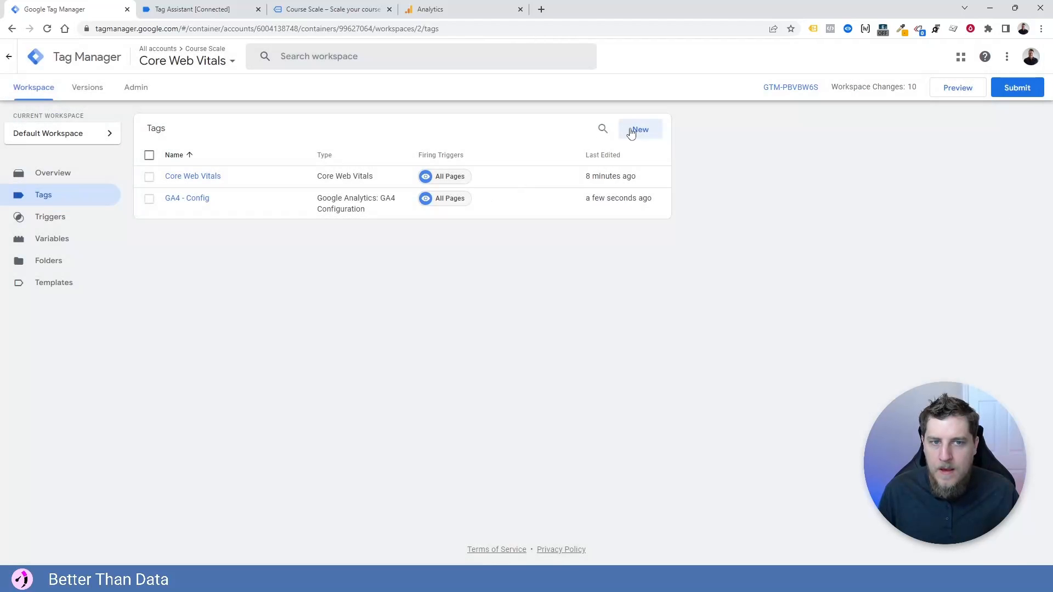
Create a new Google Analytics: GA4 Event tag that uses GA4 - Config as its configuration tag
left_click(633, 129)
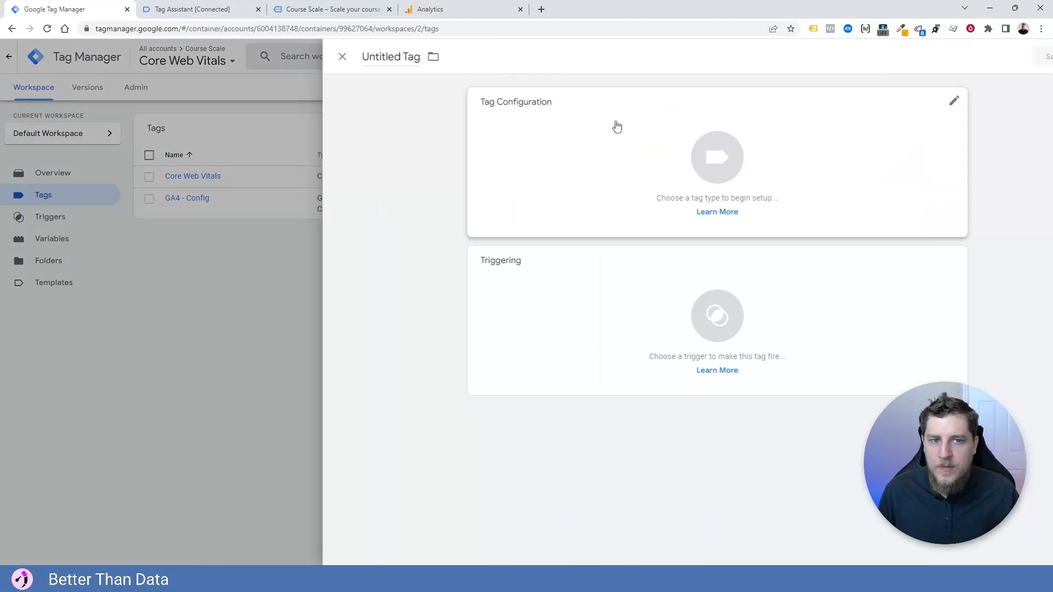
left_click(617, 128)
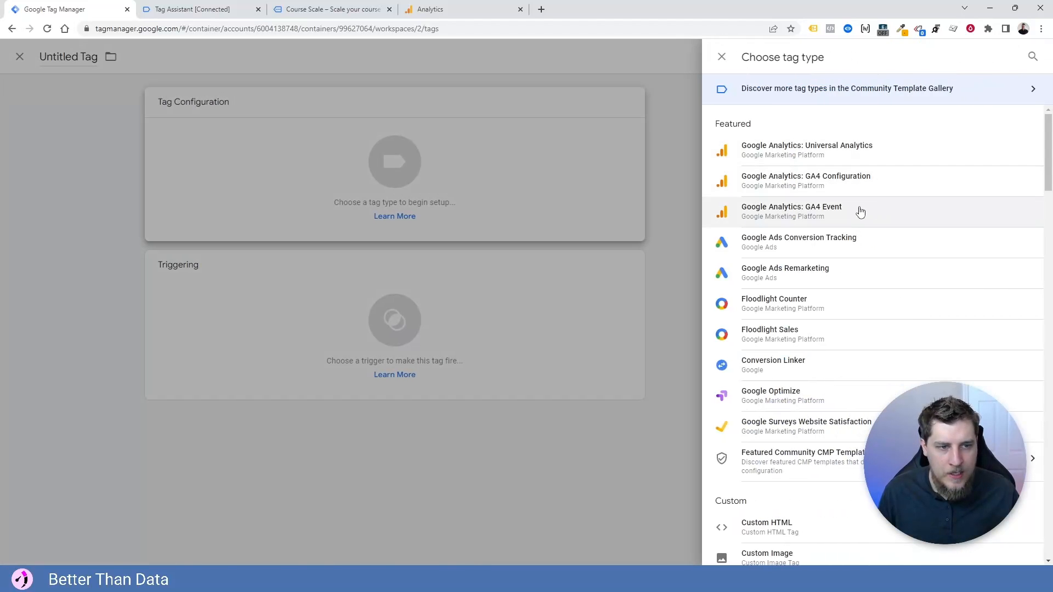
left_click(862, 211)
left_click(493, 213)
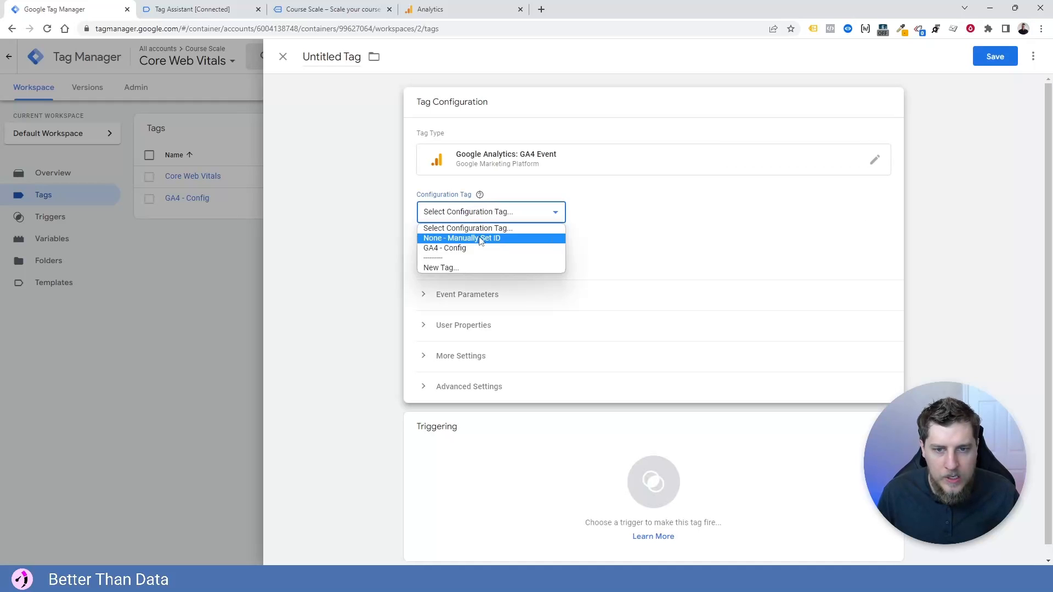
left_click(449, 250)
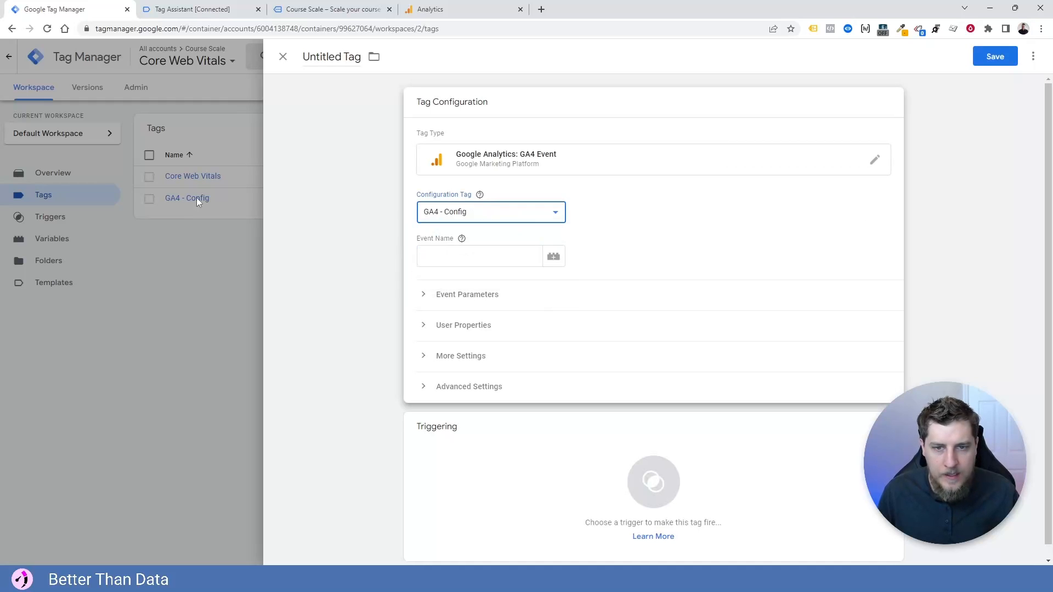
Set the event name to the dlv - webVitalsMeasurement.name variable and add an empty event parameter row
left_click(450, 259)
left_click(474, 245)
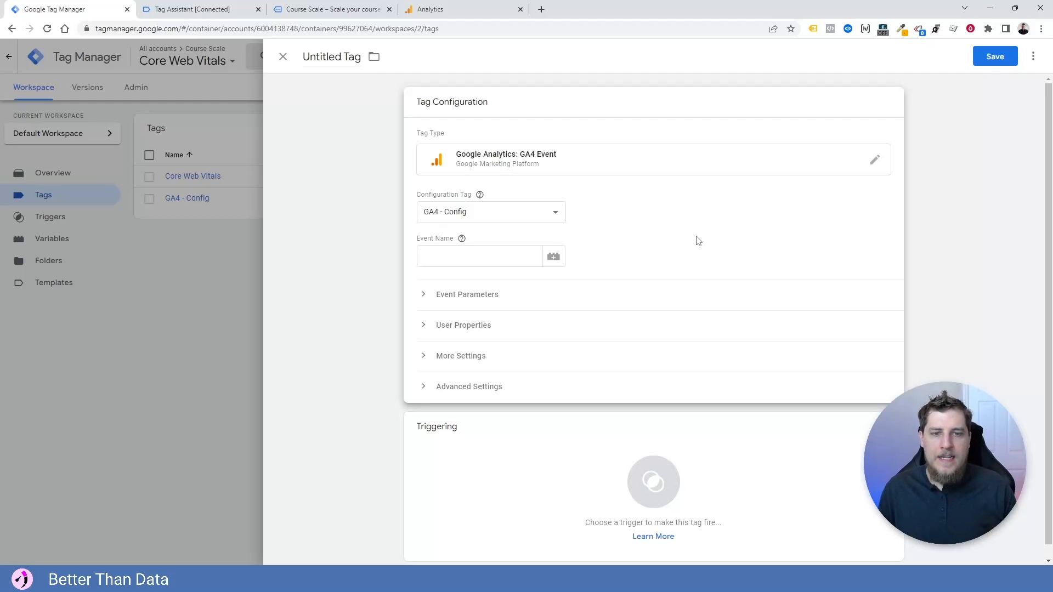
left_click(554, 256)
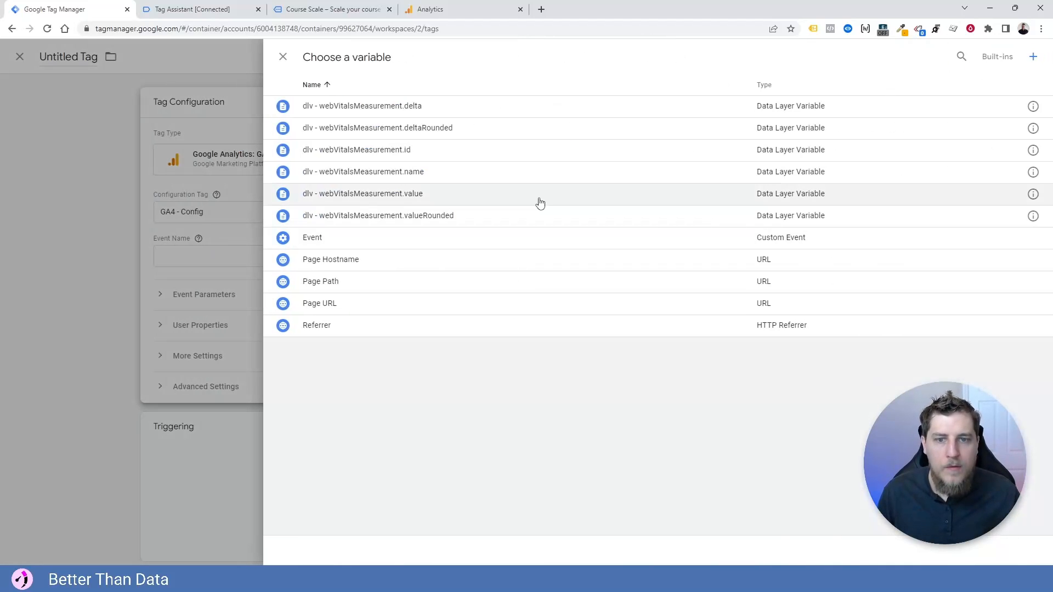
left_click(449, 178)
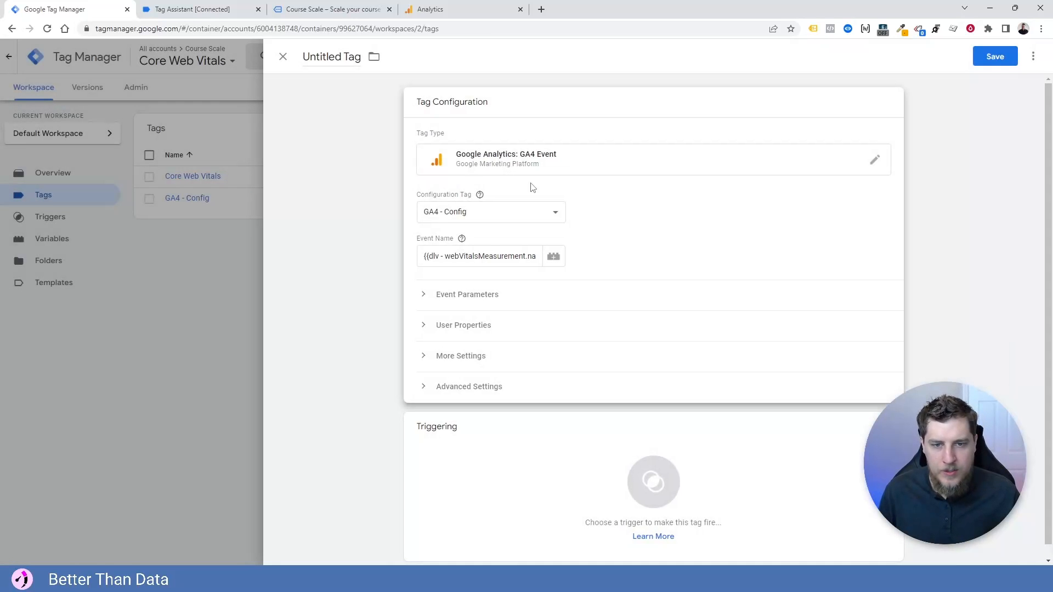
left_click(466, 294)
left_click(488, 340)
left_click(529, 337)
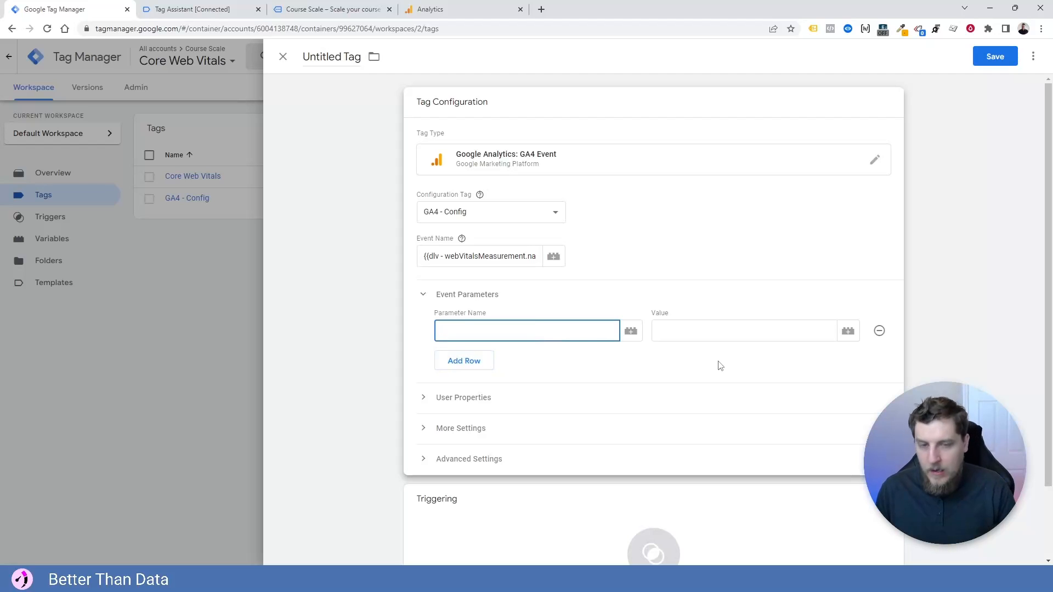
Set the event tag's firing trigger to Event - coreWebVitals
scroll(548, 399, "down", 2)
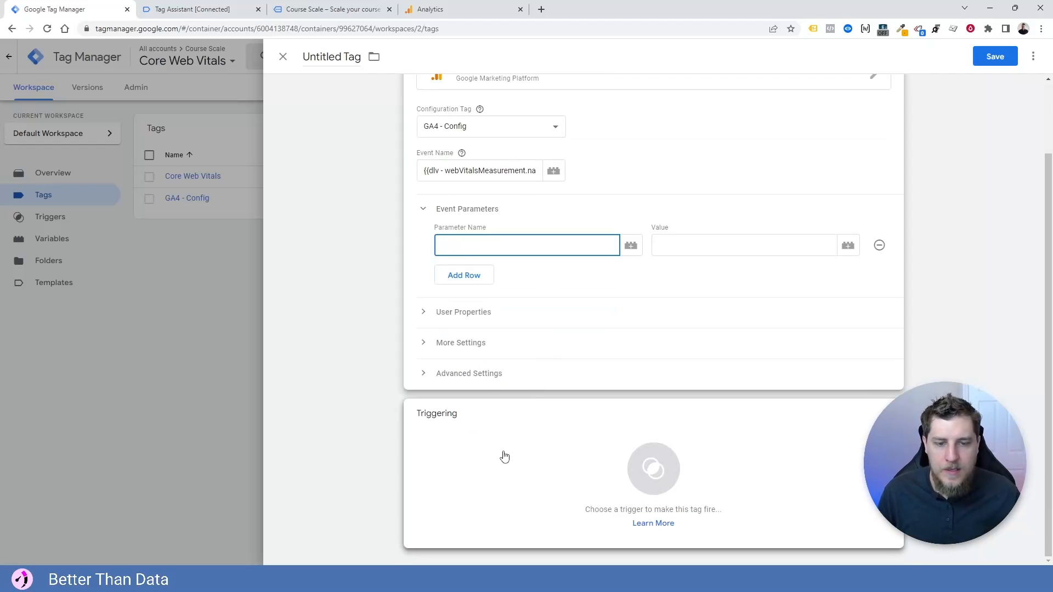
left_click(511, 469)
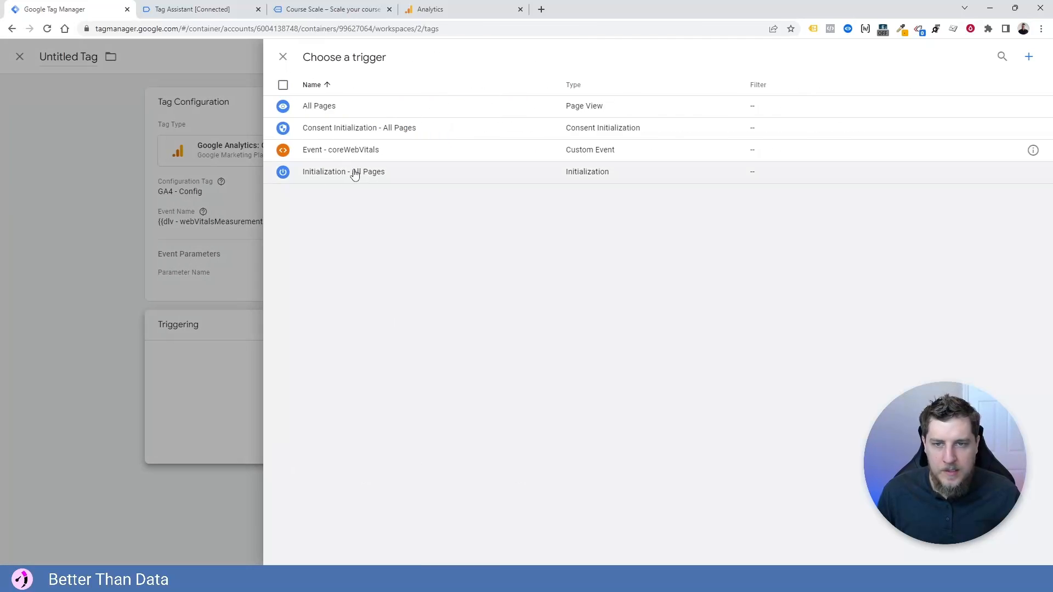
left_click(355, 157)
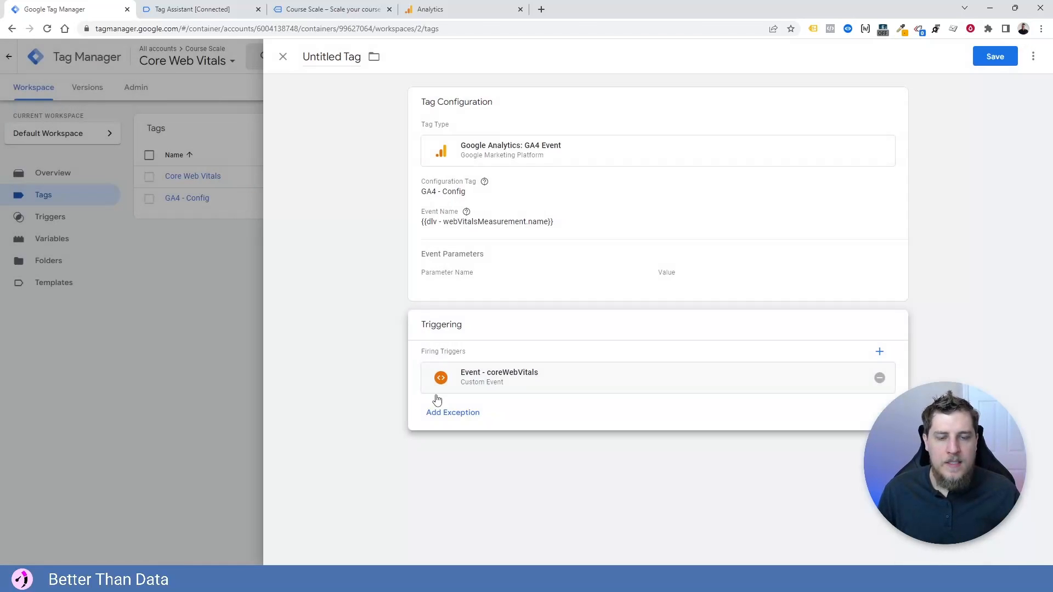
Review the coreWebVitals event's delta, deltaRounded and value variables in Tag Assistant for use as event parameters
left_click(587, 273)
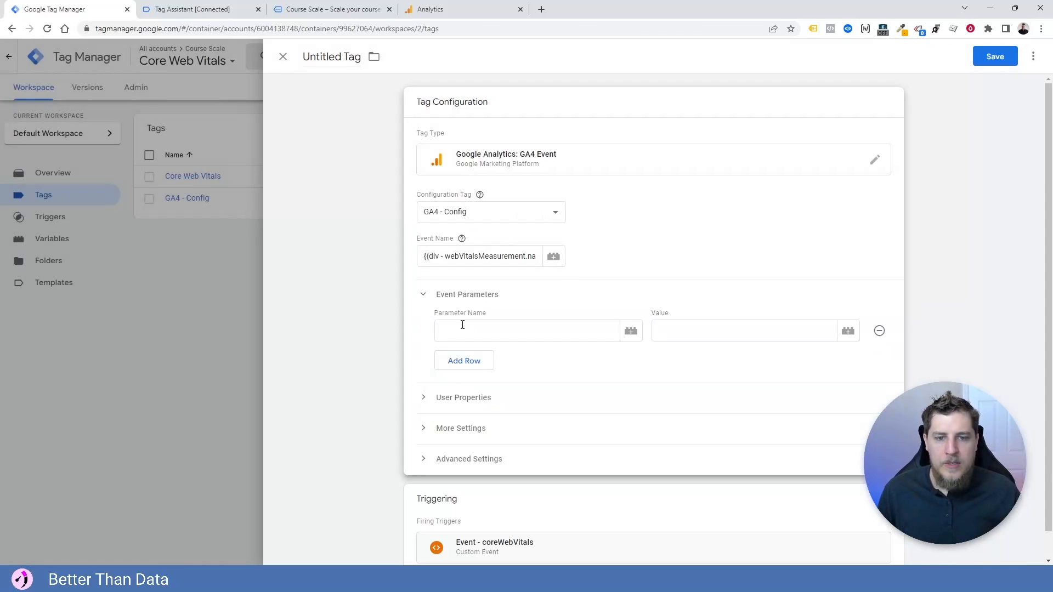
left_click(480, 331)
left_click(211, 10)
right_click(451, 410)
left_click(451, 411)
double_click(444, 327)
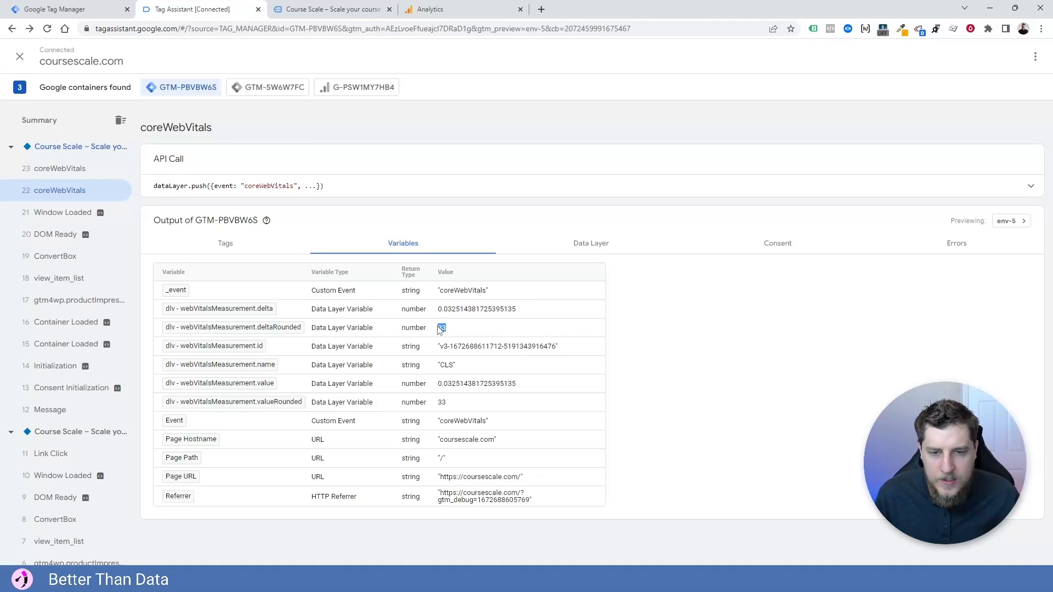
left_click_drag(450, 310, 456, 311)
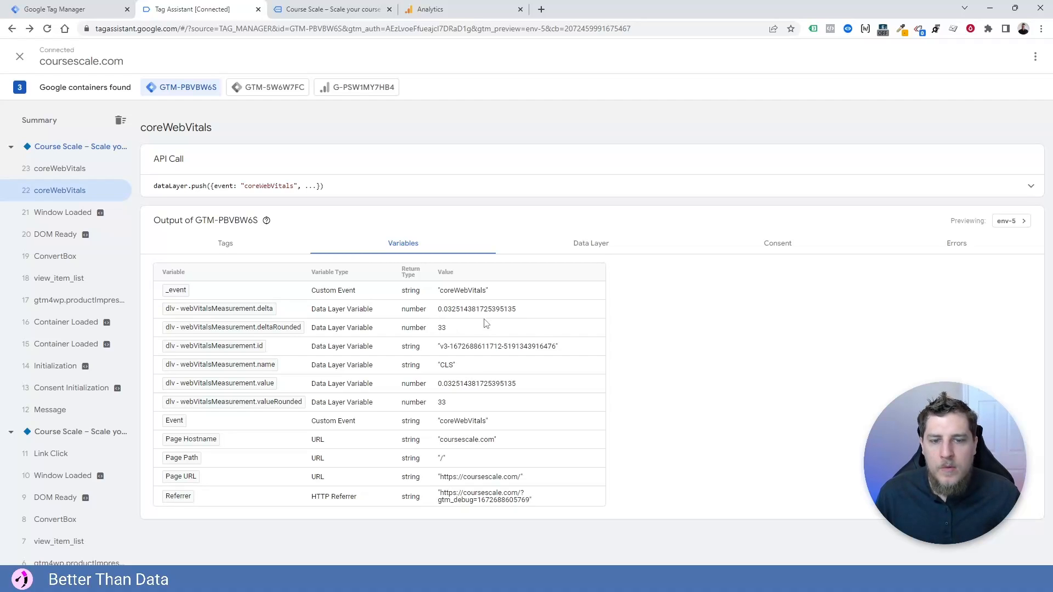
left_click_drag(517, 312, 437, 310)
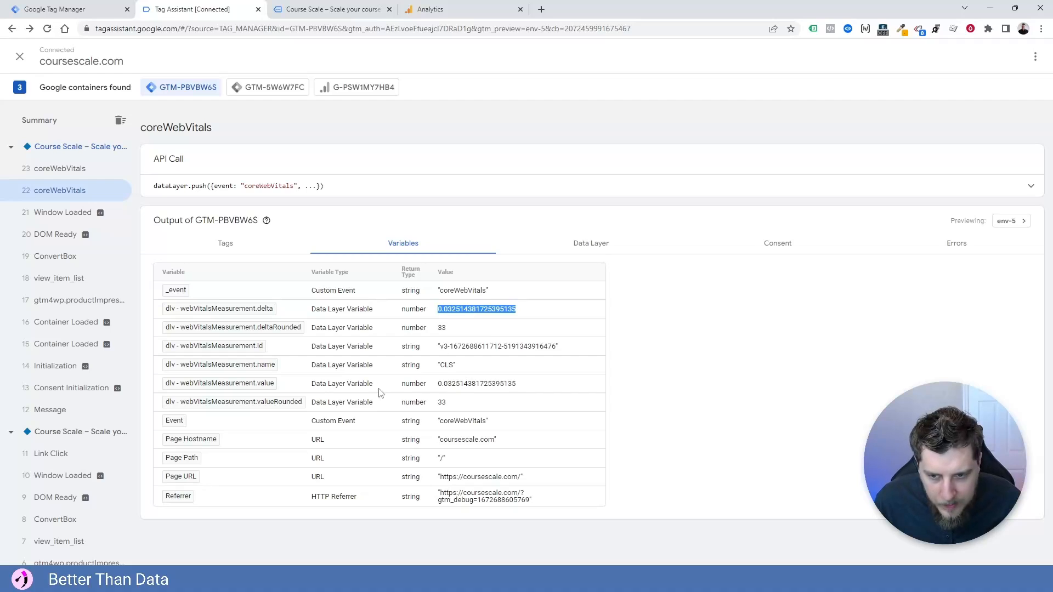
left_click_drag(539, 388, 439, 394)
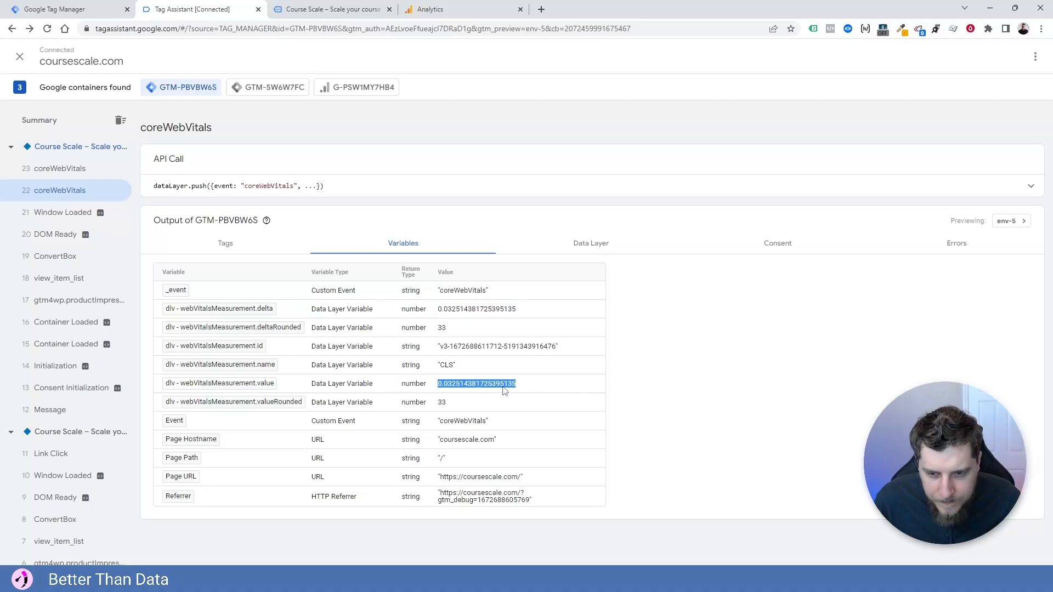
left_click(542, 390)
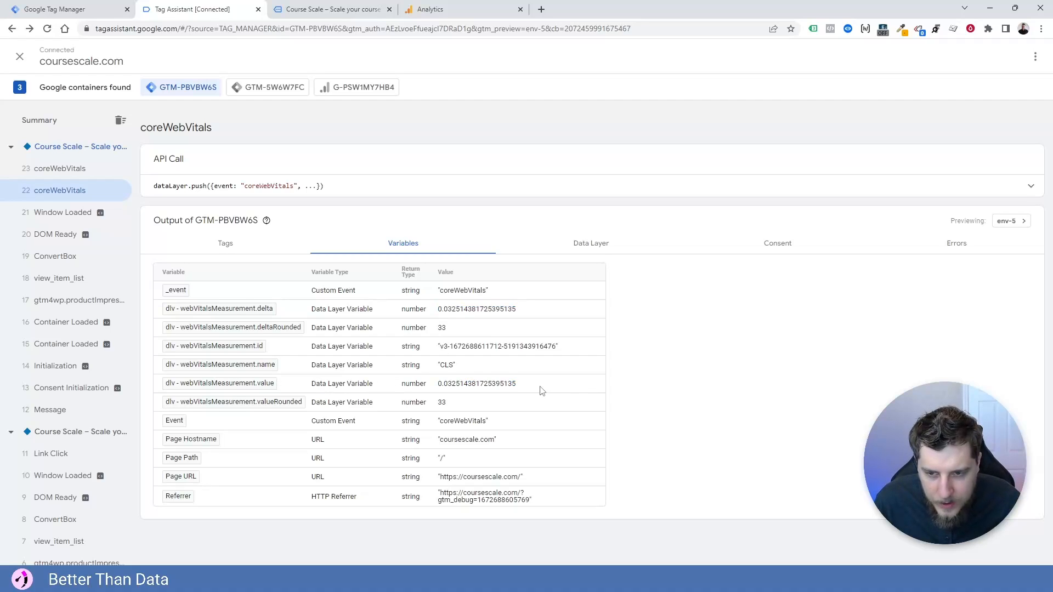
Review the coreWebVitals event's valueRounded, id and value variables in Tag Assistant for use as event parameters
left_click_drag(519, 389, 439, 407)
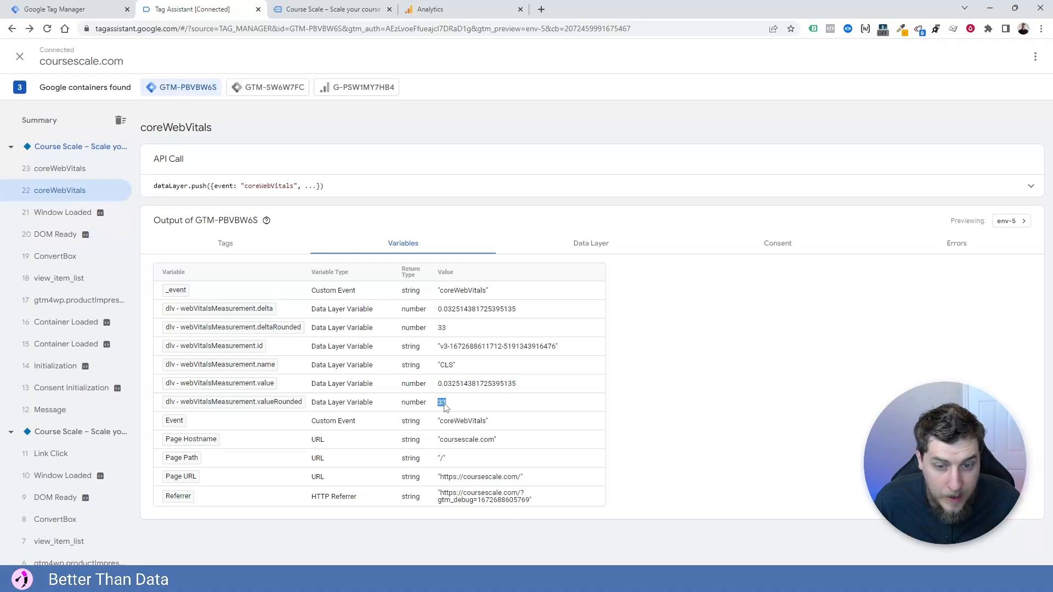
left_click_drag(556, 349, 452, 347)
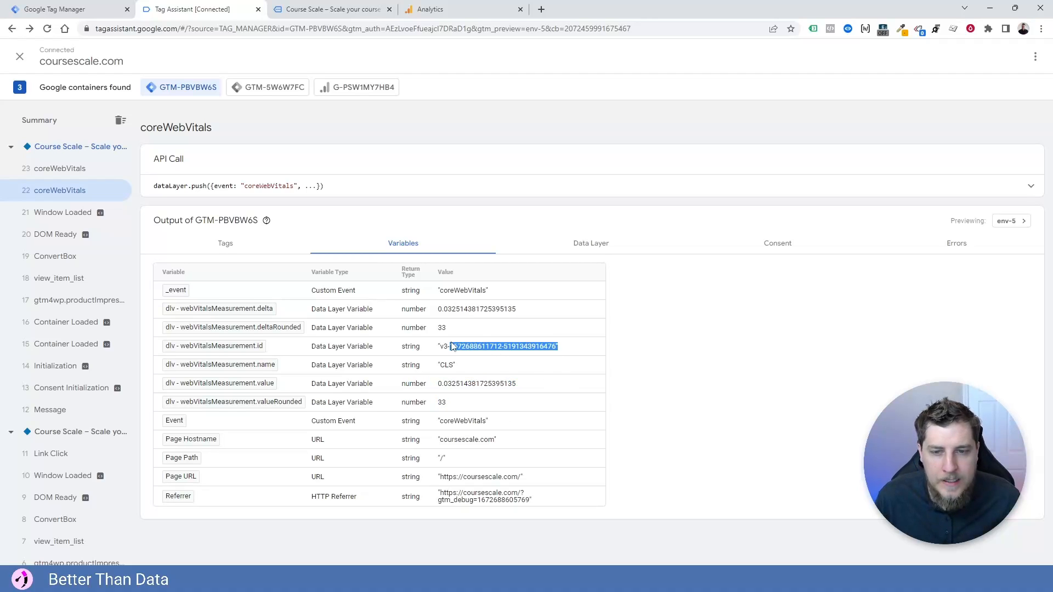
left_click(452, 346)
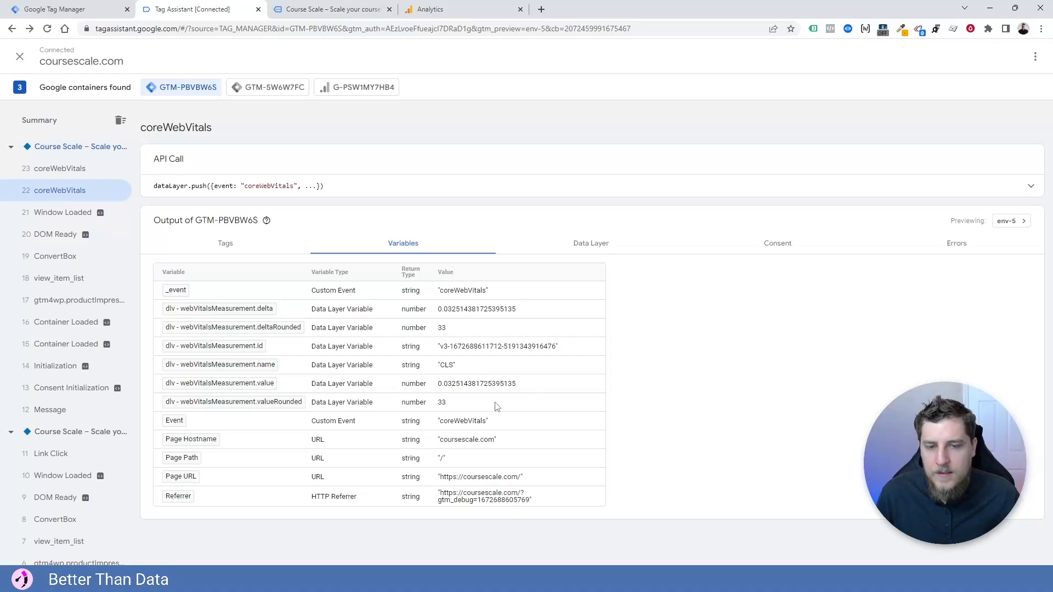
left_click_drag(470, 407, 444, 406)
left_click_drag(507, 387, 456, 387)
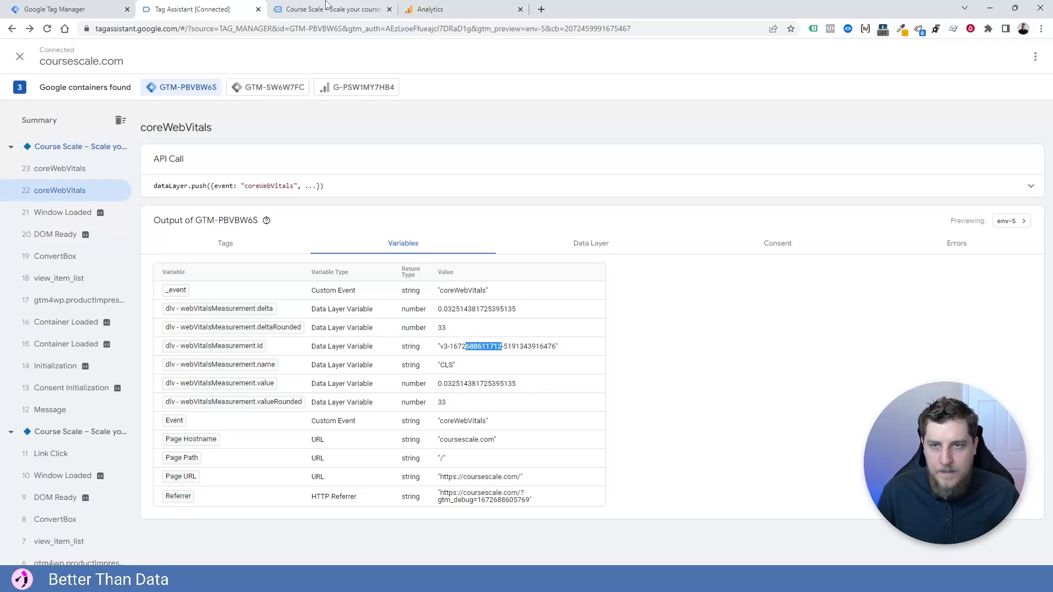
Back in Google Tag Manager, define the event parameter web_vitals_id with the dlv - webVitalsMeasurement.id variable as its value
left_click(96, 9)
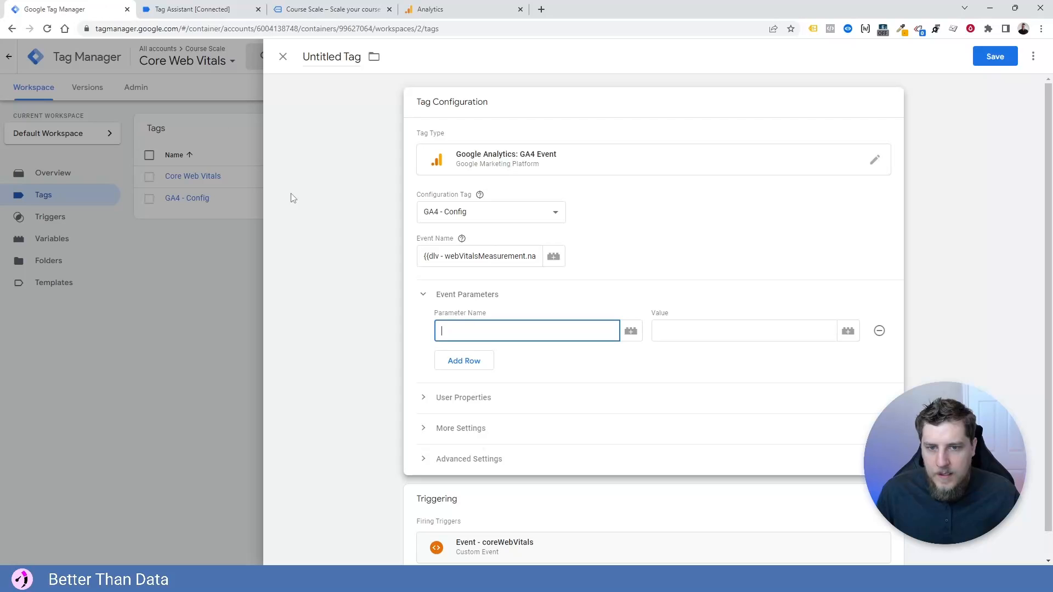
left_click(481, 334)
type("measurem")
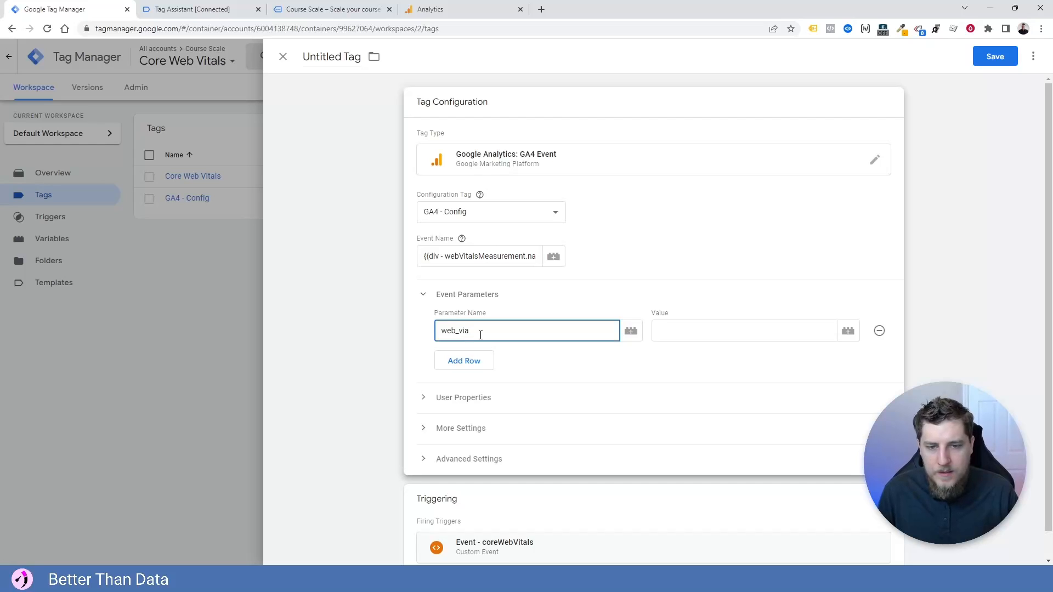
type("id")
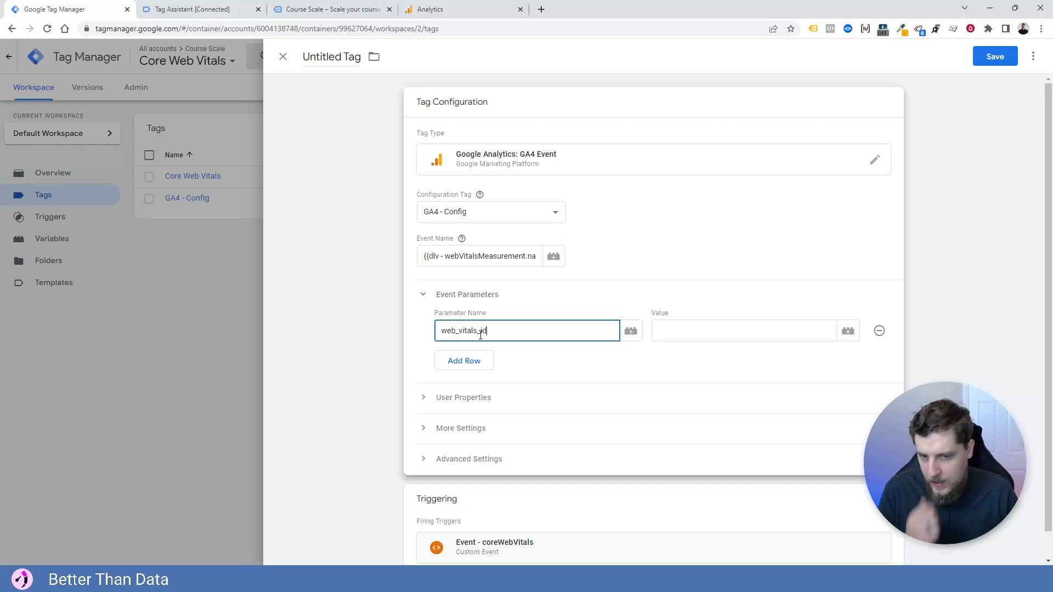
key("Tab")
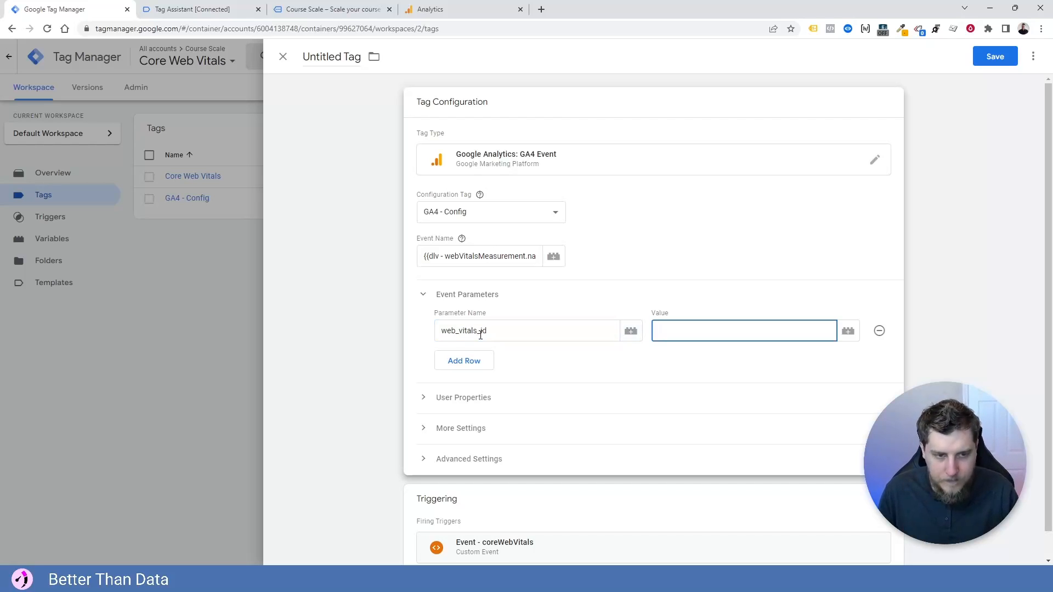
left_click(847, 330)
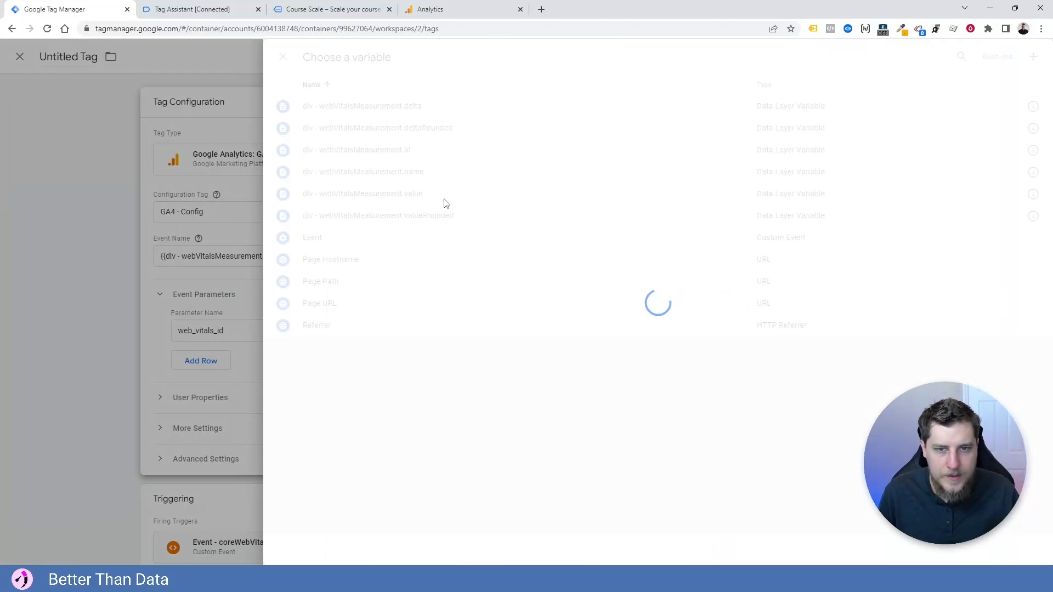
left_click(365, 156)
Add an event parameter web_vitals_value with the dlv - webVitalsMeasurement.value variable as its value
left_click(474, 367)
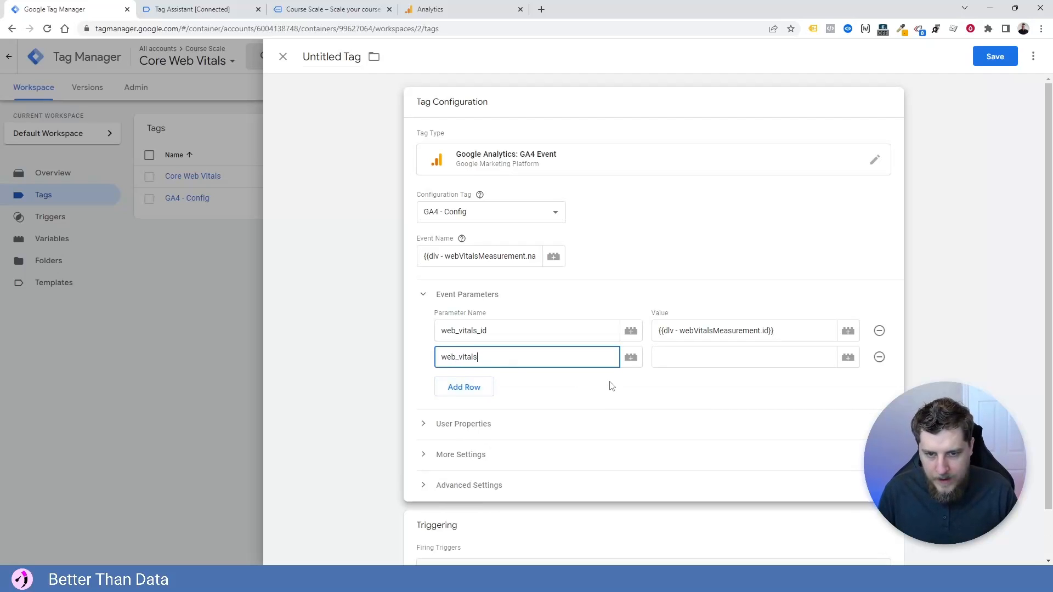
left_click(704, 354)
left_click(848, 357)
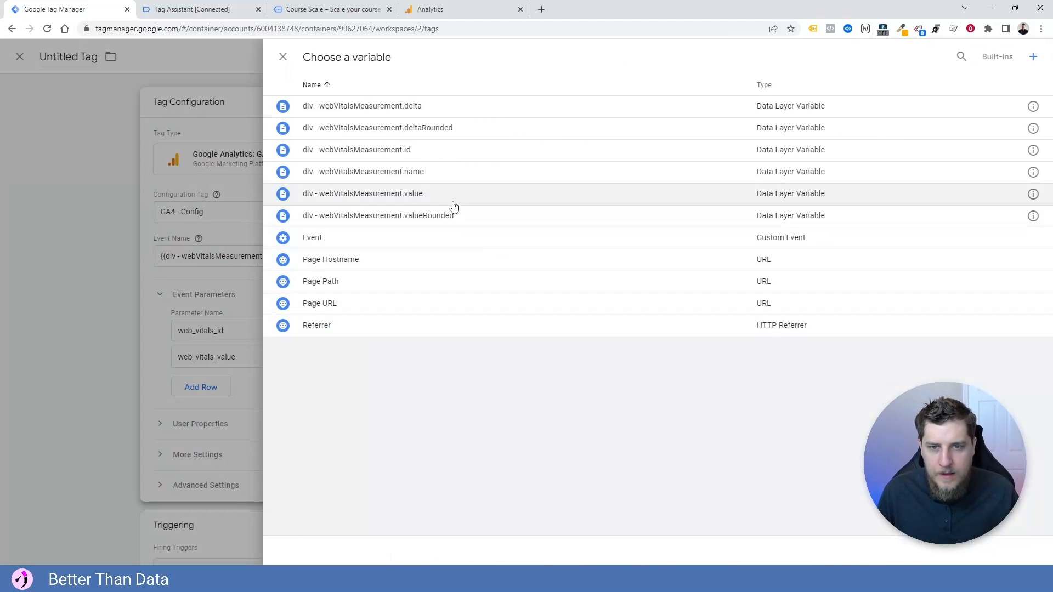
left_click(421, 199)
Add an event parameter web_vitals_value_rounded with {{dlv - webVitalsMeasurement.valueRounded}} as its value
left_click(465, 386)
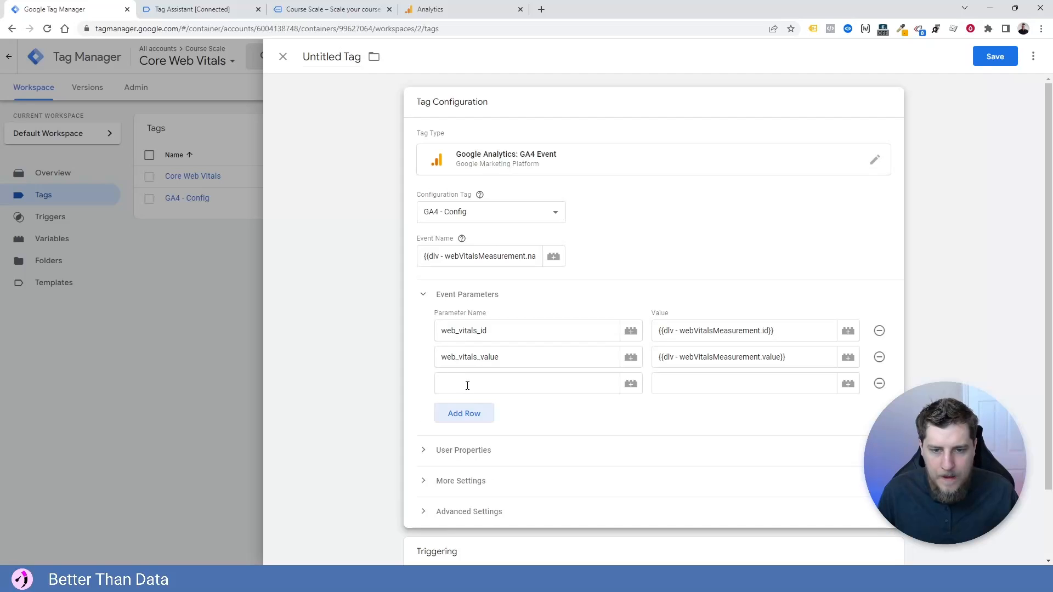
left_click(467, 386)
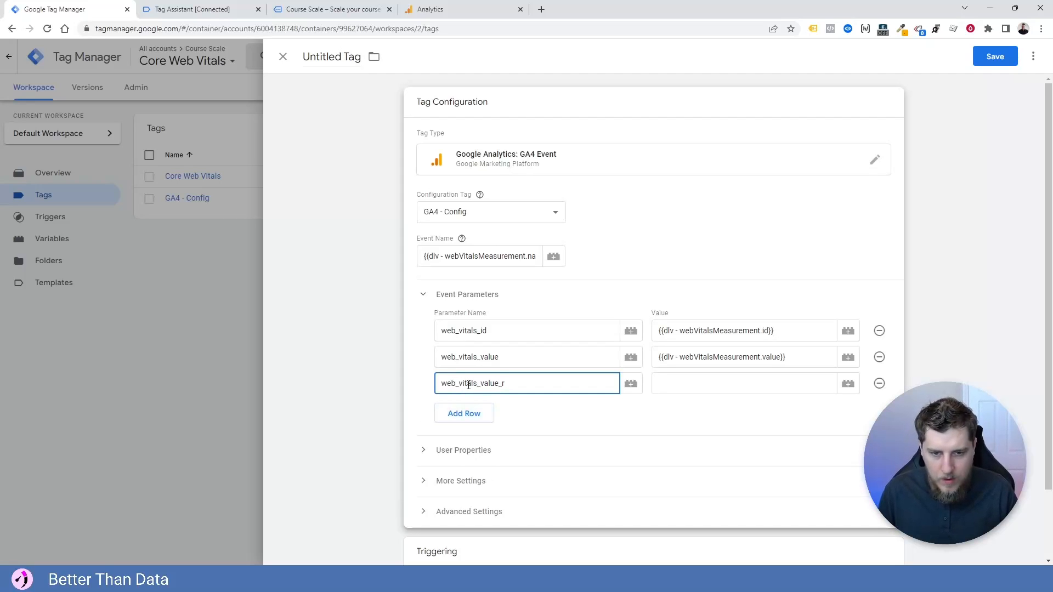
left_click(671, 385)
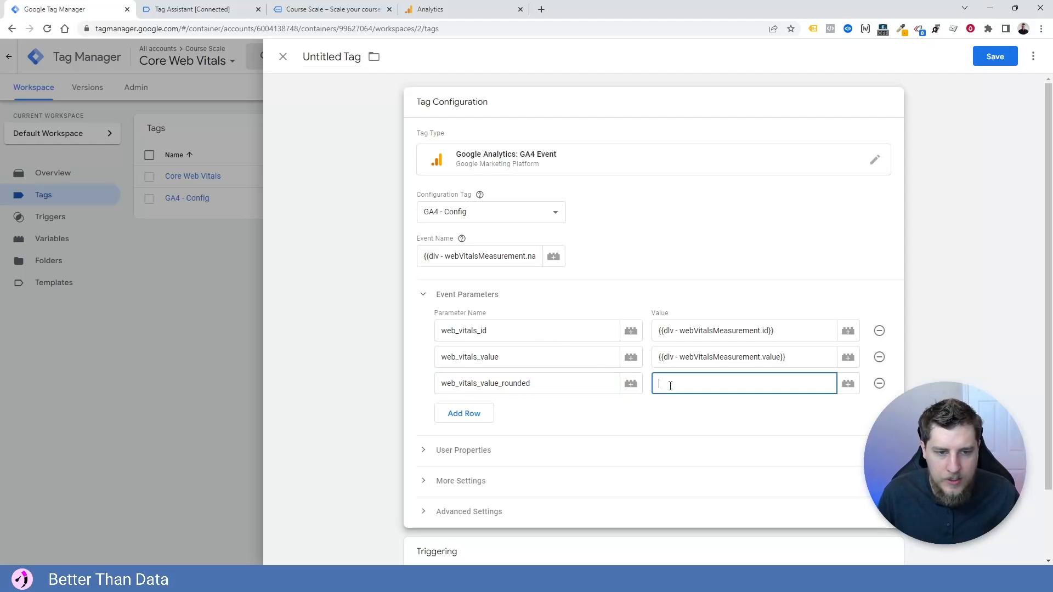
type("{{")
key("Down")
key("Down")
key("Down")
key("Down")
key("Down")
key("Down")
key("Return")
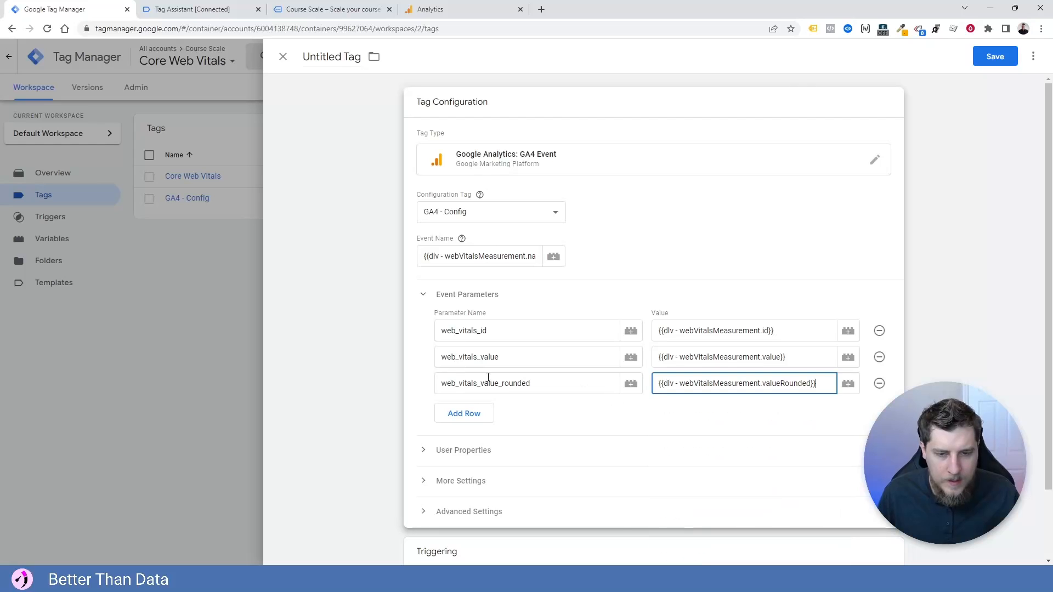
left_click_drag(548, 391, 418, 381)
left_click(418, 380)
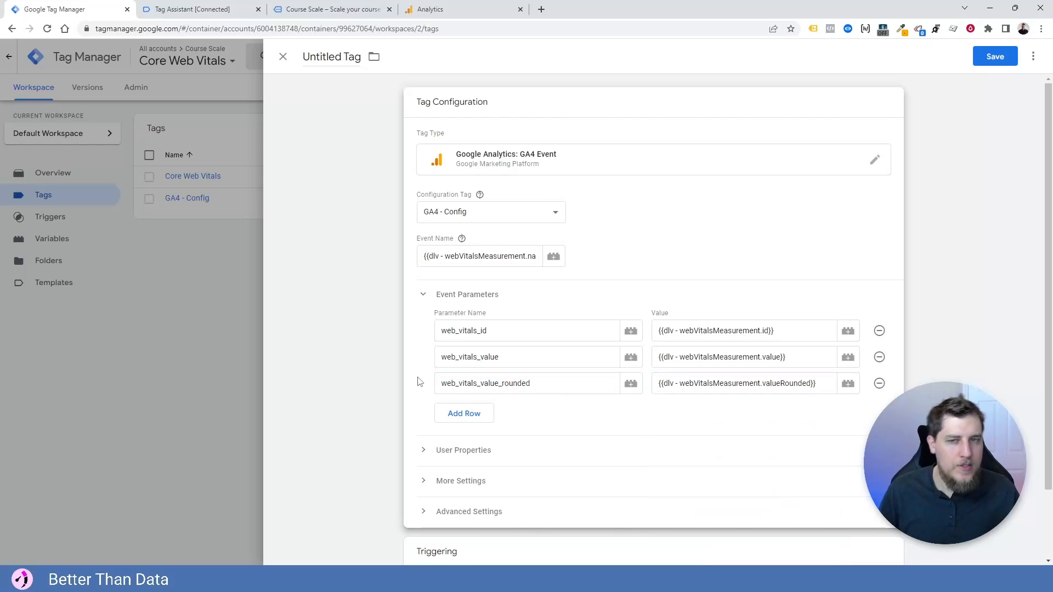
scroll(419, 382, "down", 2)
left_click(436, 374)
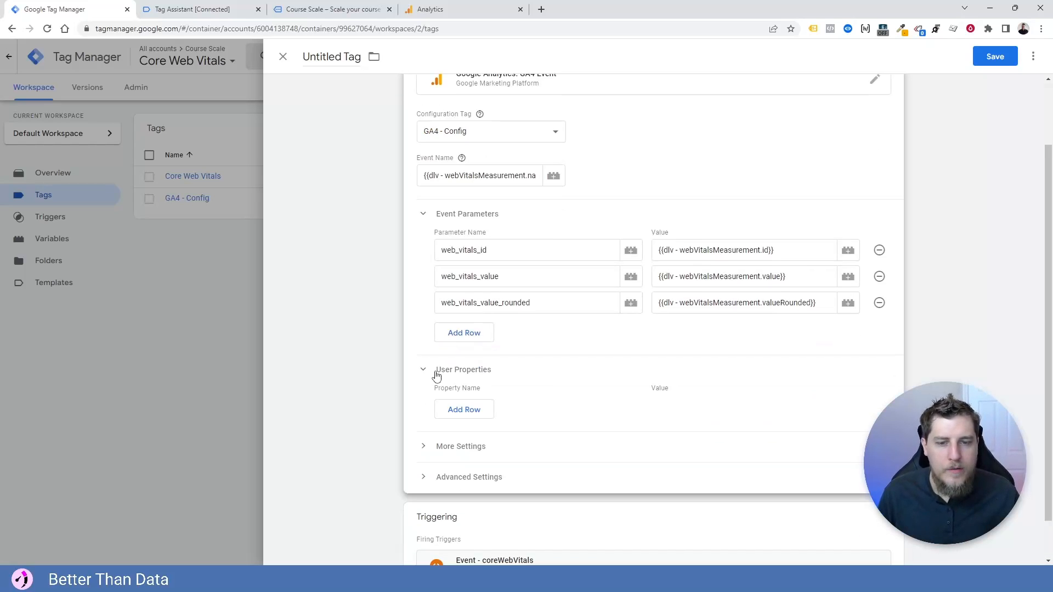
left_click(436, 375)
scroll(504, 279, "up", 2)
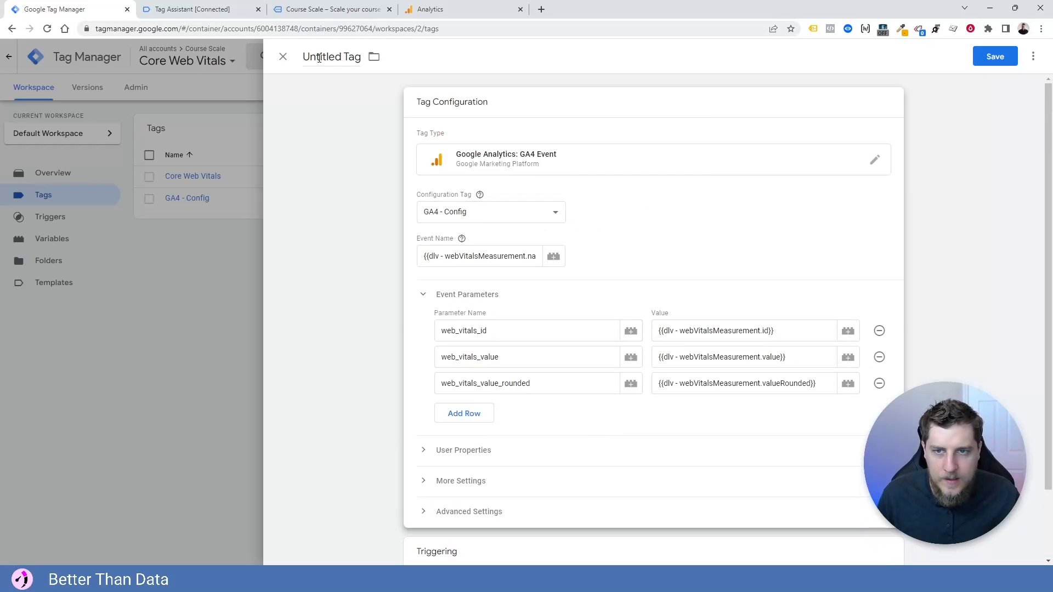
Name the event tag "GA4 - core web vitals" and save it
left_click(320, 62)
type("GA4 -")
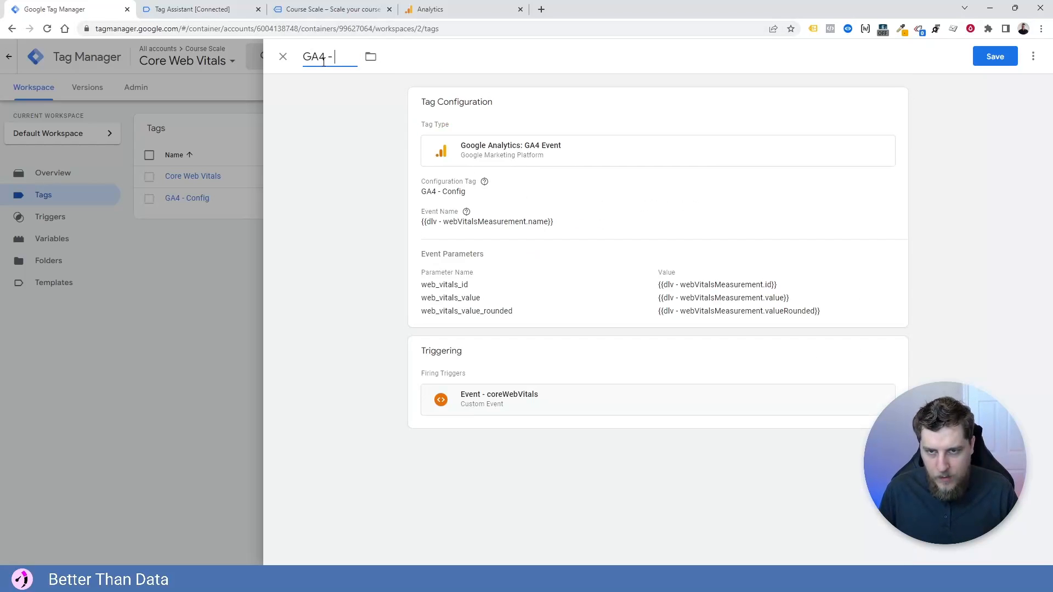
type(" core web vitals")
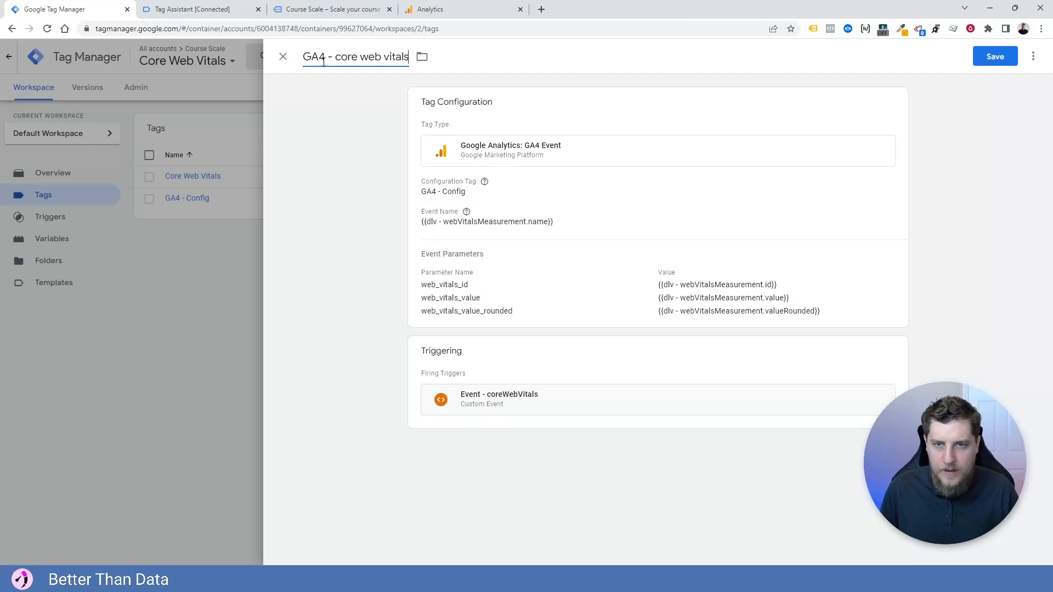
left_click(1000, 64)
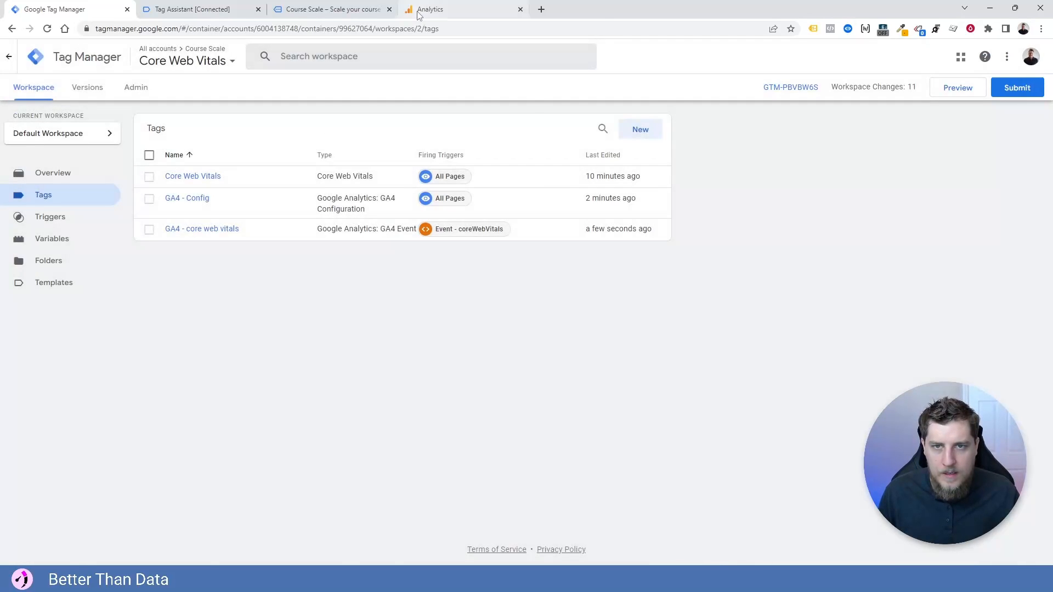
Switch to Google Analytics and open DebugView in the admin settings of the Course Scale - GA4 property
left_click(418, 11)
left_click(132, 356)
scroll(165, 383, "down", 5)
left_click(126, 247)
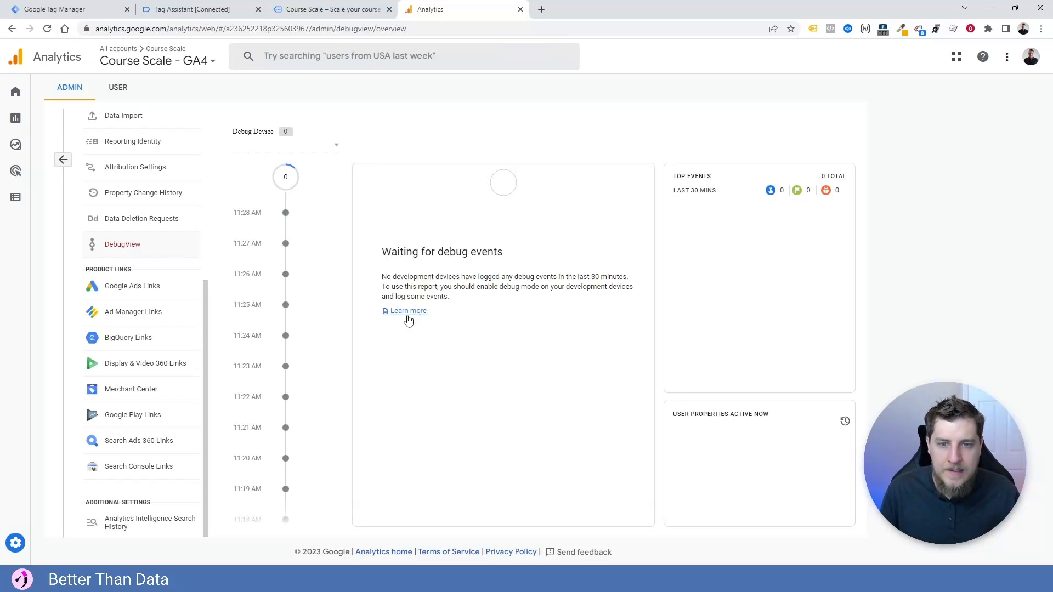
Return to Google Tag Manager and preview the container on coursescale.com, continuing into Tag Assistant once connected
left_click(71, 9)
left_click(942, 99)
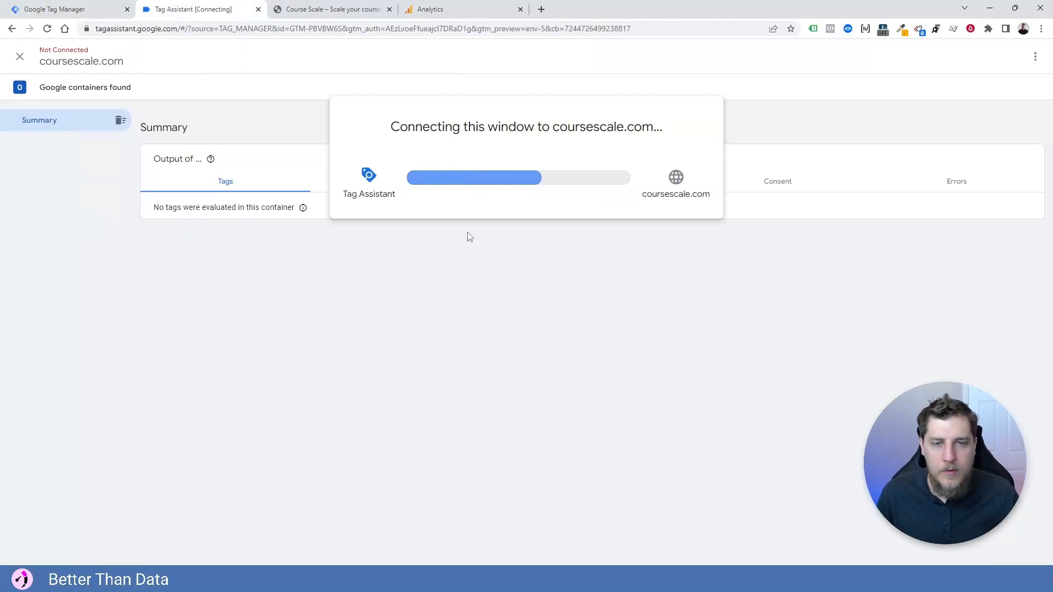
left_click(528, 245)
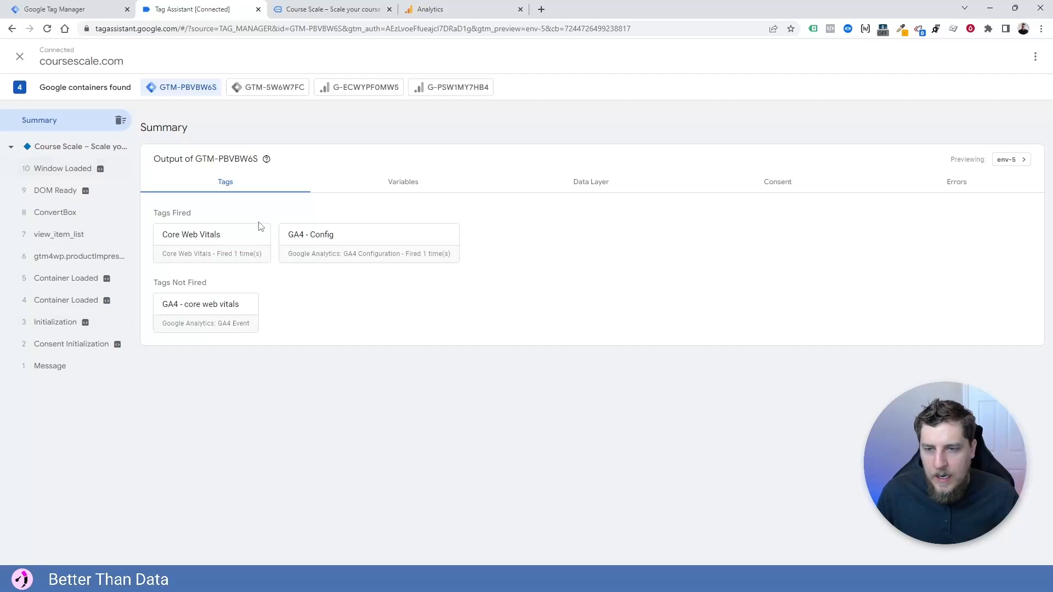
In Google Tag Manager, remove the All Pages firing trigger from the Core Web Vitals tag
left_click(66, 9)
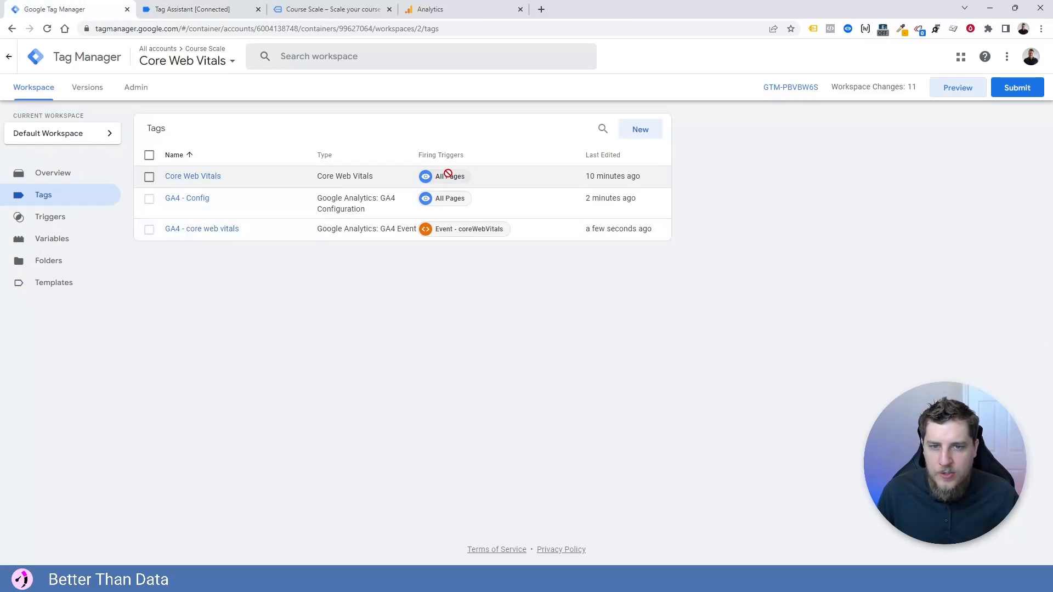
left_click(193, 175)
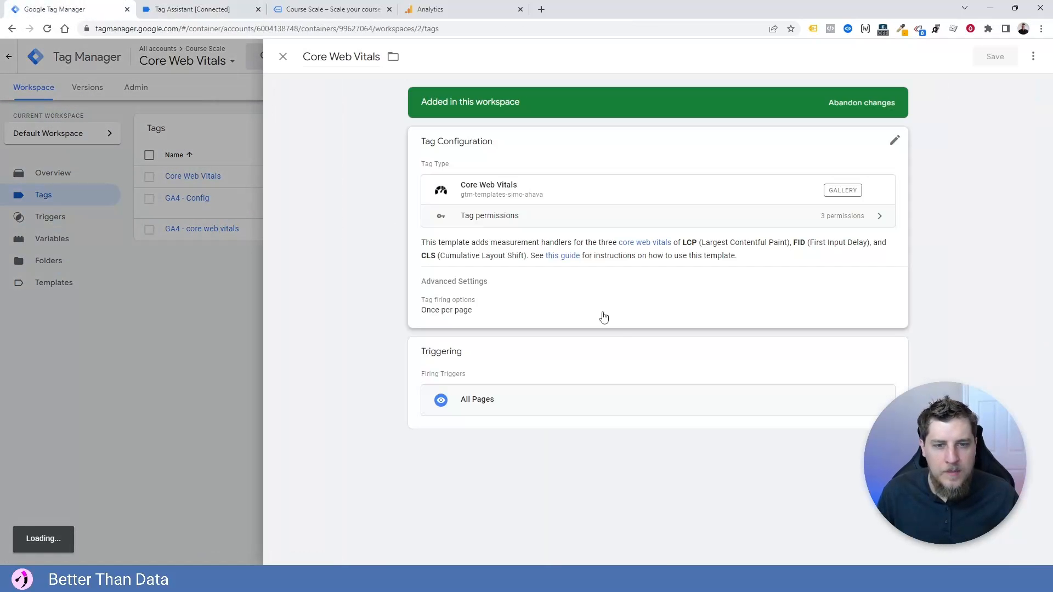
left_click(603, 368)
left_click(879, 402)
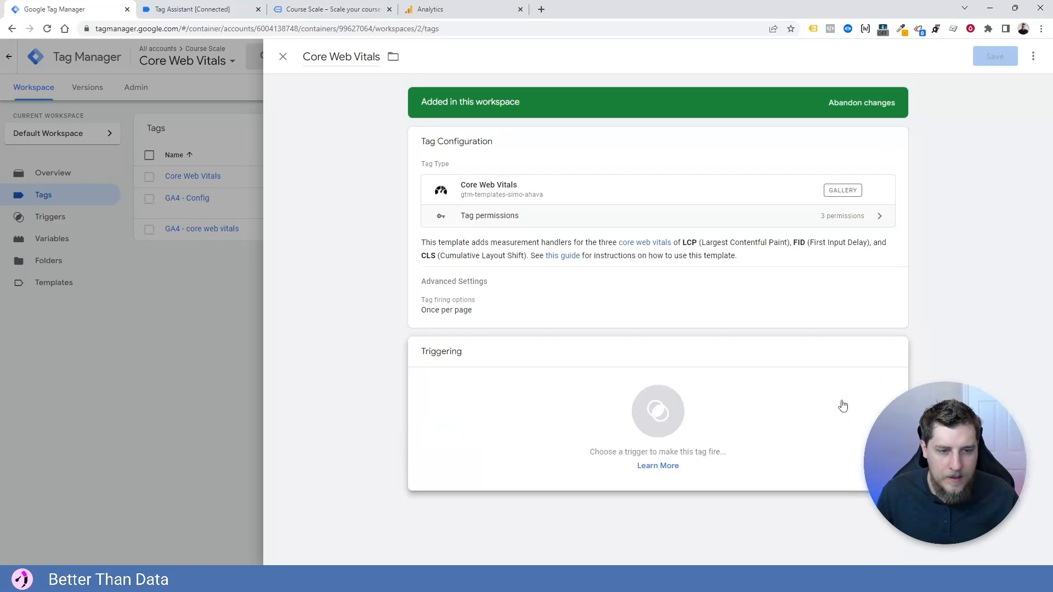
Create a new firing trigger of type Window Loaded for the Core Web Vitals tag
left_click(488, 421)
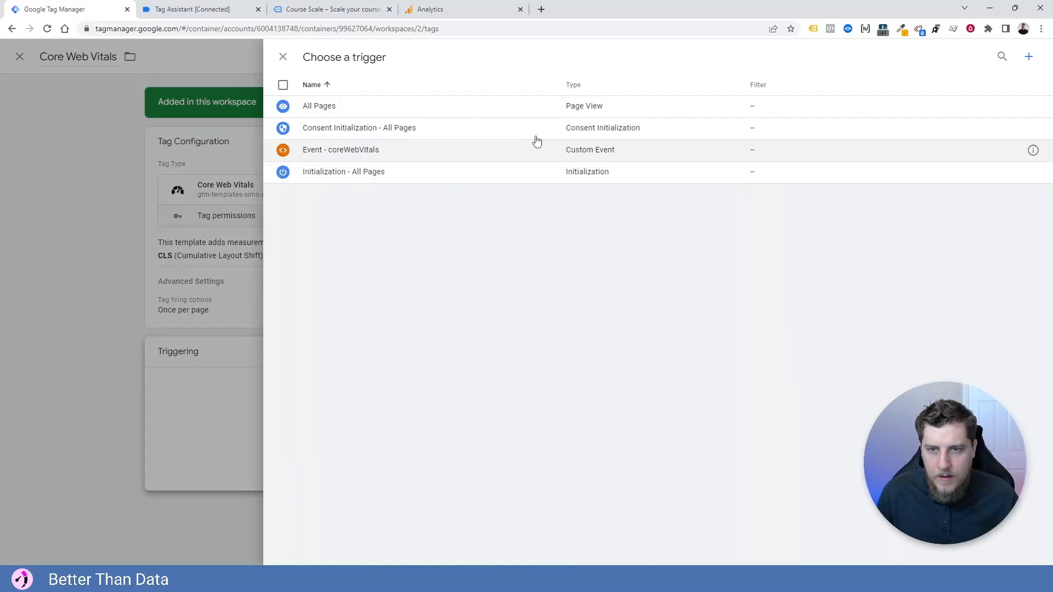
left_click(1029, 57)
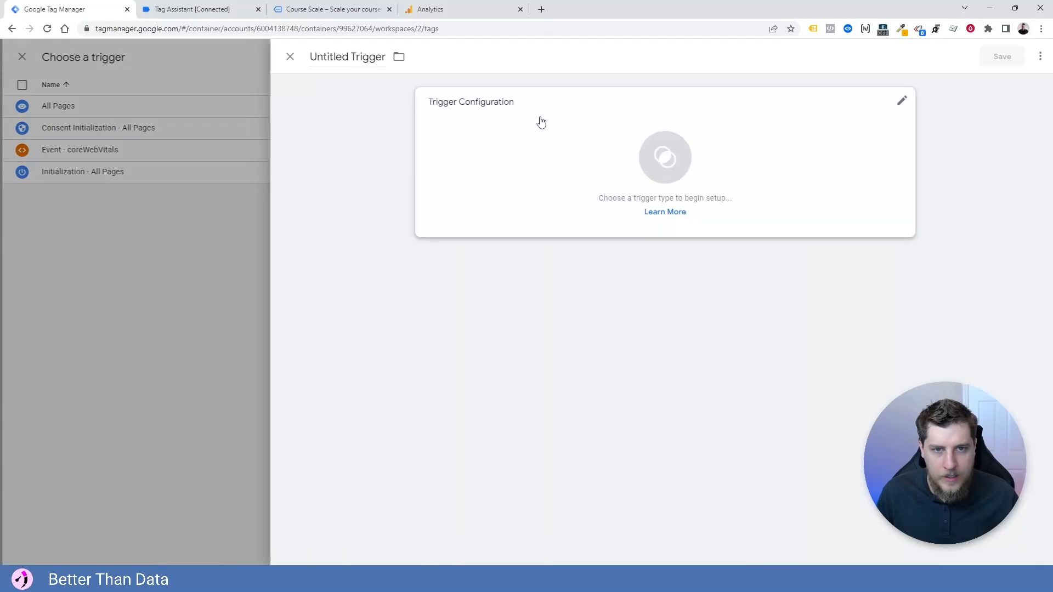
left_click(480, 135)
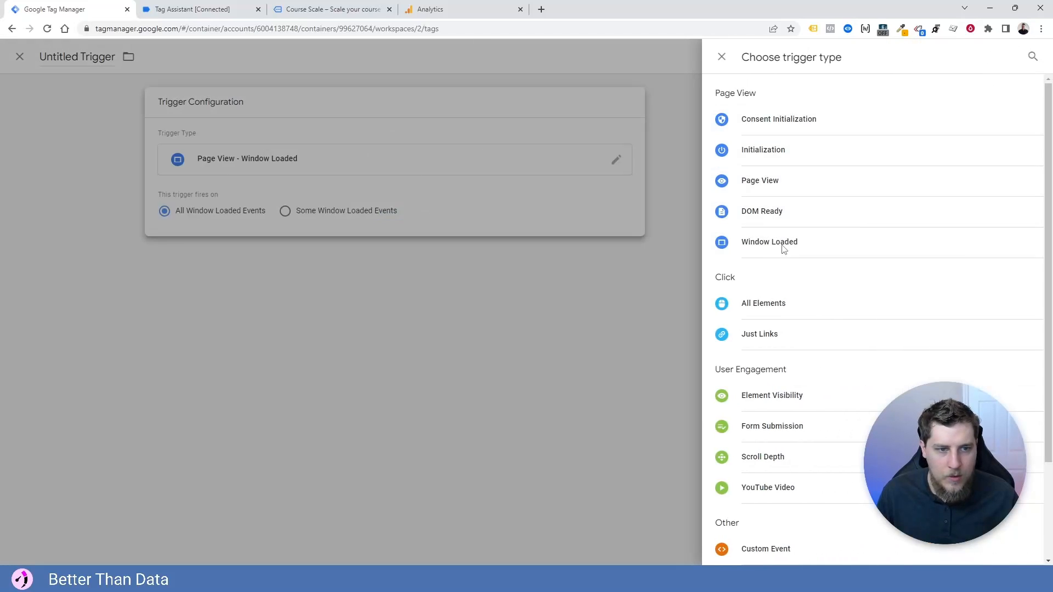
left_click(782, 241)
Name the trigger "Page View - Window Loaded - All Pages" and save both it and the Core Web Vitals tag
left_click(336, 64)
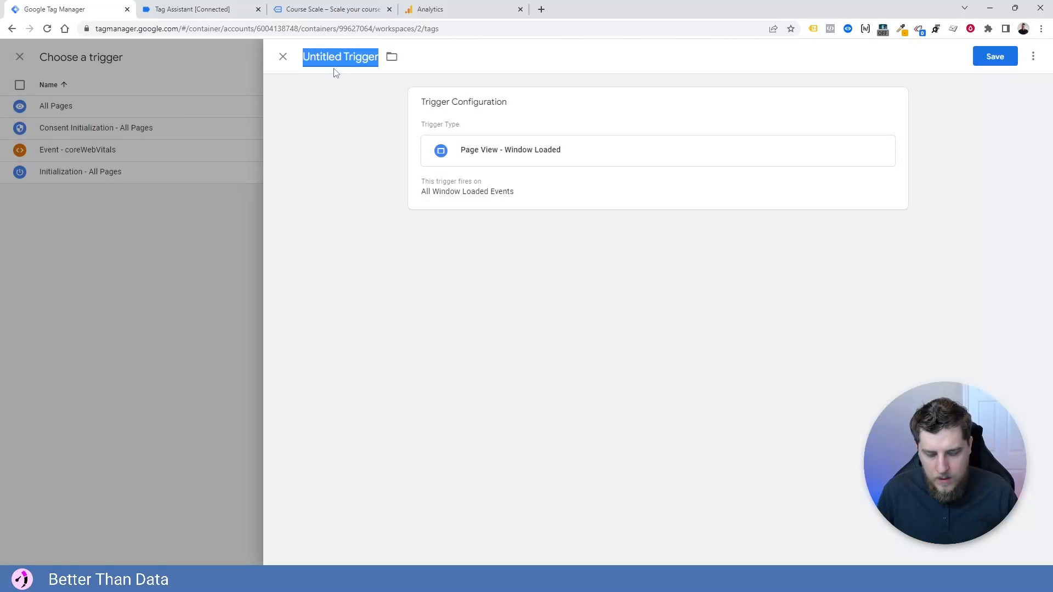
type("Pave View - Window ")
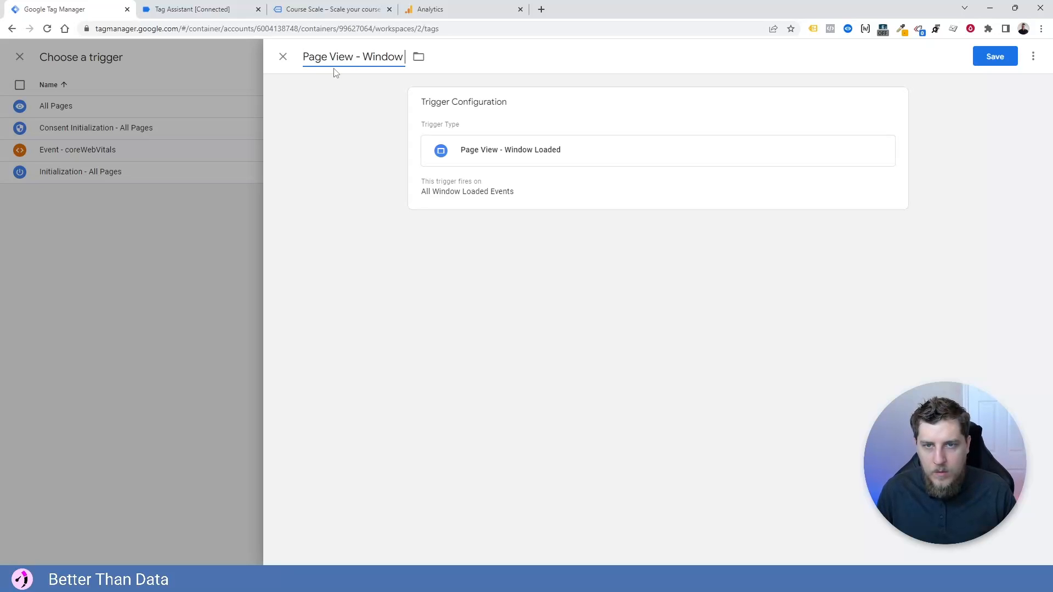
type("Loaded - All Pages")
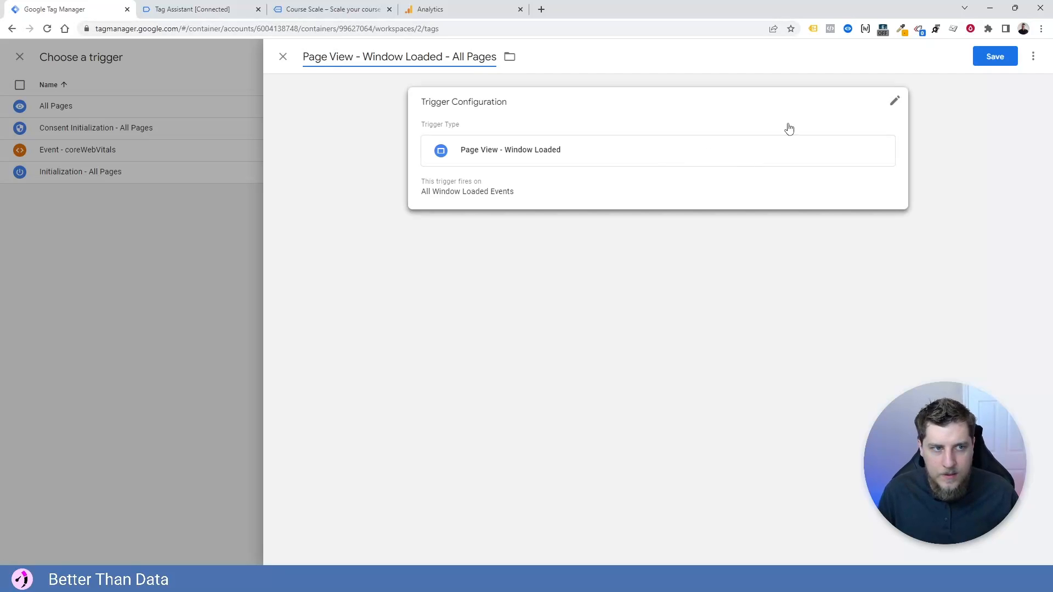
left_click(994, 57)
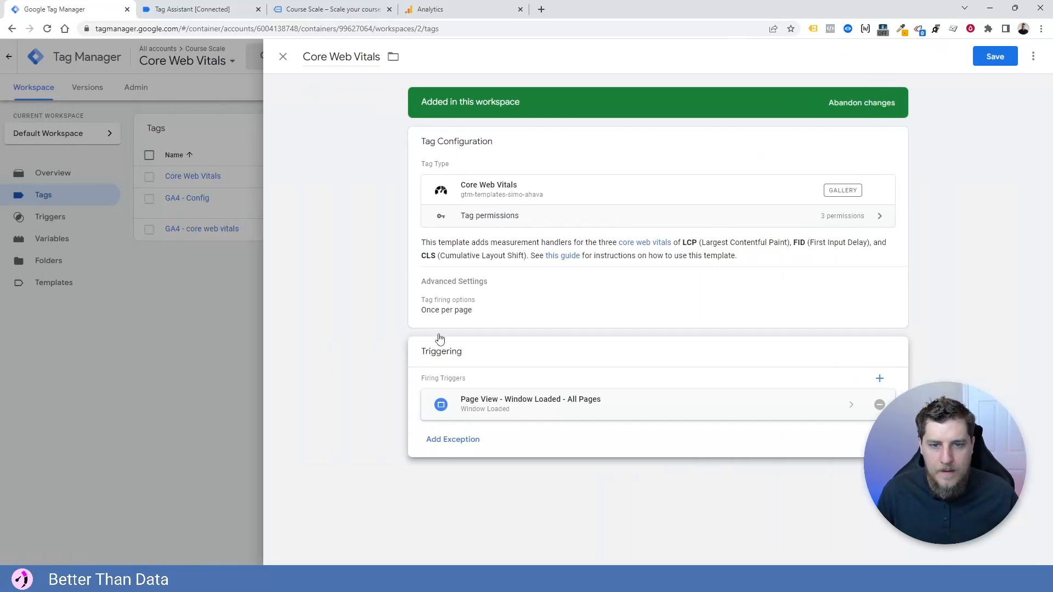
left_click(1008, 63)
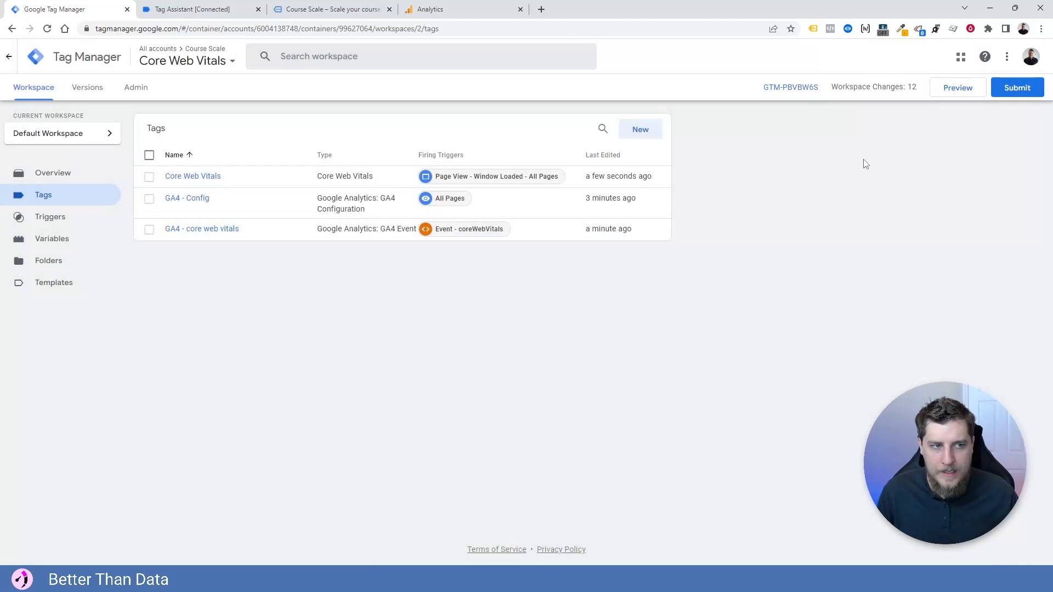
Preview the container on coursescale.com through Tag Assistant and visit the site's Cart page to trigger the Core Web Vitals events
left_click(962, 88)
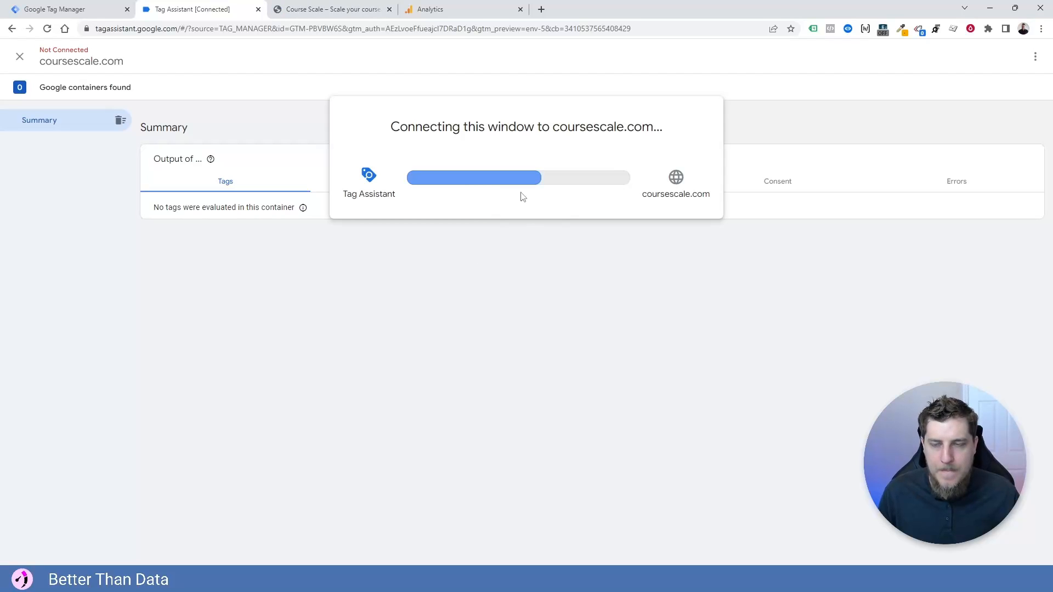
left_click(534, 253)
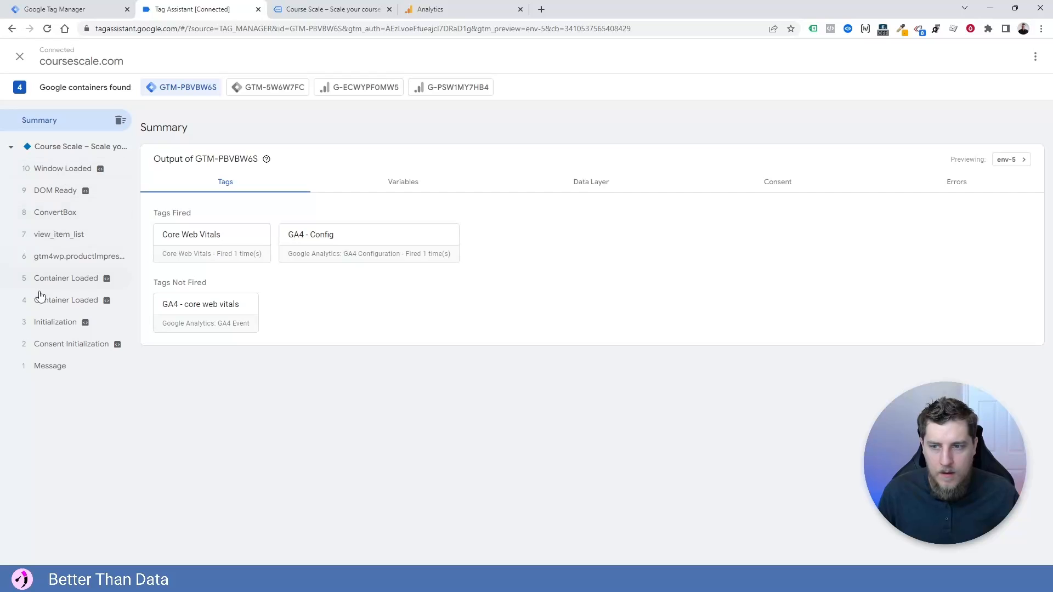
left_click(328, 9)
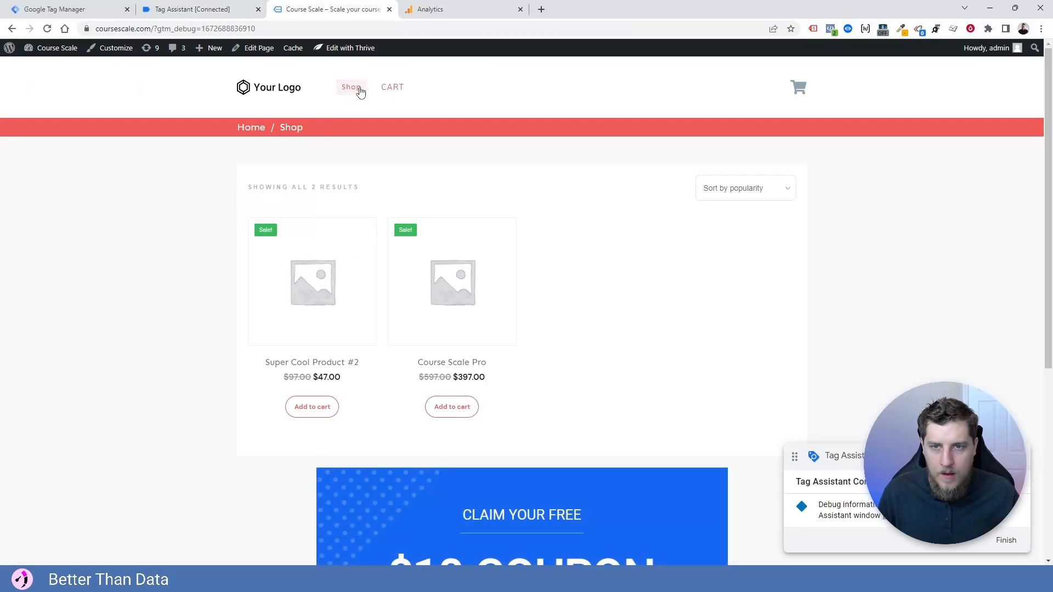
left_click(399, 89)
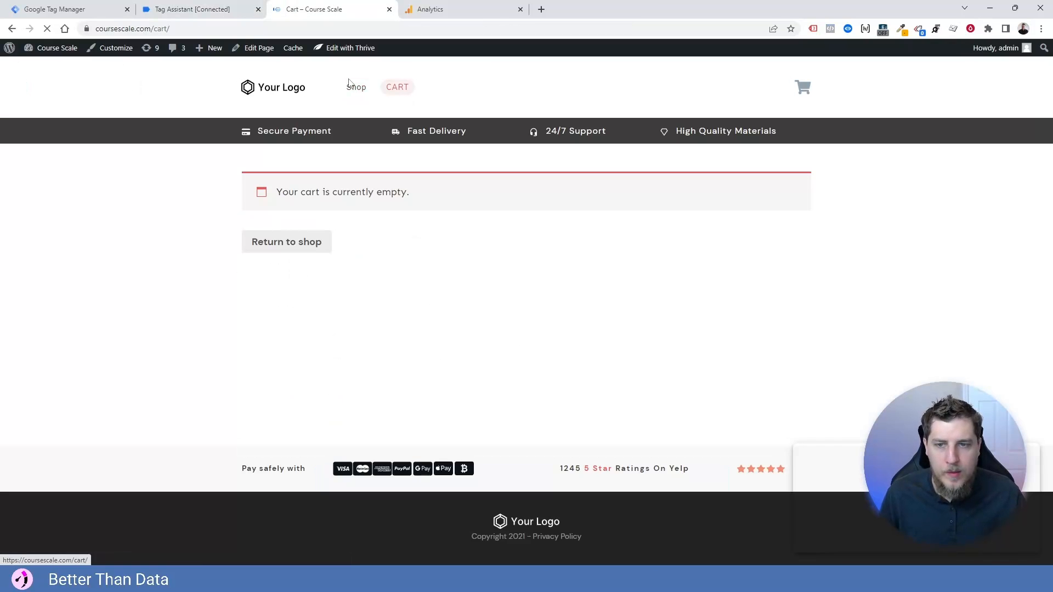
In Tag Assistant, examine the event name and parameters sent by the GA4 - core web vitals tag on the Cart page's first coreWebVitals event
left_click(199, 15)
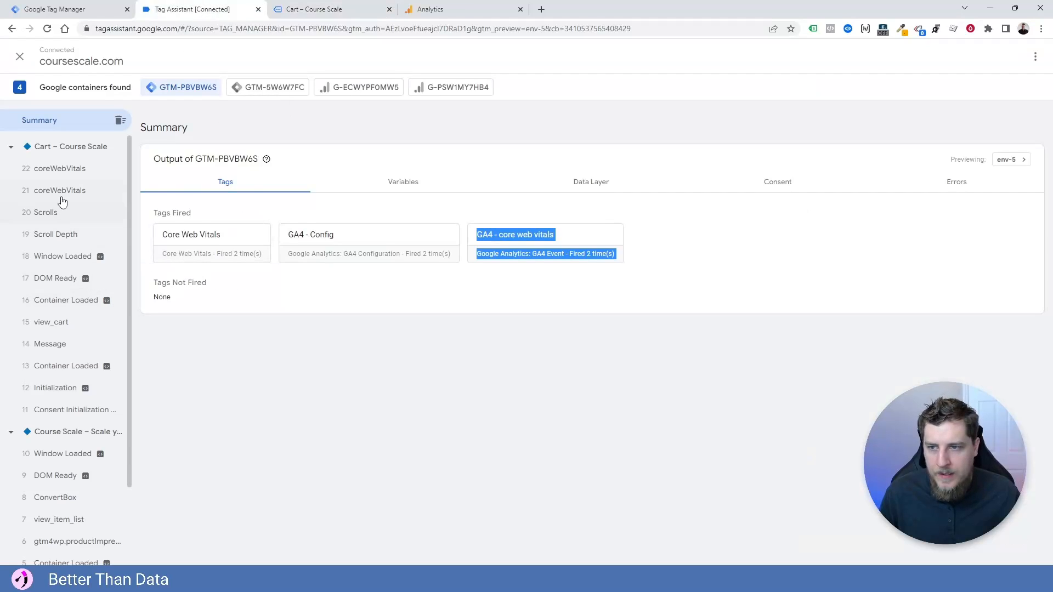
left_click(60, 198)
left_click(428, 326)
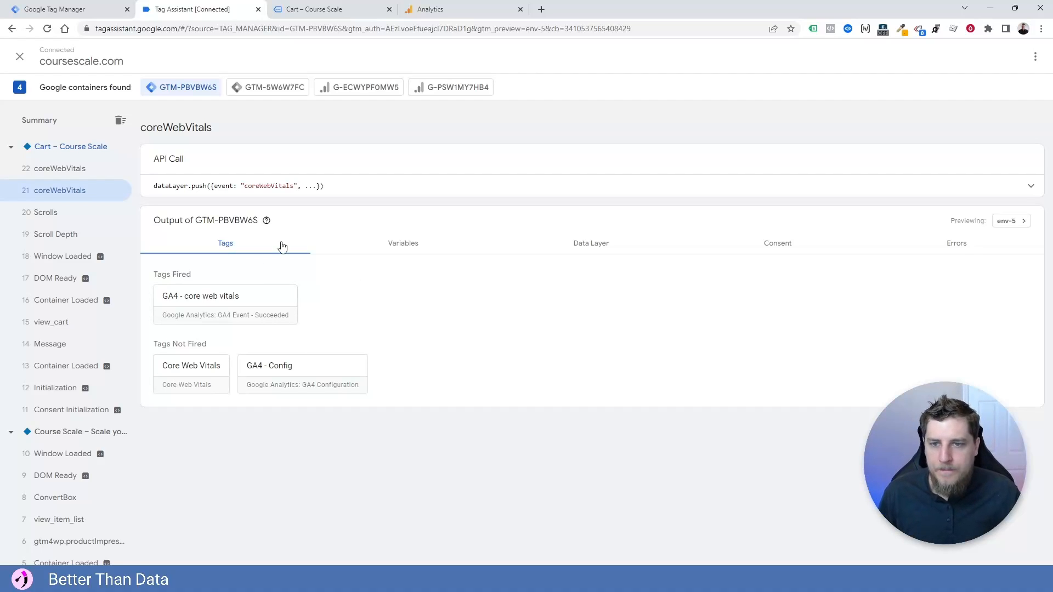
left_click(251, 318)
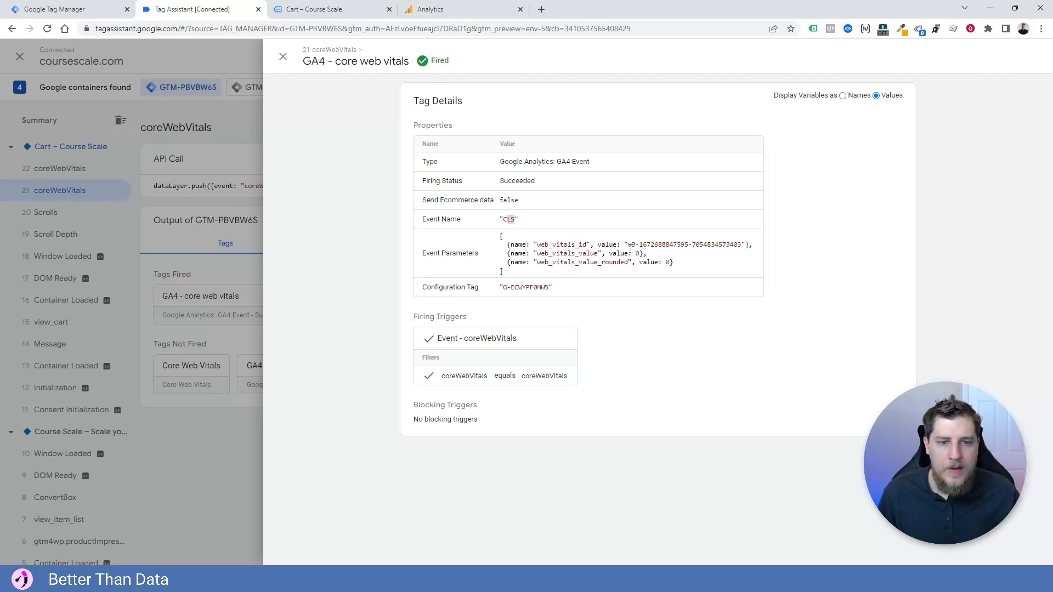
left_click_drag(628, 247, 694, 242)
left_click_drag(579, 253, 640, 261)
left_click(641, 261)
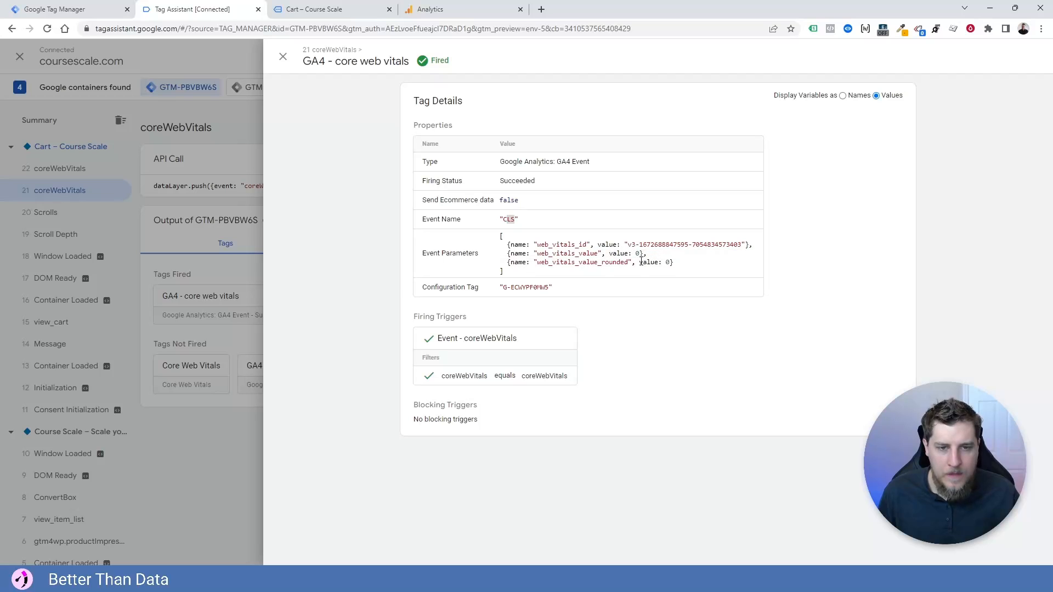
In Google Analytics DebugView, examine the parameters of the CLS and LCP events, including the web vitals ID and values
left_click(419, 11)
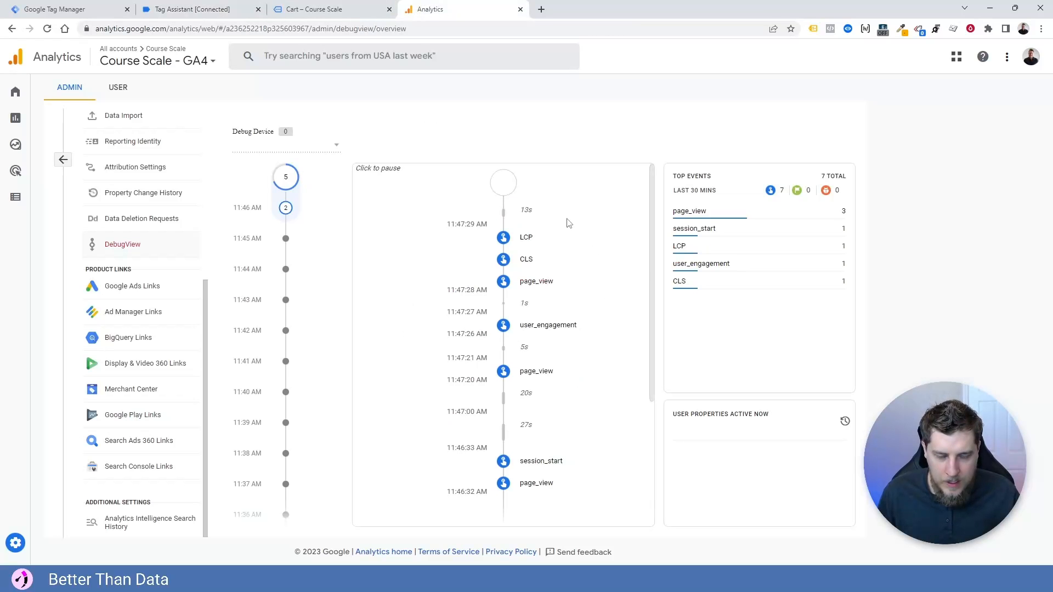
left_click(532, 262)
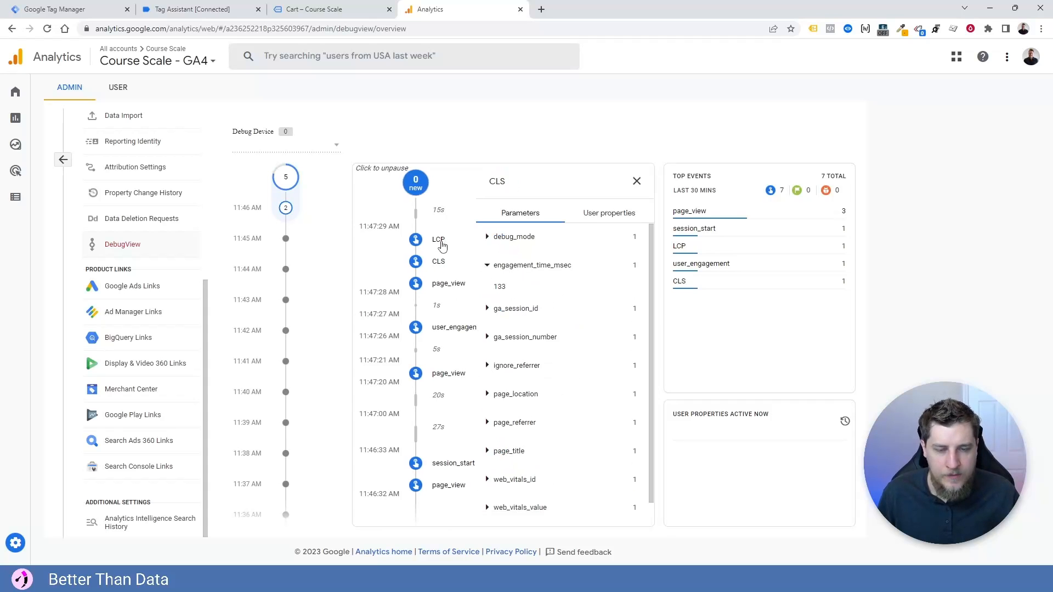
left_click(444, 243)
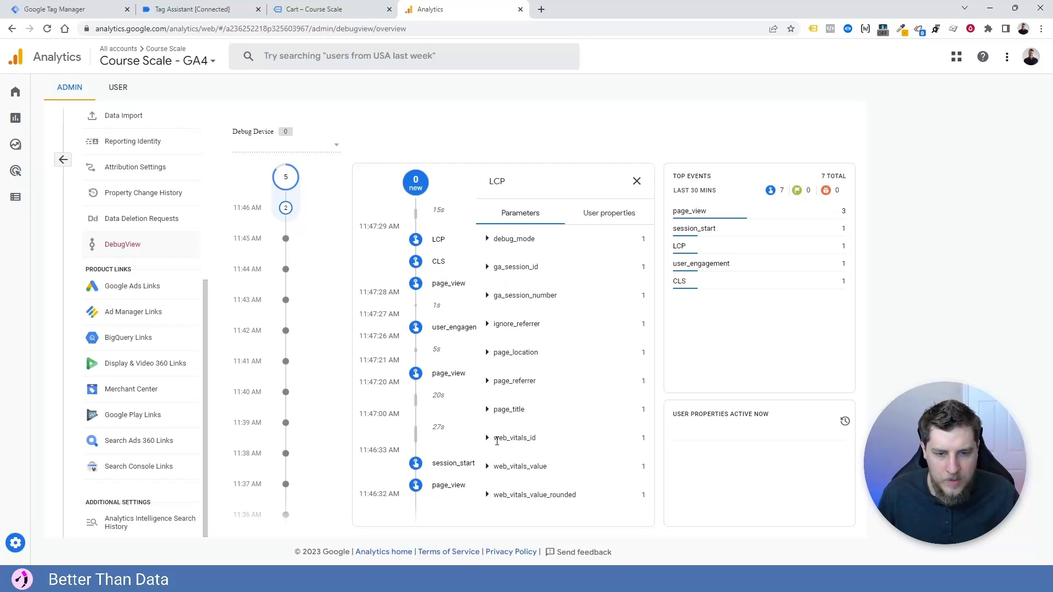
left_click(489, 439)
left_click(491, 440)
left_click(495, 465)
left_click(499, 465)
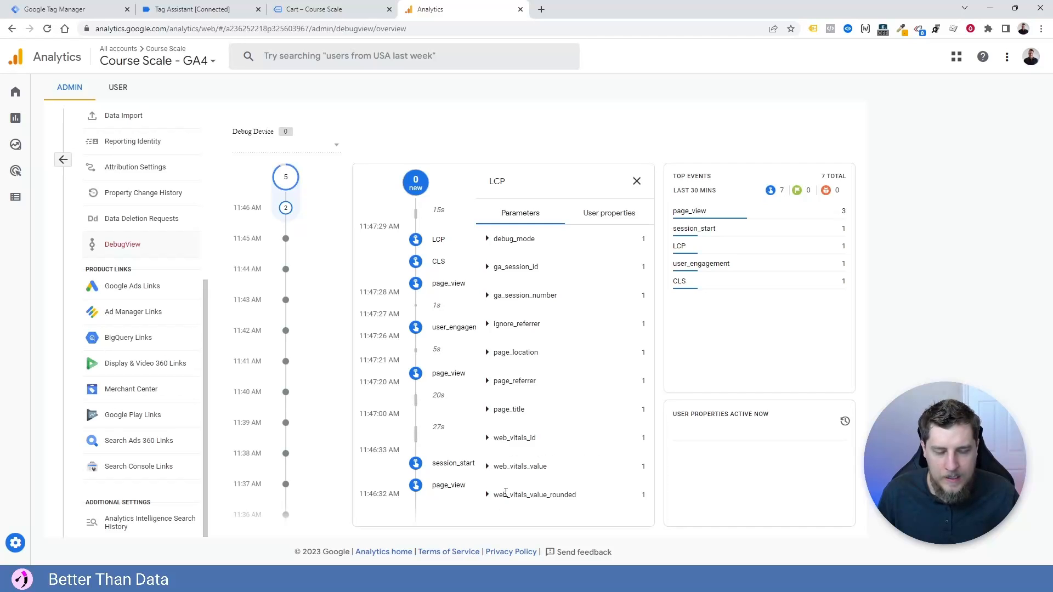
left_click(507, 475)
left_click(506, 465)
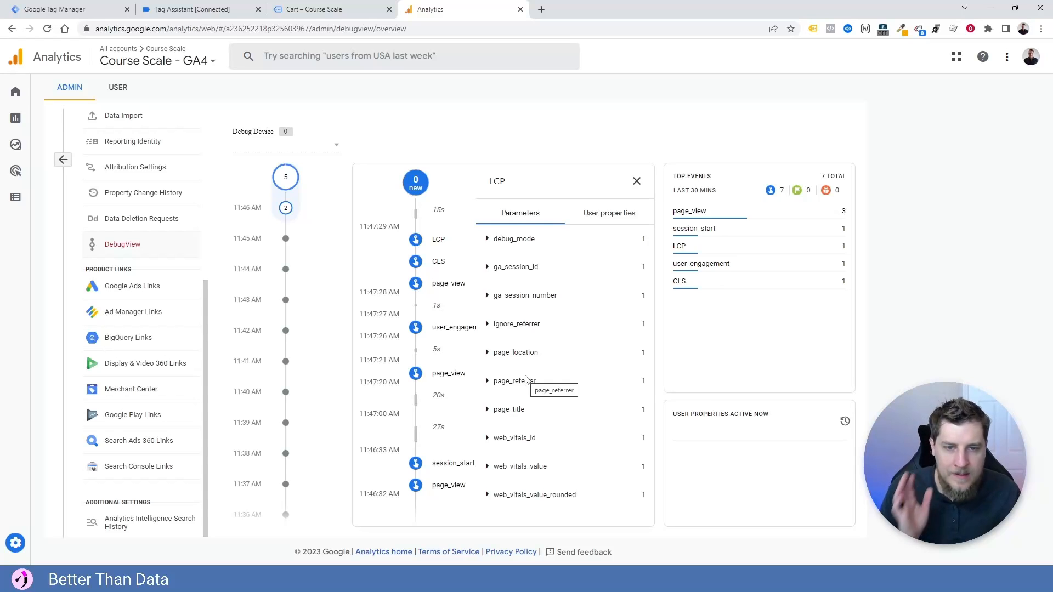
Start a new event-scoped custom dimension in the GA4 property's custom definitions and name it "Web Measurement ID"
scroll(159, 333, "up", 3)
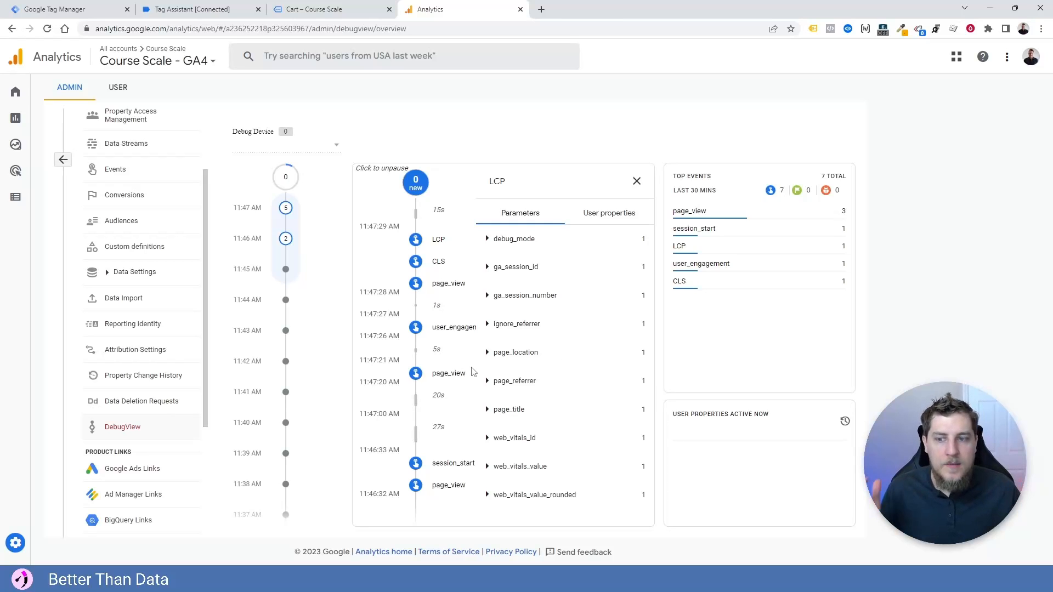
left_click(161, 251)
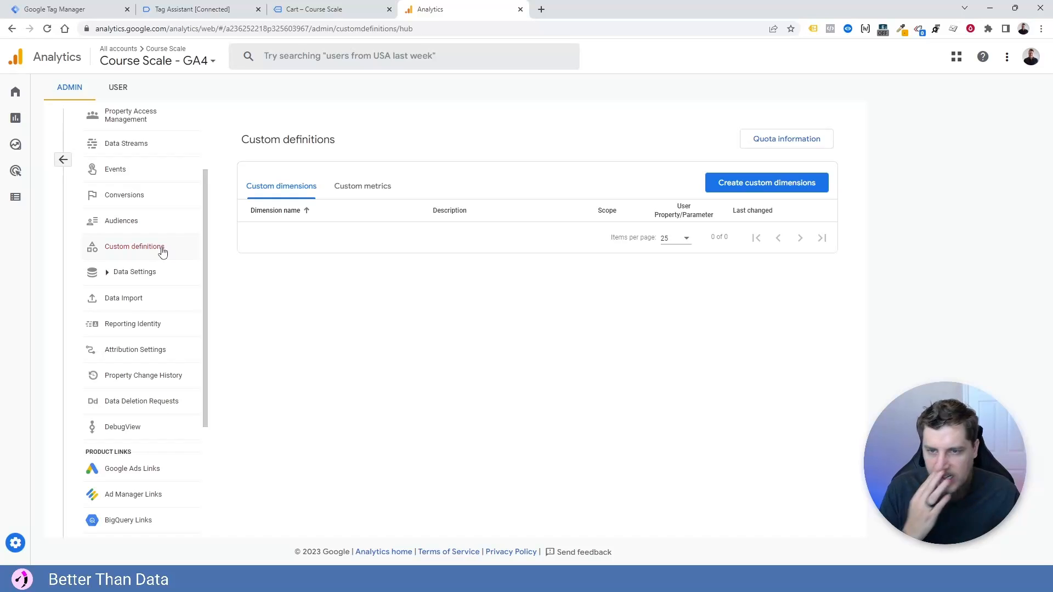
left_click(739, 188)
left_click(743, 165)
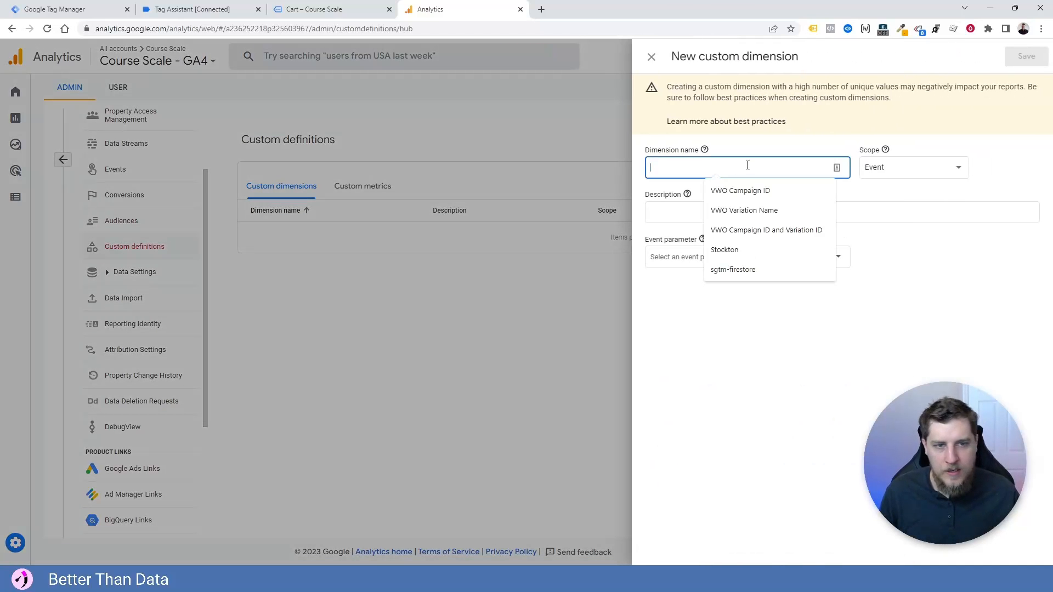
type("Web Measu")
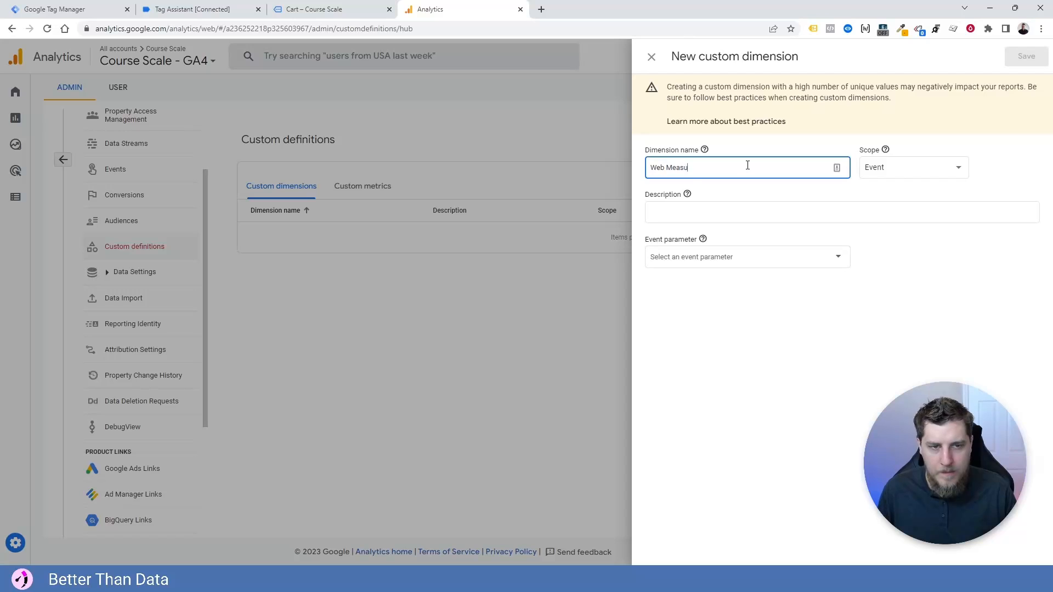
type("rement ID")
left_click(688, 213)
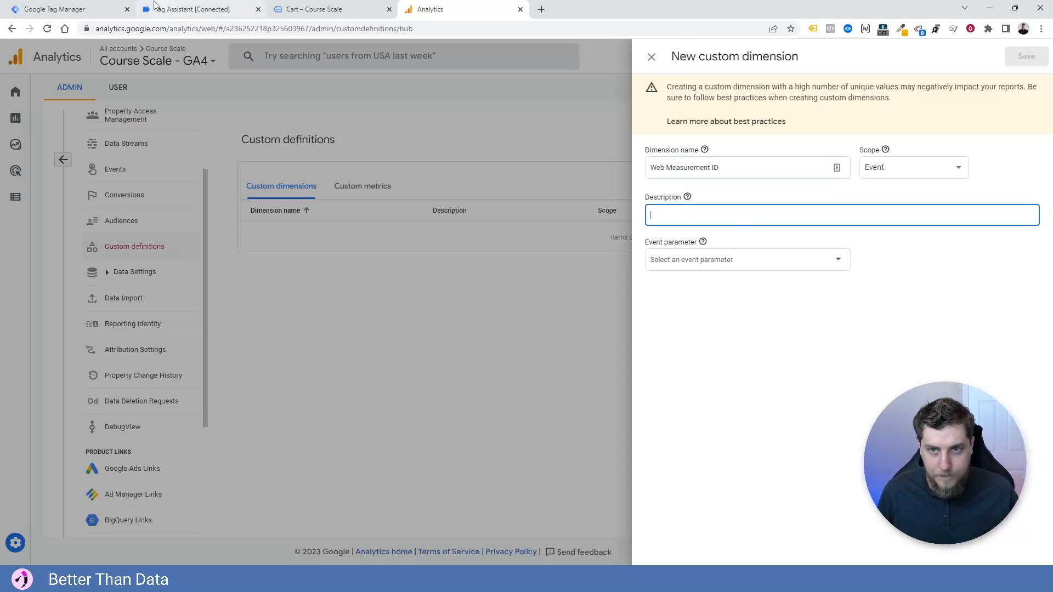
Check the ID parameter's name in Tag Assistant, then rename the new custom dimension in Google Analytics to "Web Vitals ID"
left_click(265, 6)
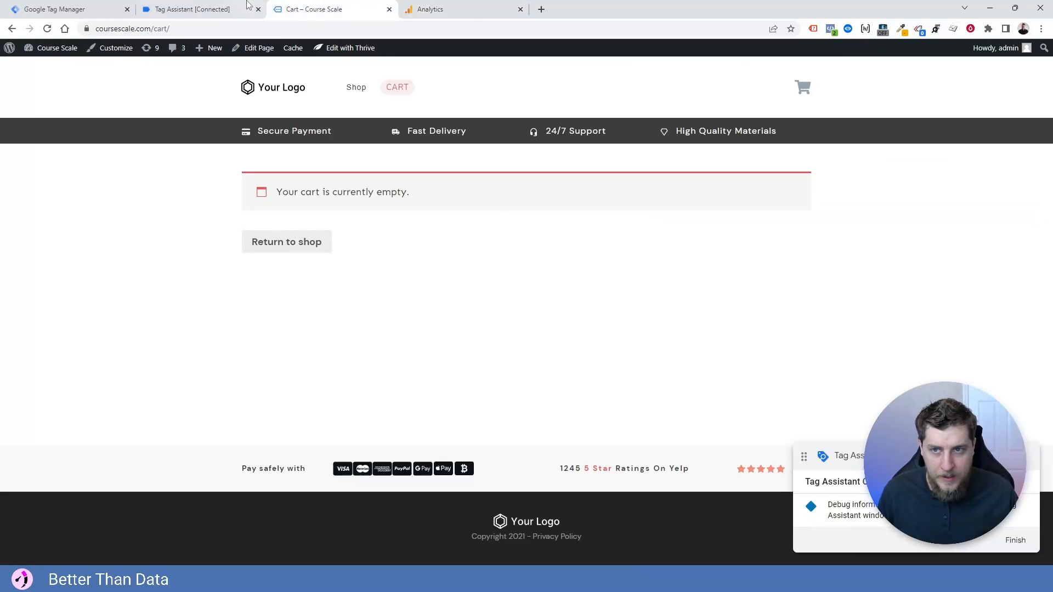
left_click(262, 6)
left_click_drag(586, 245, 547, 243)
left_click(432, 6)
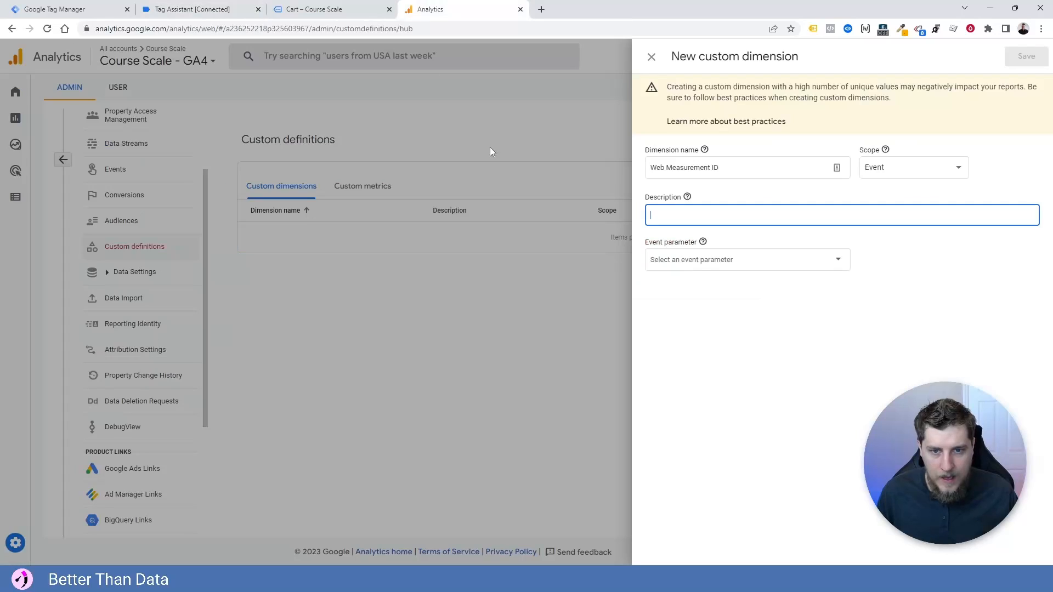
left_click_drag(718, 168, 672, 167)
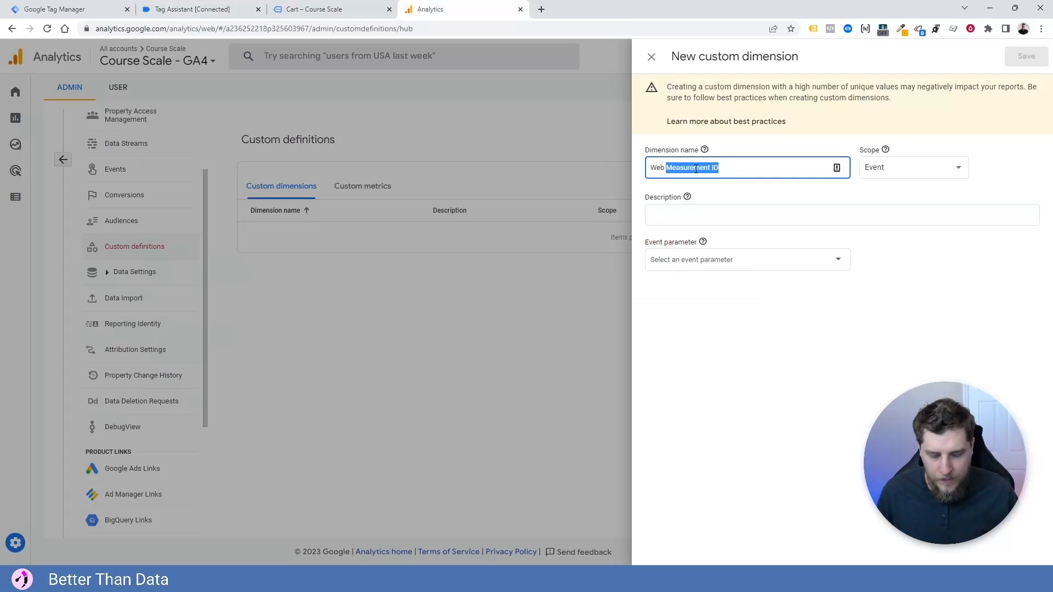
type("Vital")
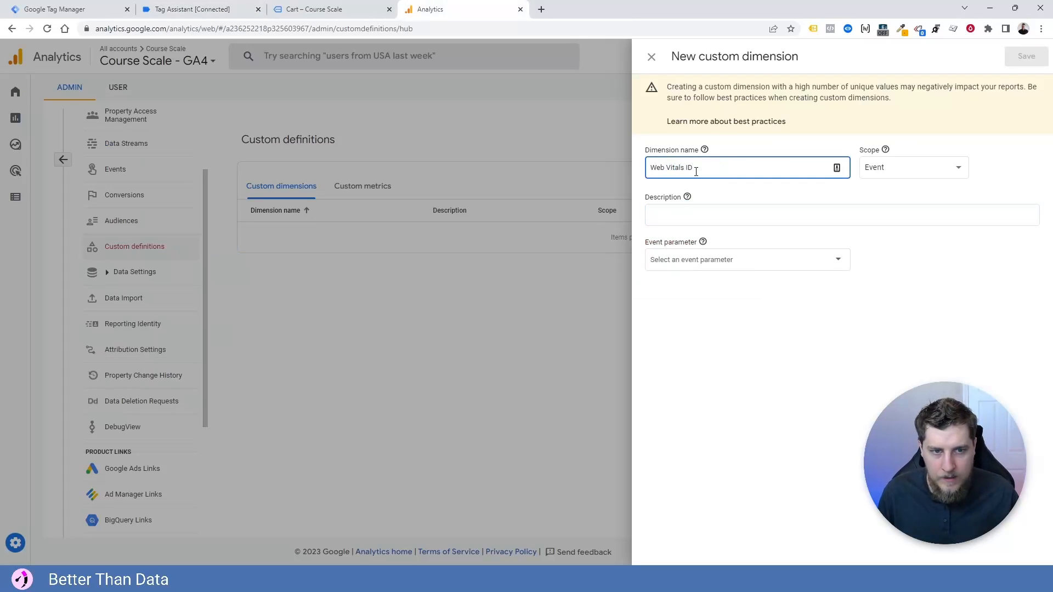
left_click(679, 260)
type("G-ECWYPT0MW5")
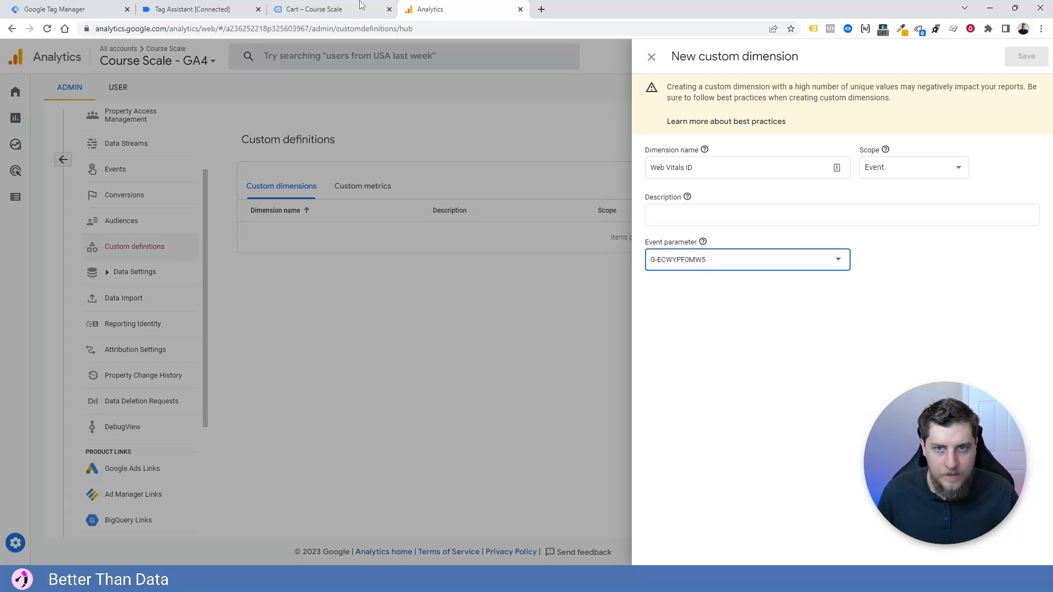
left_click(318, 8)
left_click(214, 8)
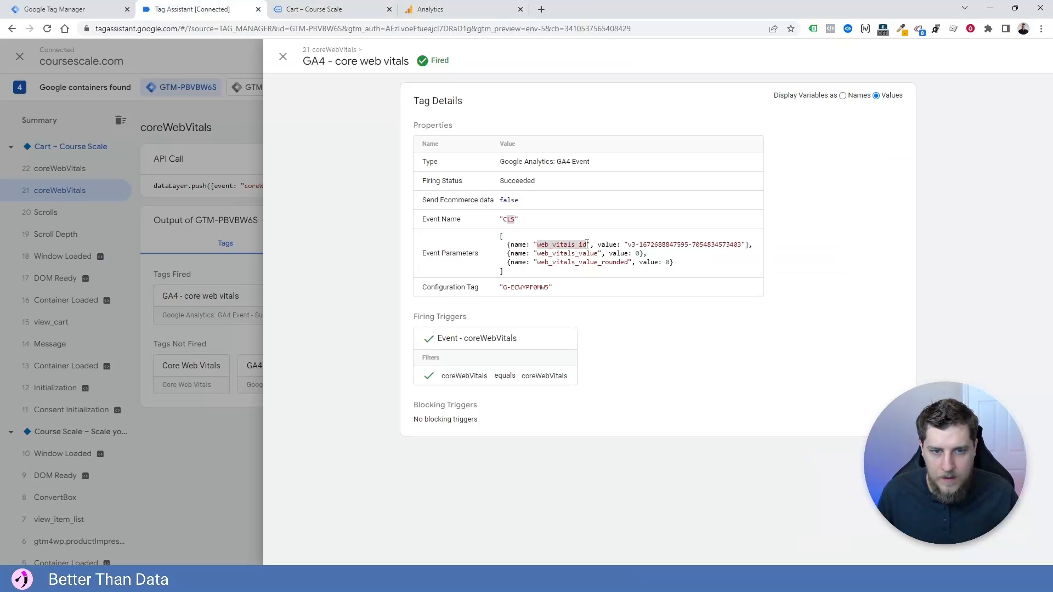
left_click(434, 9)
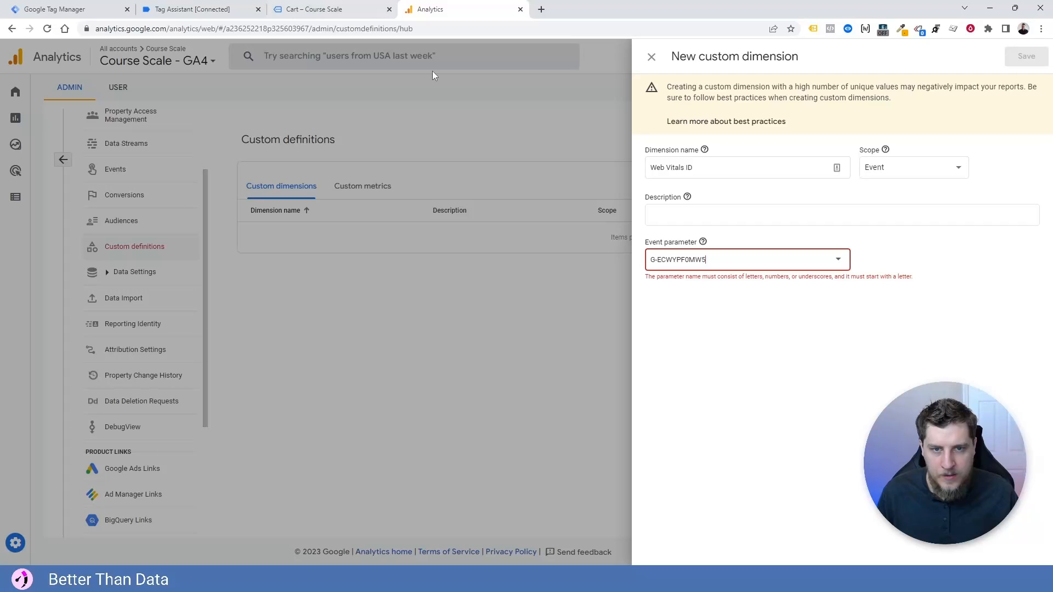
key("ctrl+a")
key("BackSpace")
Set the dimension's event parameter to web_vitals_id, copy that parameter name, and save the custom dimension
type("web")
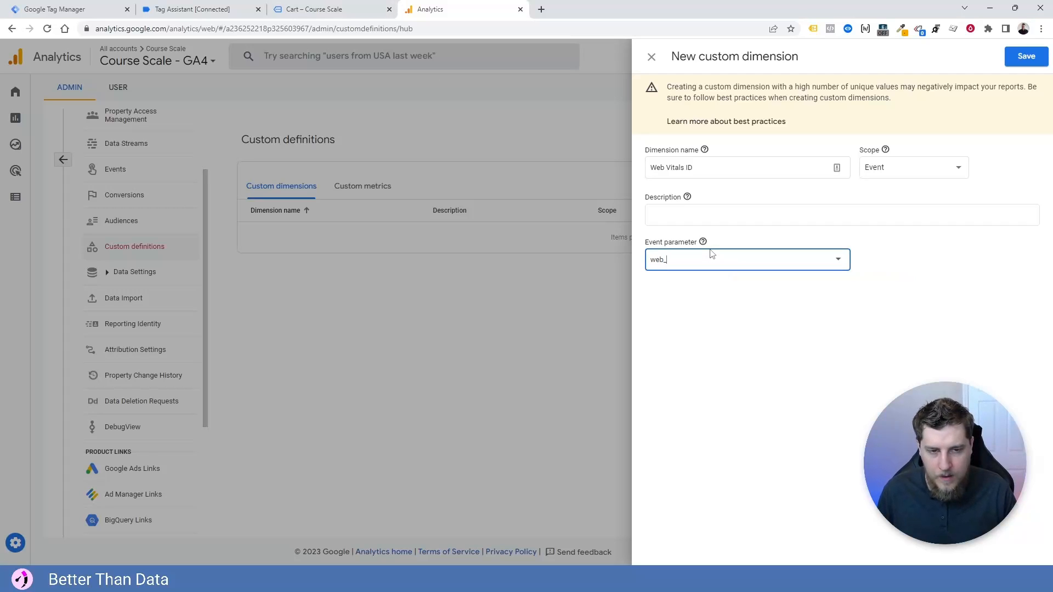
type("_vitals_id")
key("ctrl+a")
key("ctrl+c")
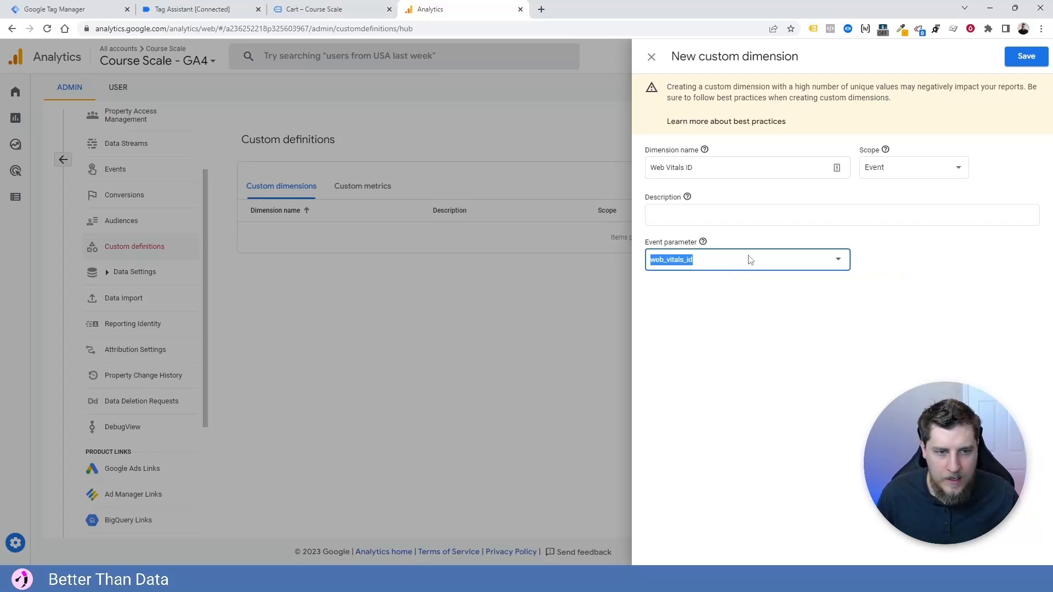
left_click(1024, 56)
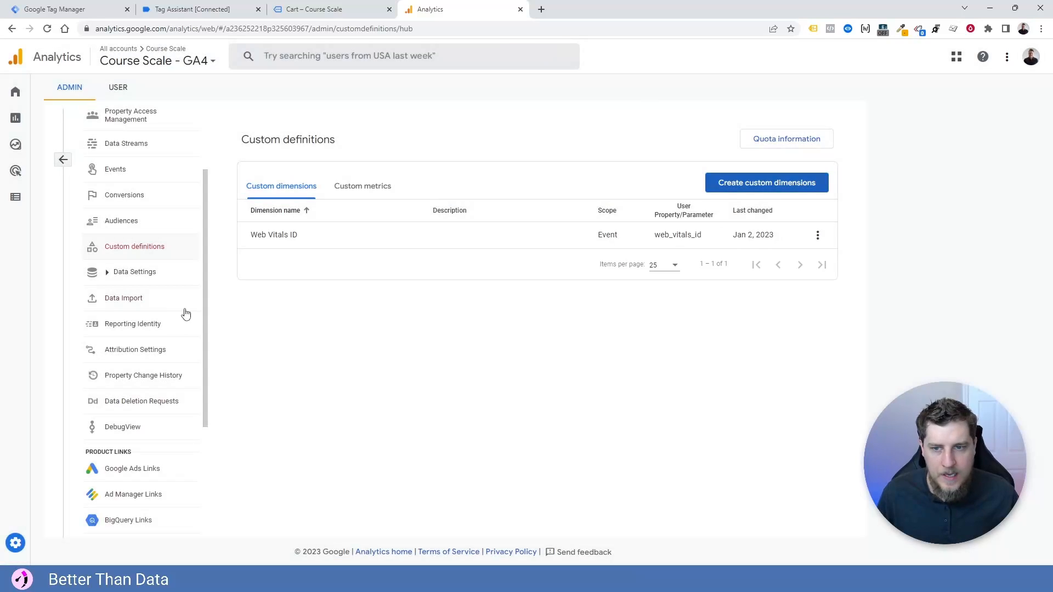
Start a new custom metric named "Web Vitals Value" with the event parameter web_vitals_value
left_click(348, 188)
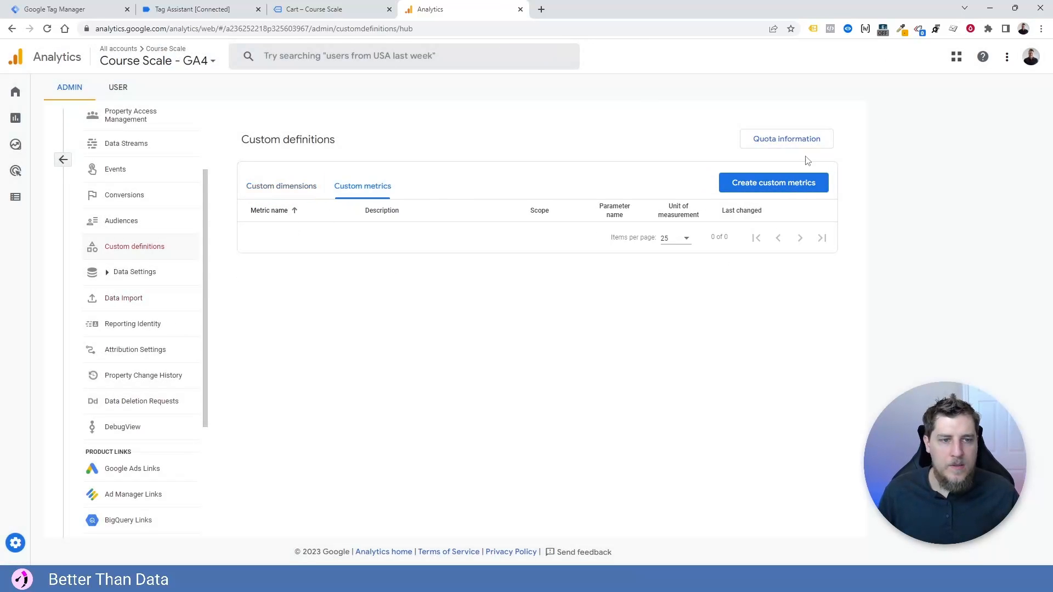
left_click(755, 185)
left_click(697, 109)
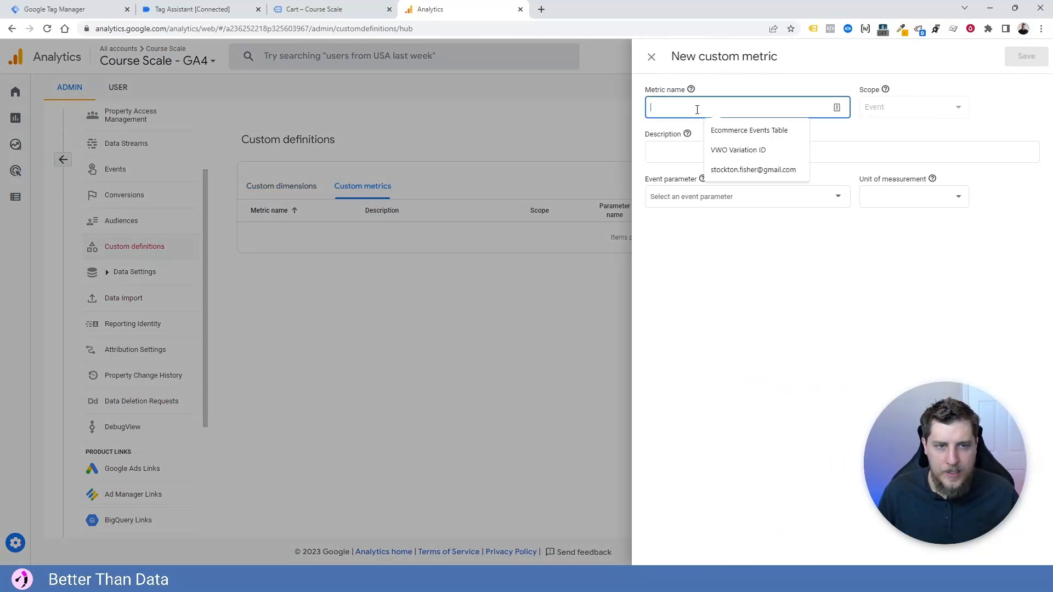
key("ctrl+v")
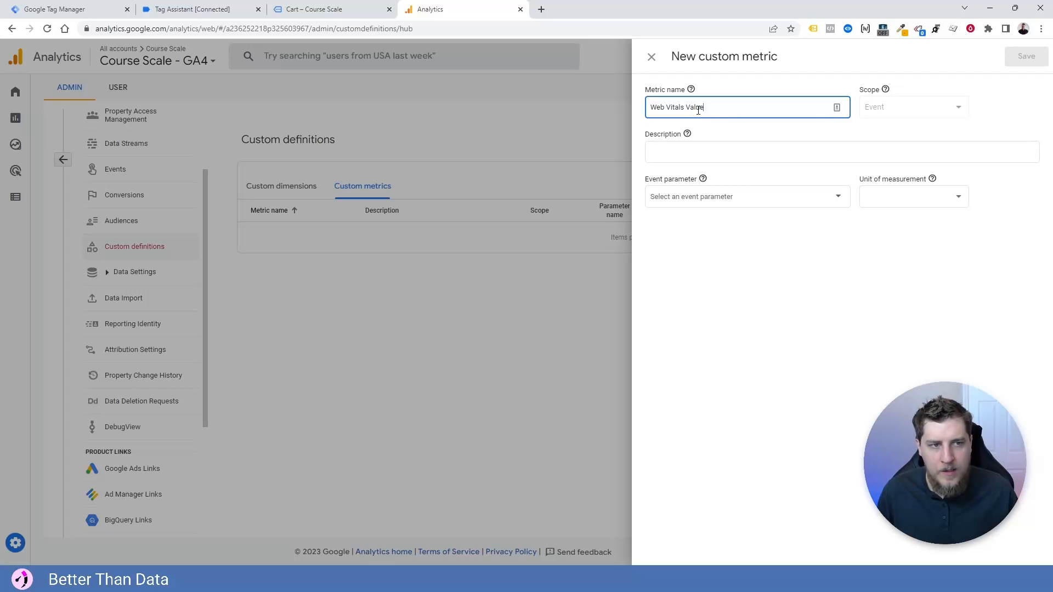
left_click(685, 199)
type("web_vitals_i")
type("alue")
Set the Web Vitals Value metric's unit of measurement to Standard and save the metric
left_click(1010, 108)
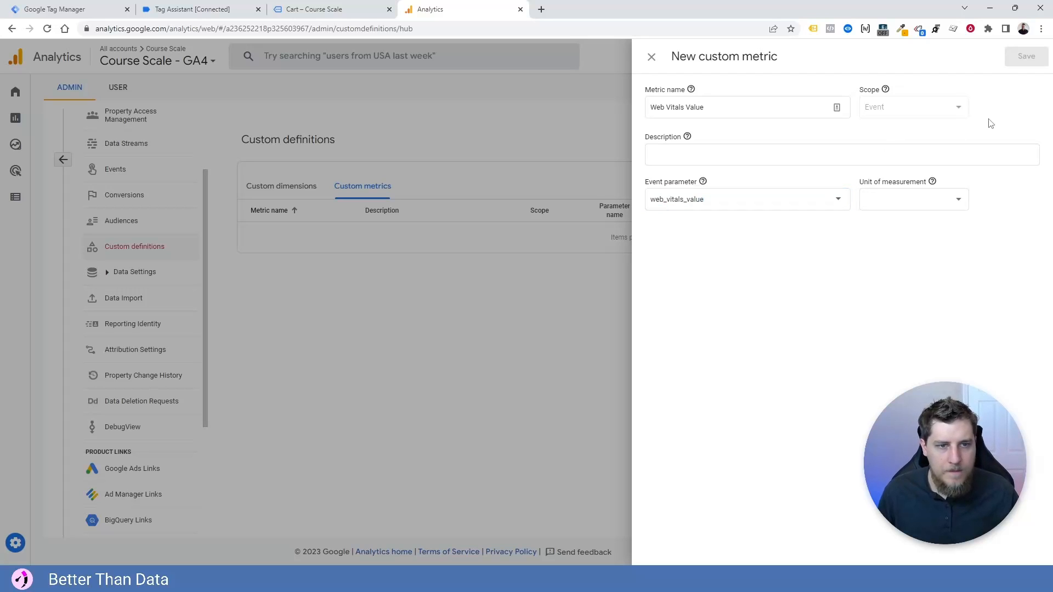
left_click(923, 206)
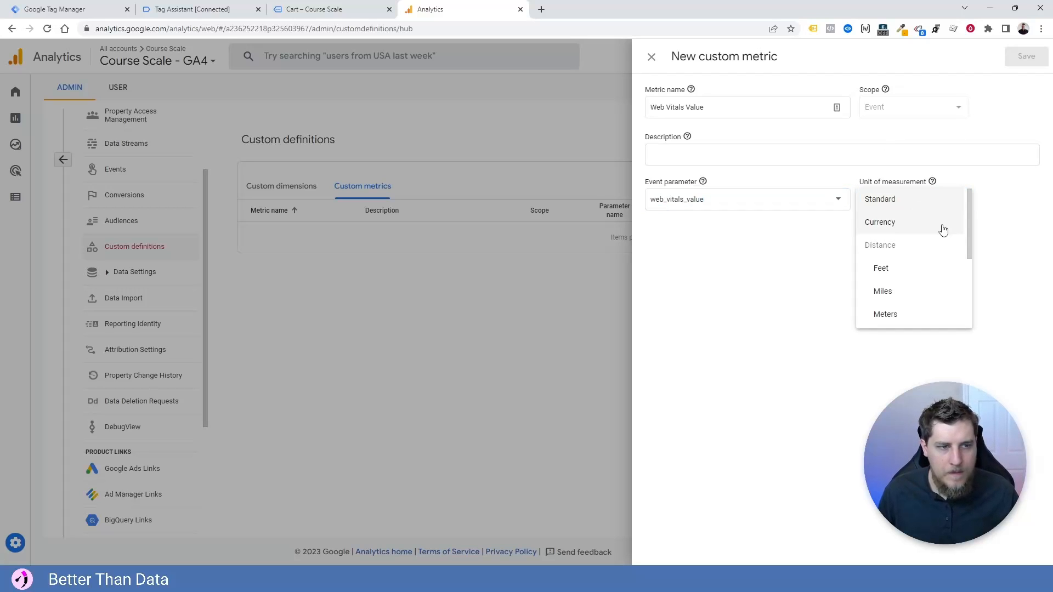
left_click(907, 199)
left_click(1023, 60)
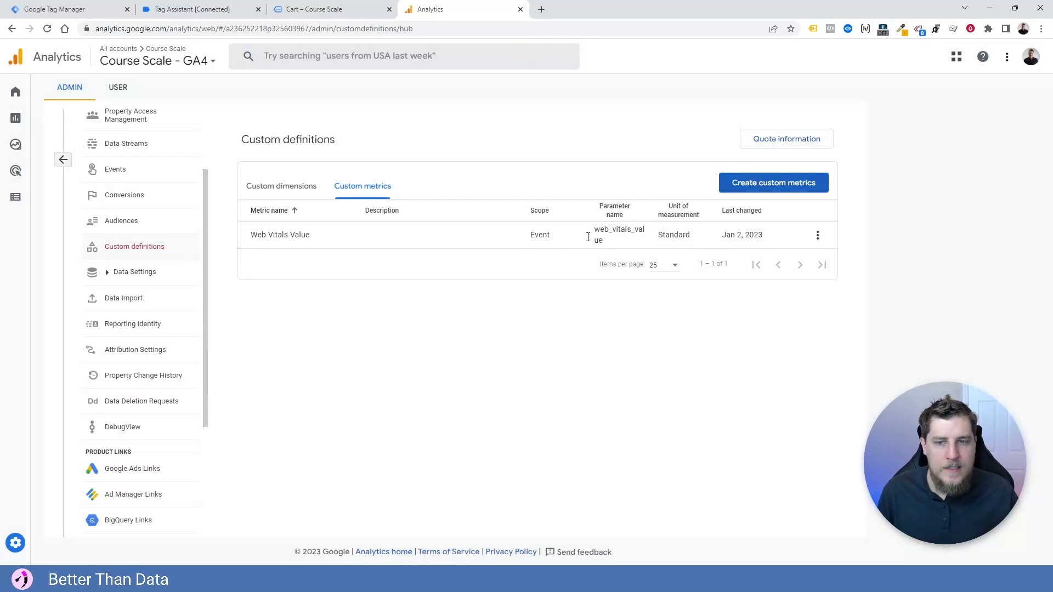
Start another custom metric and name it "Web Vitals Value Rounded"
left_click(757, 186)
left_click(670, 108)
type("Web Vitals Value Roudn")
key("BackSpace")
type("ded")
Set the metric's event parameter to web_vitals_value_rounded and its unit of measurement to Standard, and save the metric
left_click(707, 198)
left_click(758, 224)
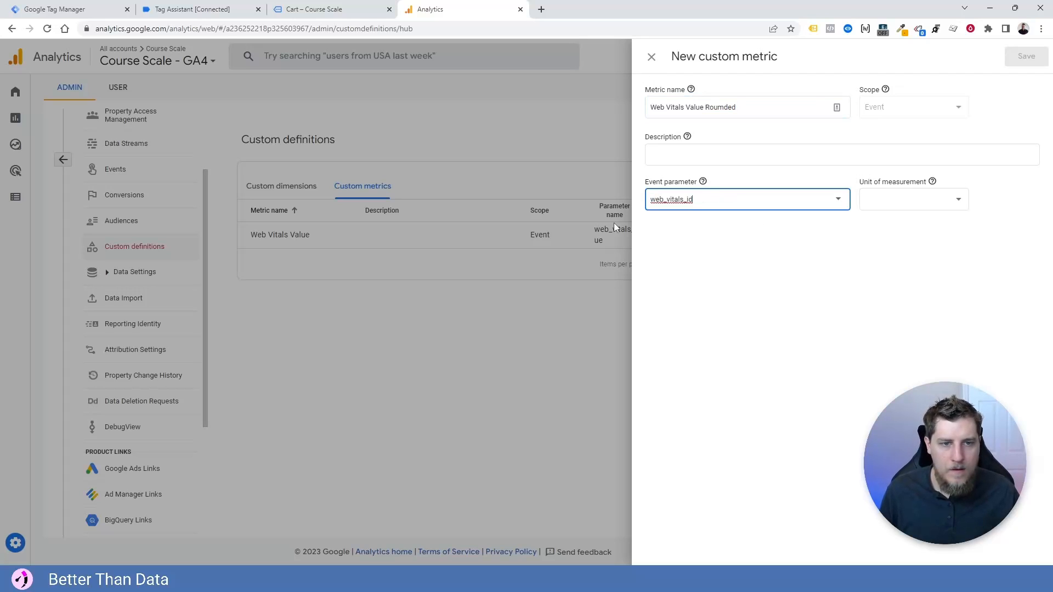
type("value_ro")
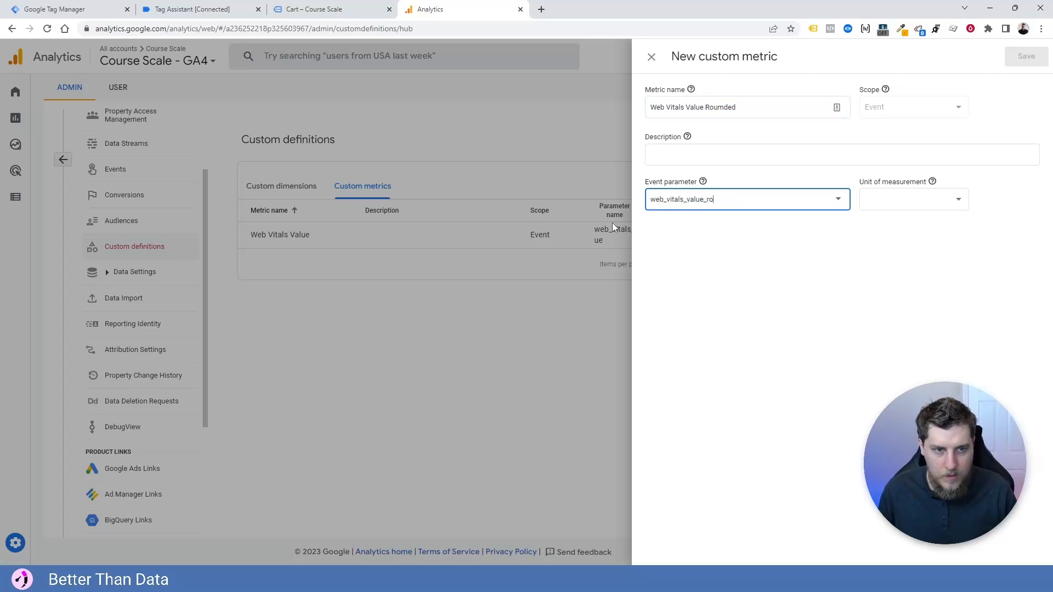
type("unded")
left_click(934, 212)
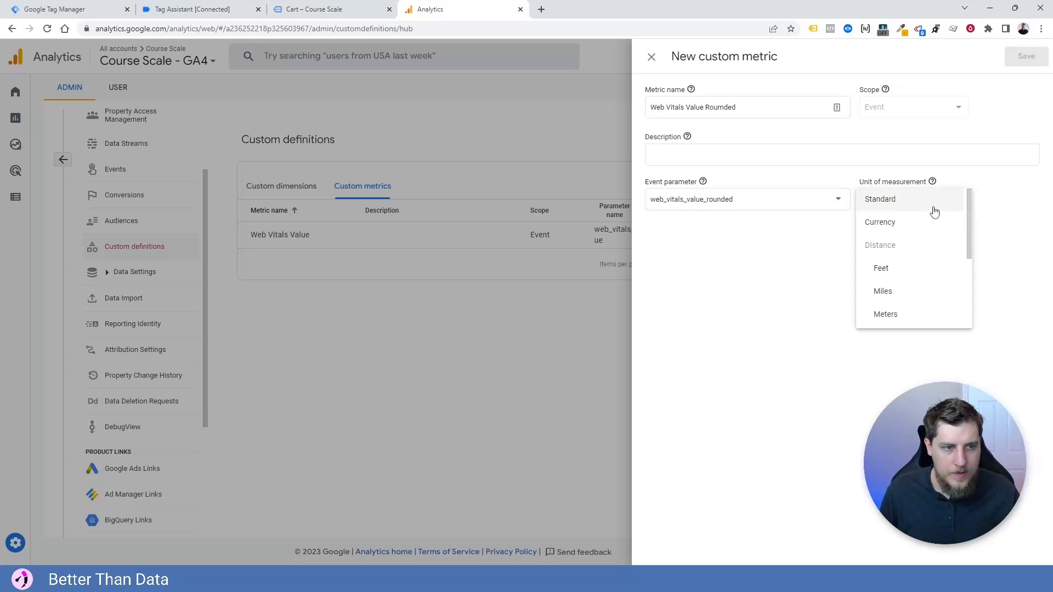
left_click(903, 205)
left_click(1011, 61)
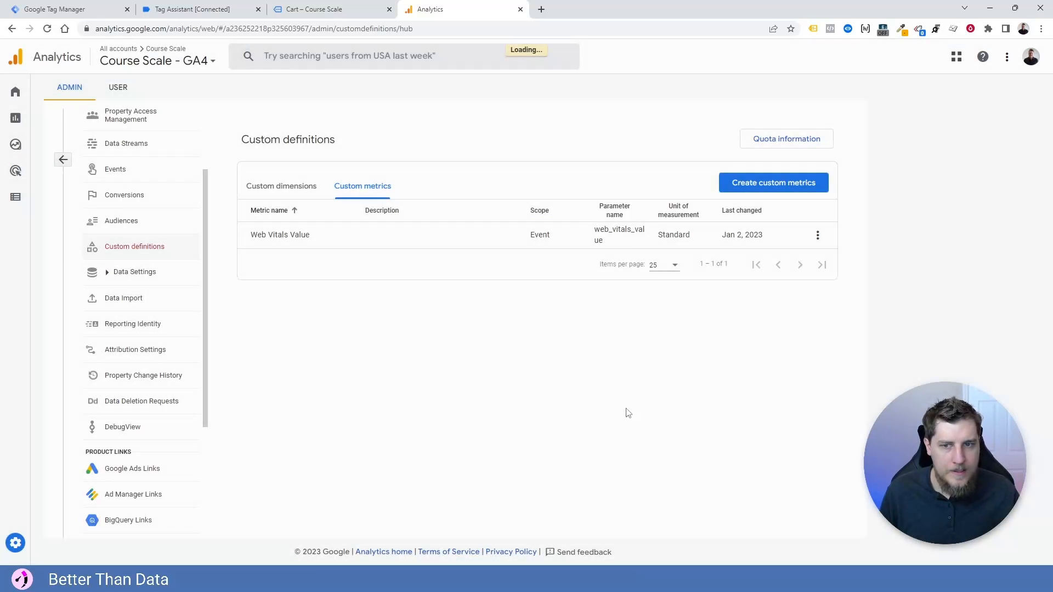
Switch to Google Tag Manager, publish the workspace changes as a version named "GA4 Core Web Vitals", and return to the workspace
left_click(93, 8)
left_click(1017, 88)
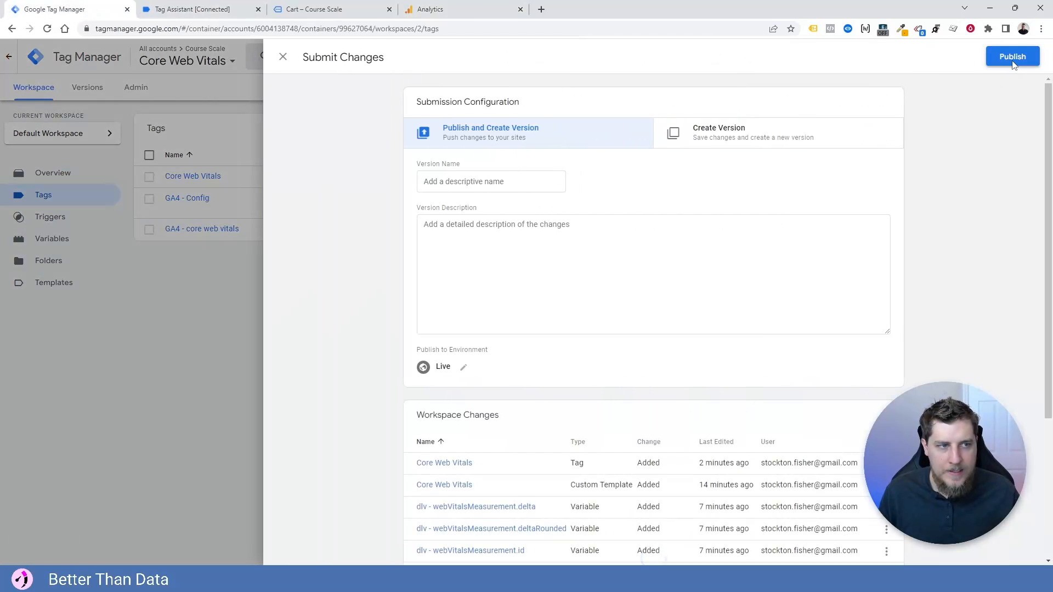
left_click(1012, 57)
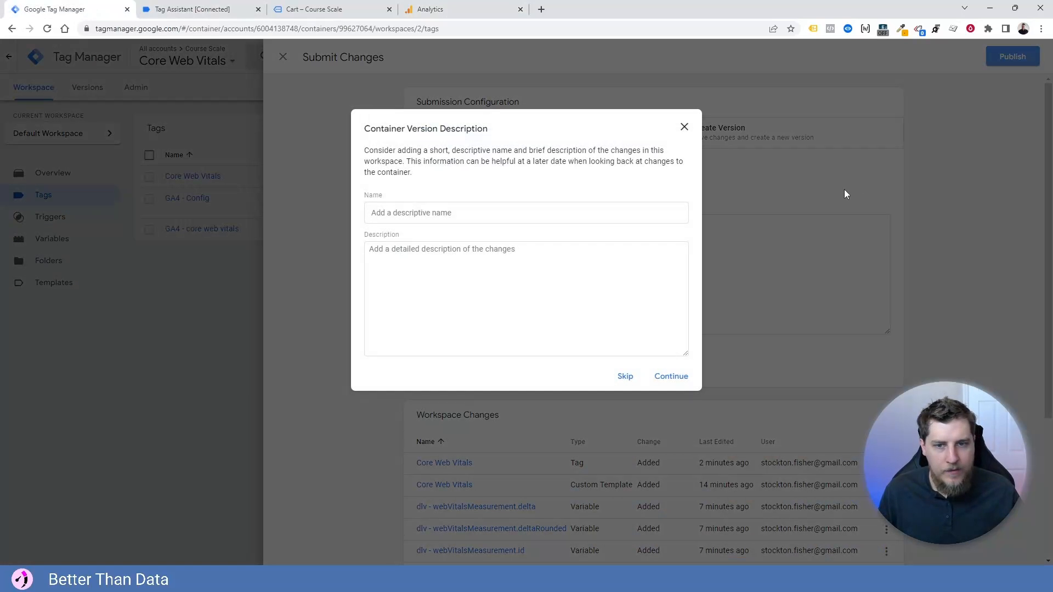
left_click(634, 213)
type("GA4 Core Web Vitals")
left_click(673, 381)
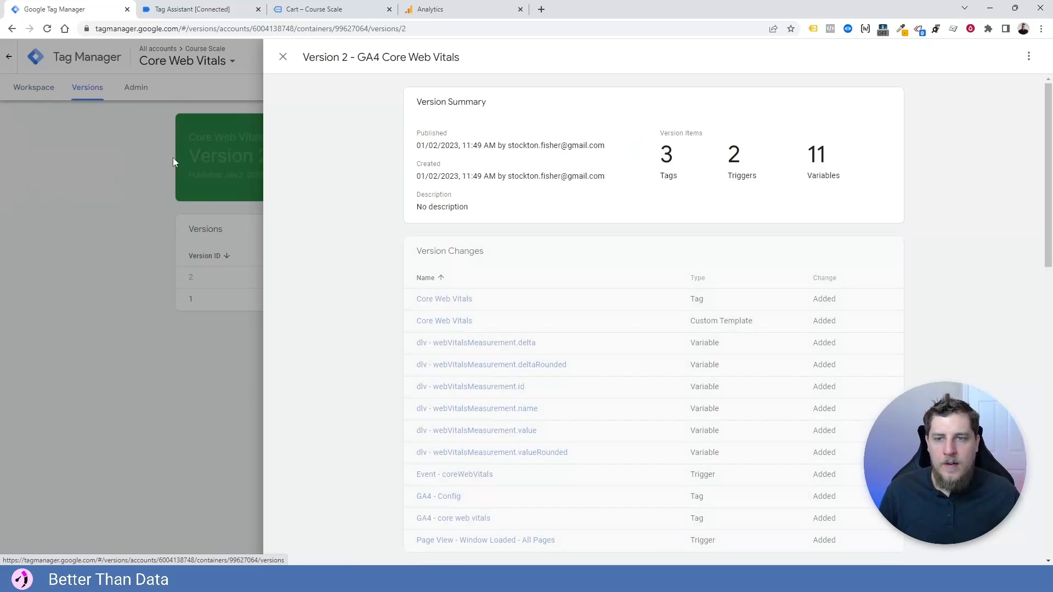
left_click(282, 57)
left_click(28, 90)
Switch back to Google Analytics and review the lists of custom dimensions and custom metrics
left_click(453, 10)
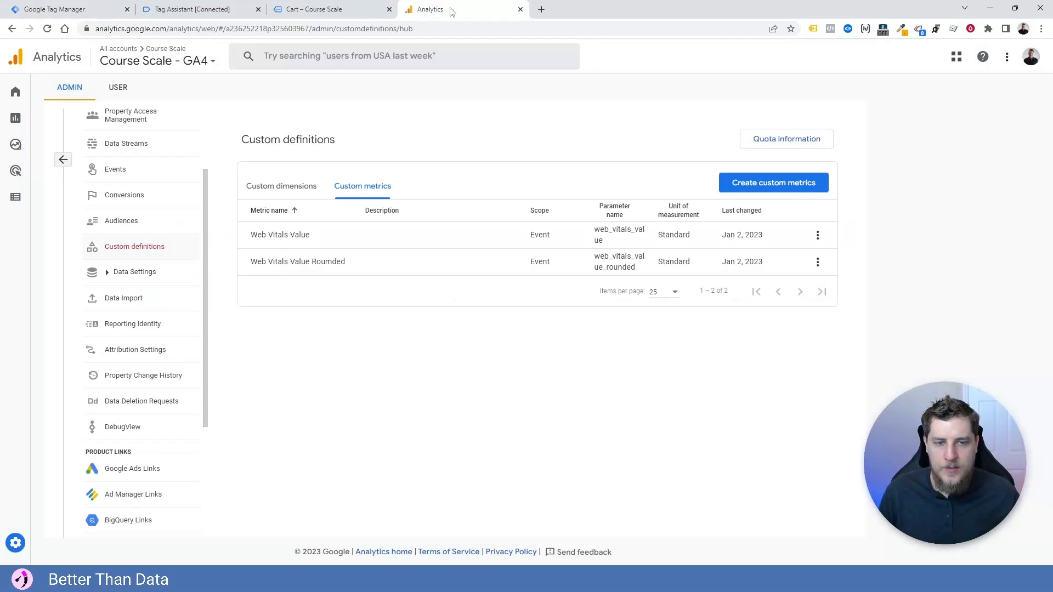
left_click(272, 188)
left_click(353, 189)
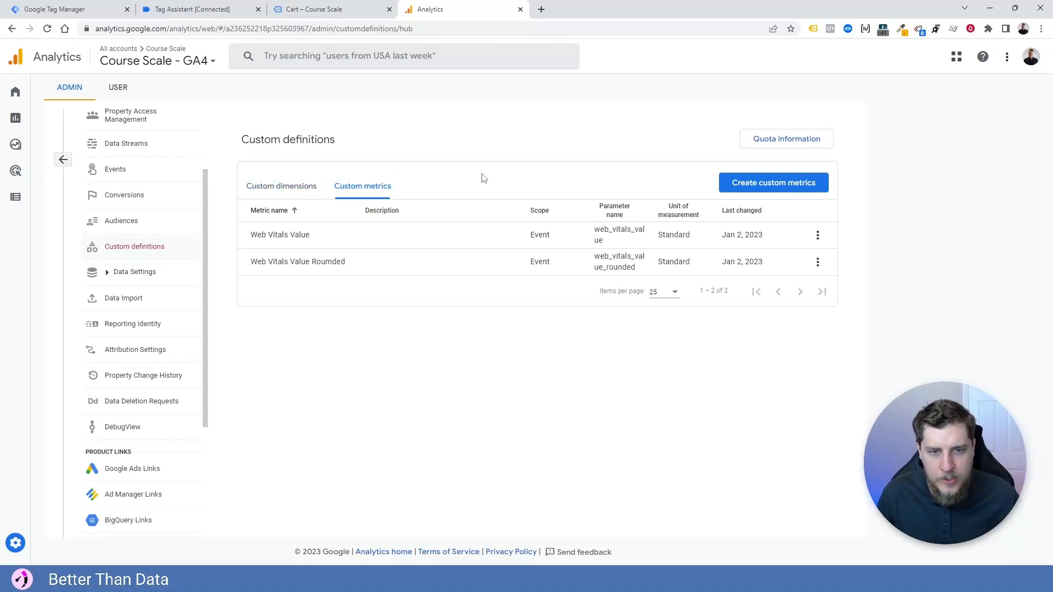